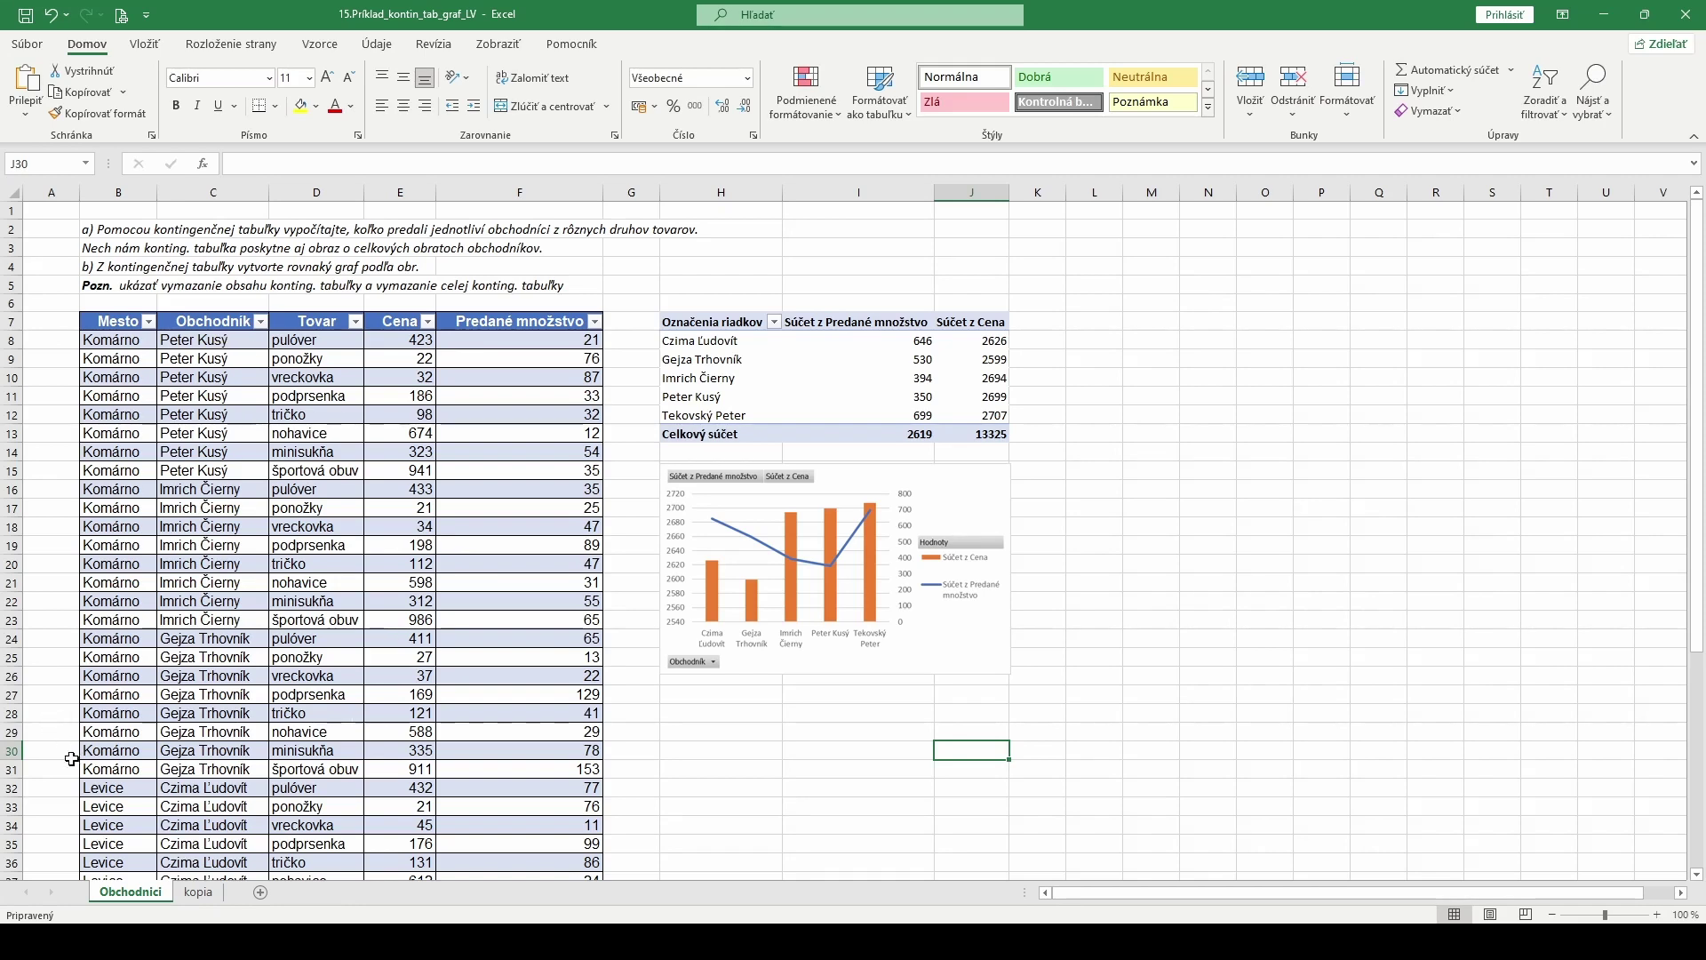
# Examine the assignment text and the Obchodnici sales table from its header row down to its last record
pyautogui.scroll(-3, 136, 781)
pyautogui.scroll(3, 135, 780)
pyautogui.scroll(-3, 374, 577)
pyautogui.scroll(3, 498, 662)
pyautogui.scroll(-5, 484, 758)
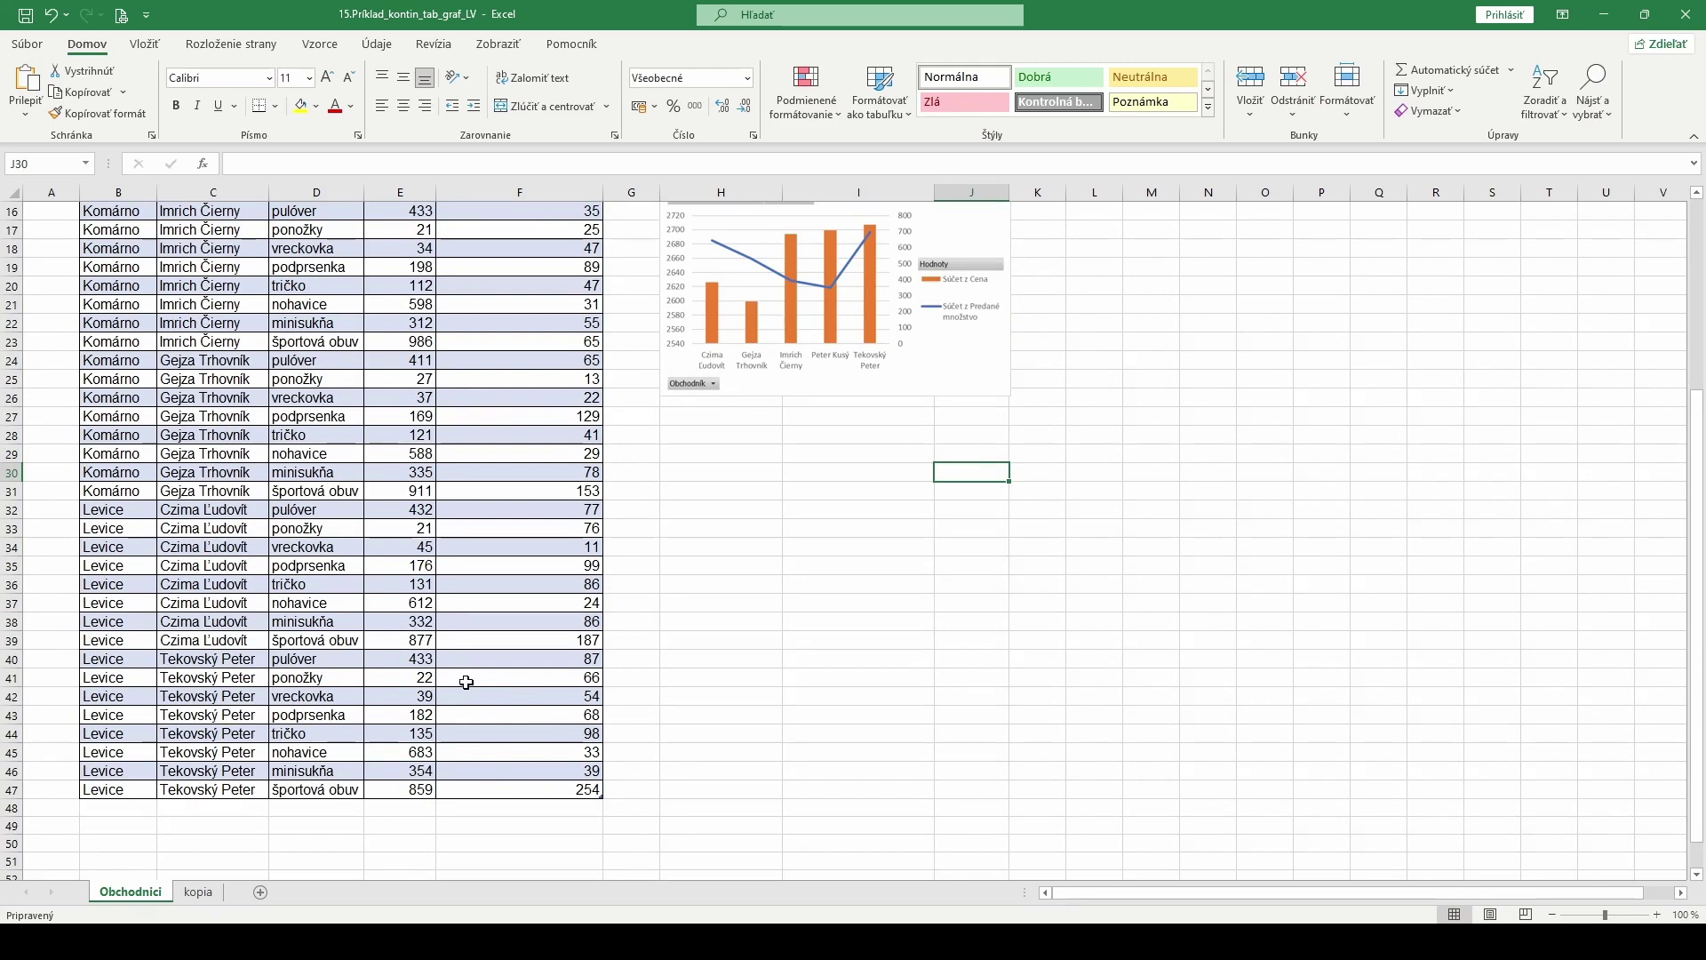
pyautogui.scroll(-2, 463, 684)
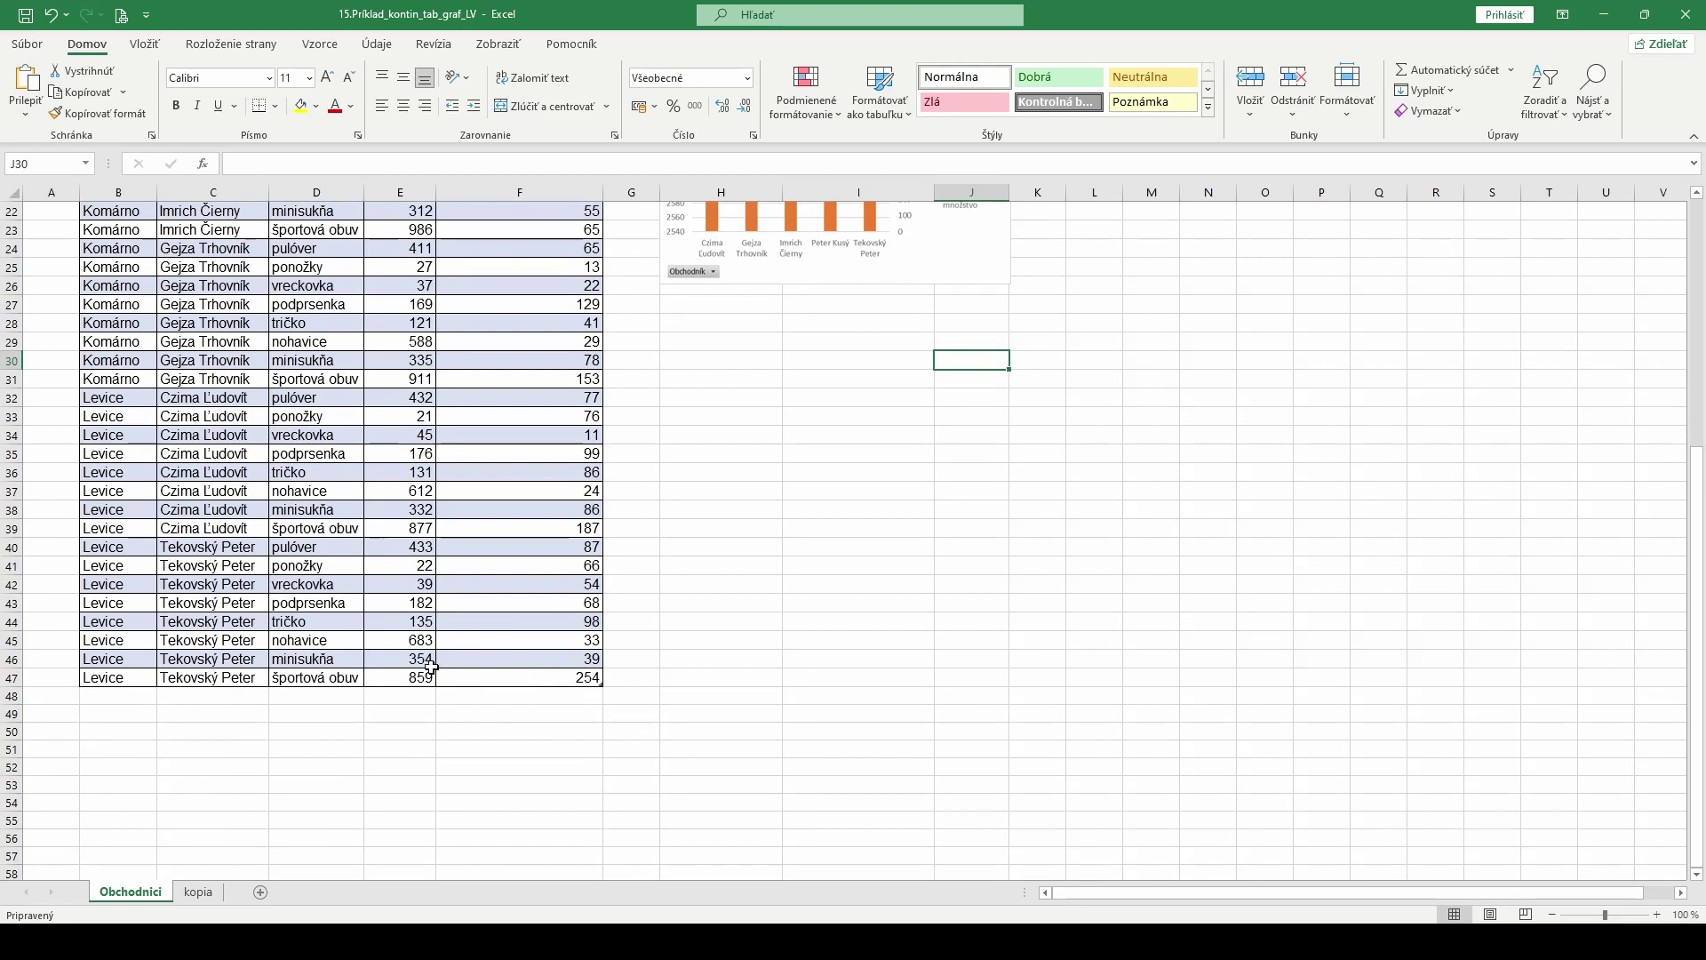
pyautogui.scroll(7, 431, 666)
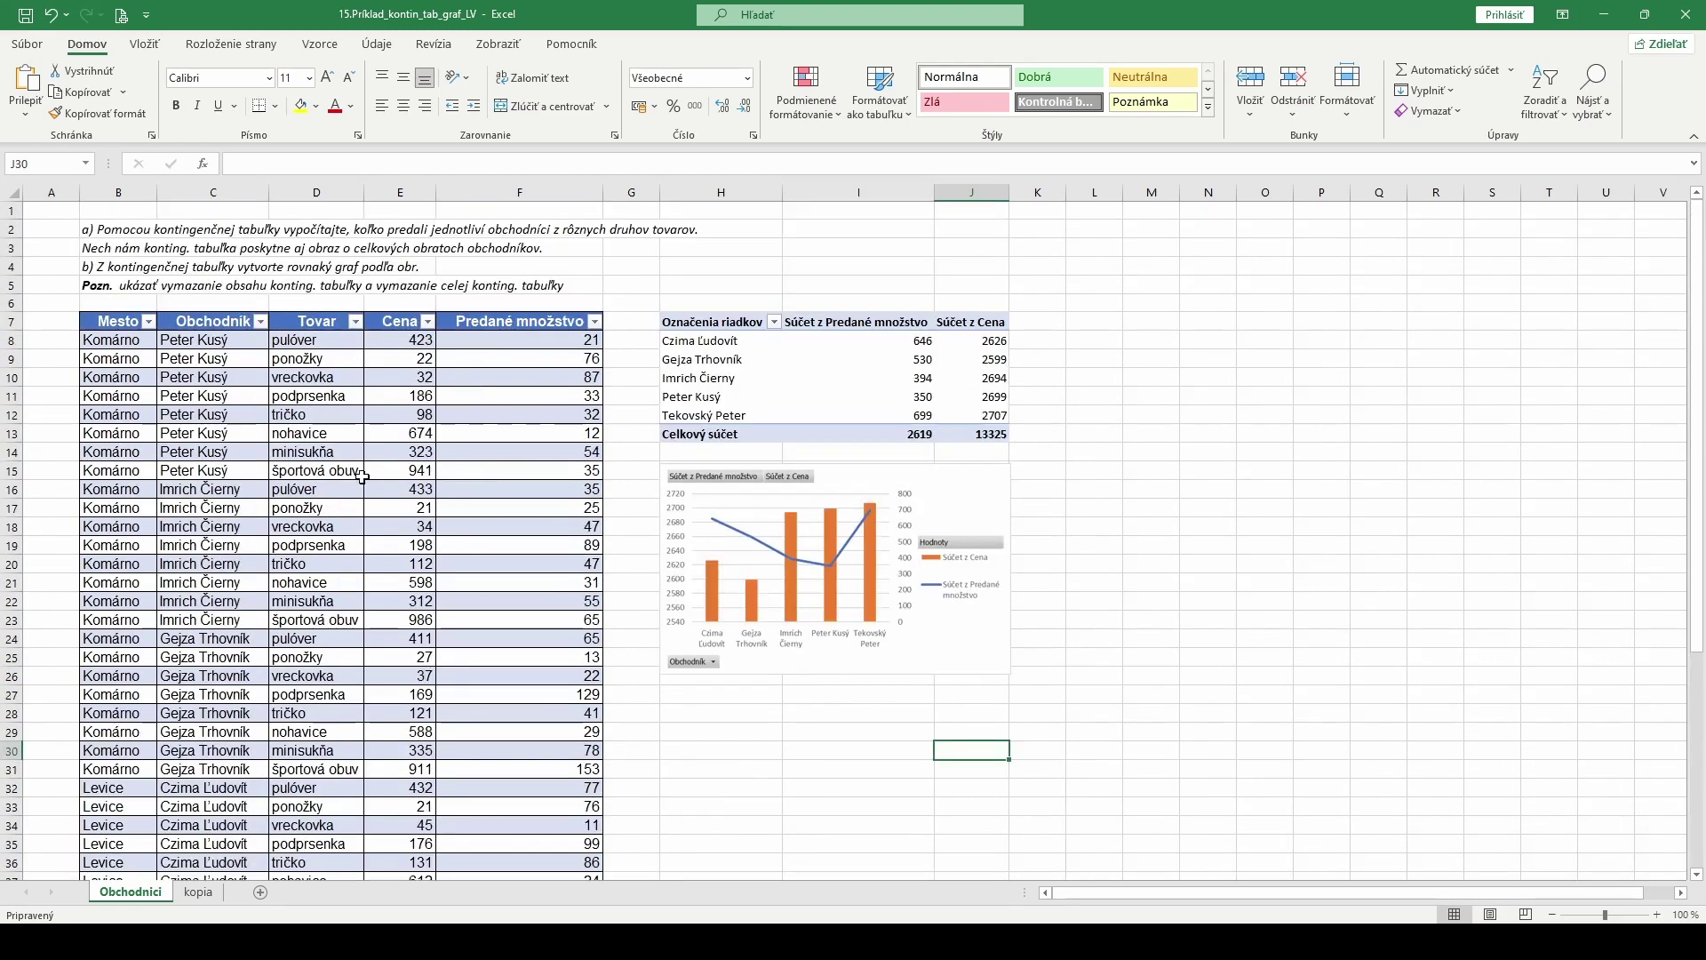
pyautogui.click(330, 475)
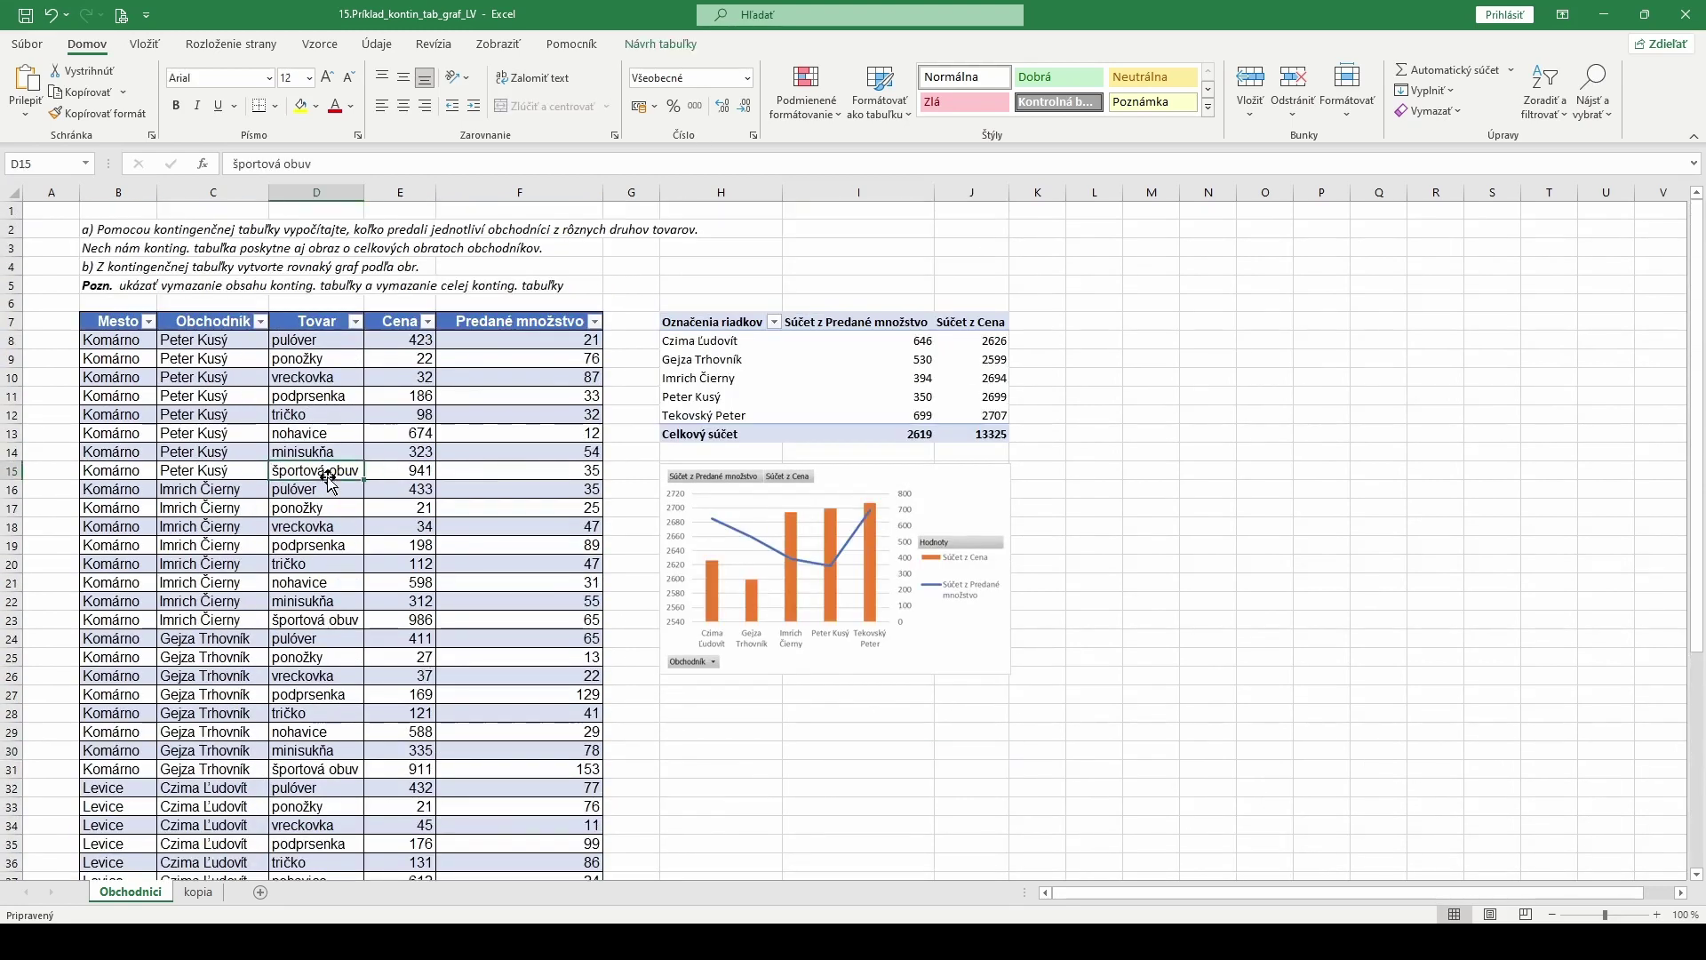
pyautogui.click(662, 44)
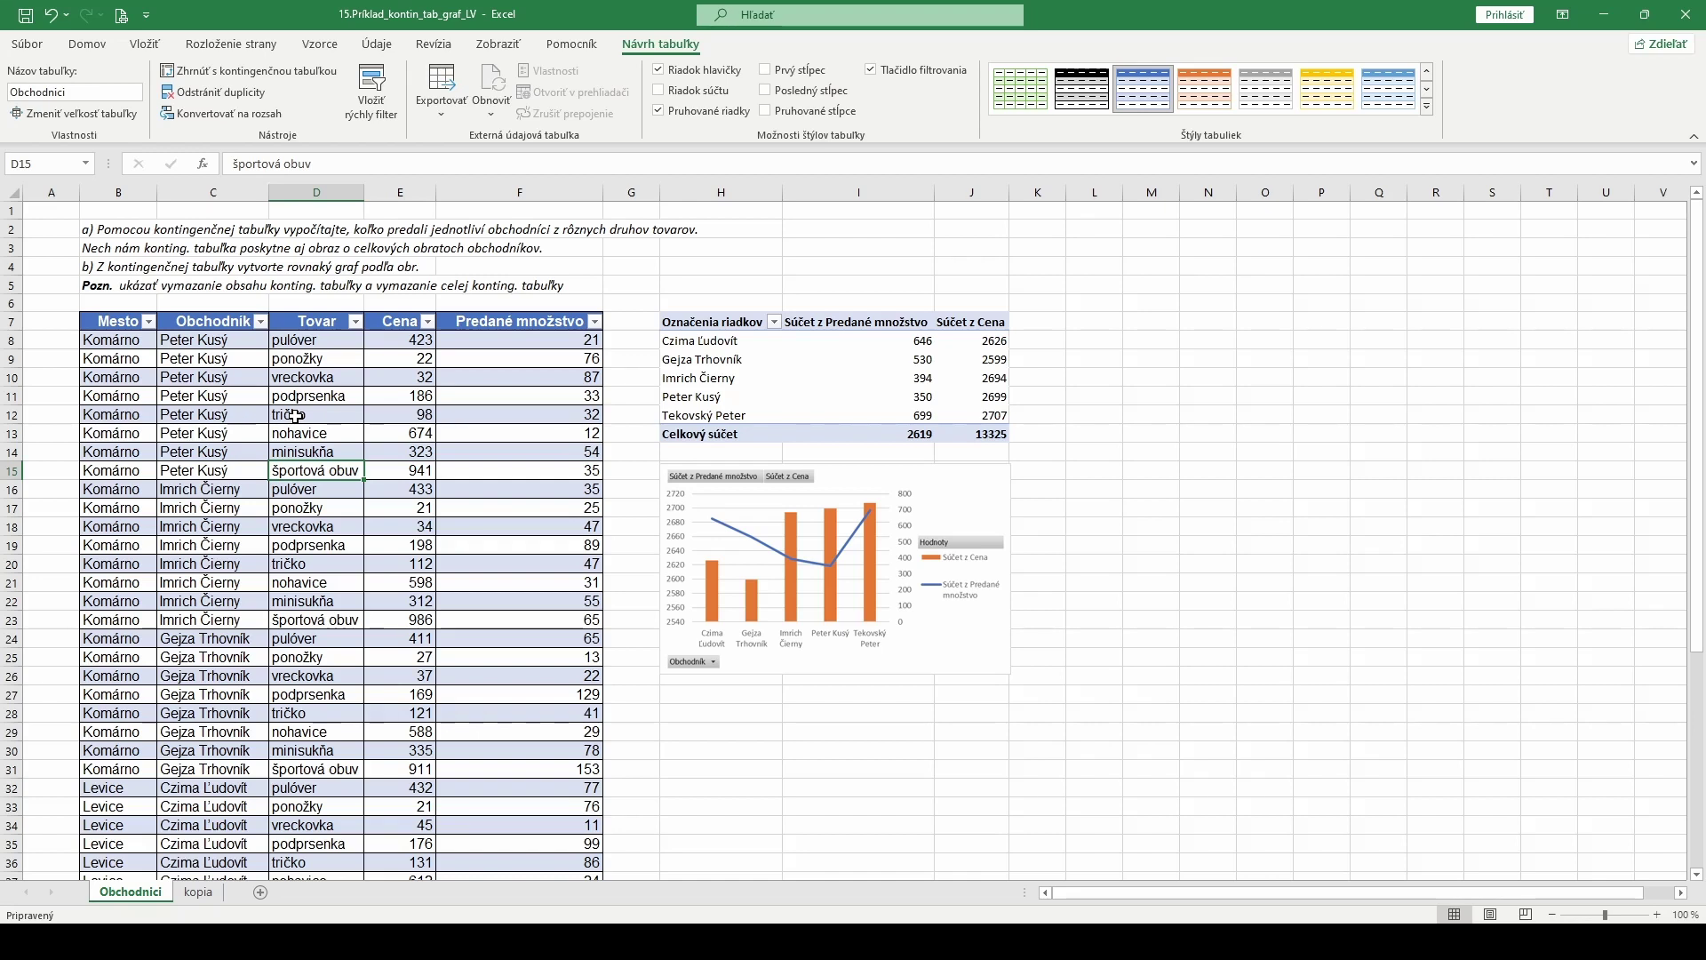
pyautogui.click(295, 416)
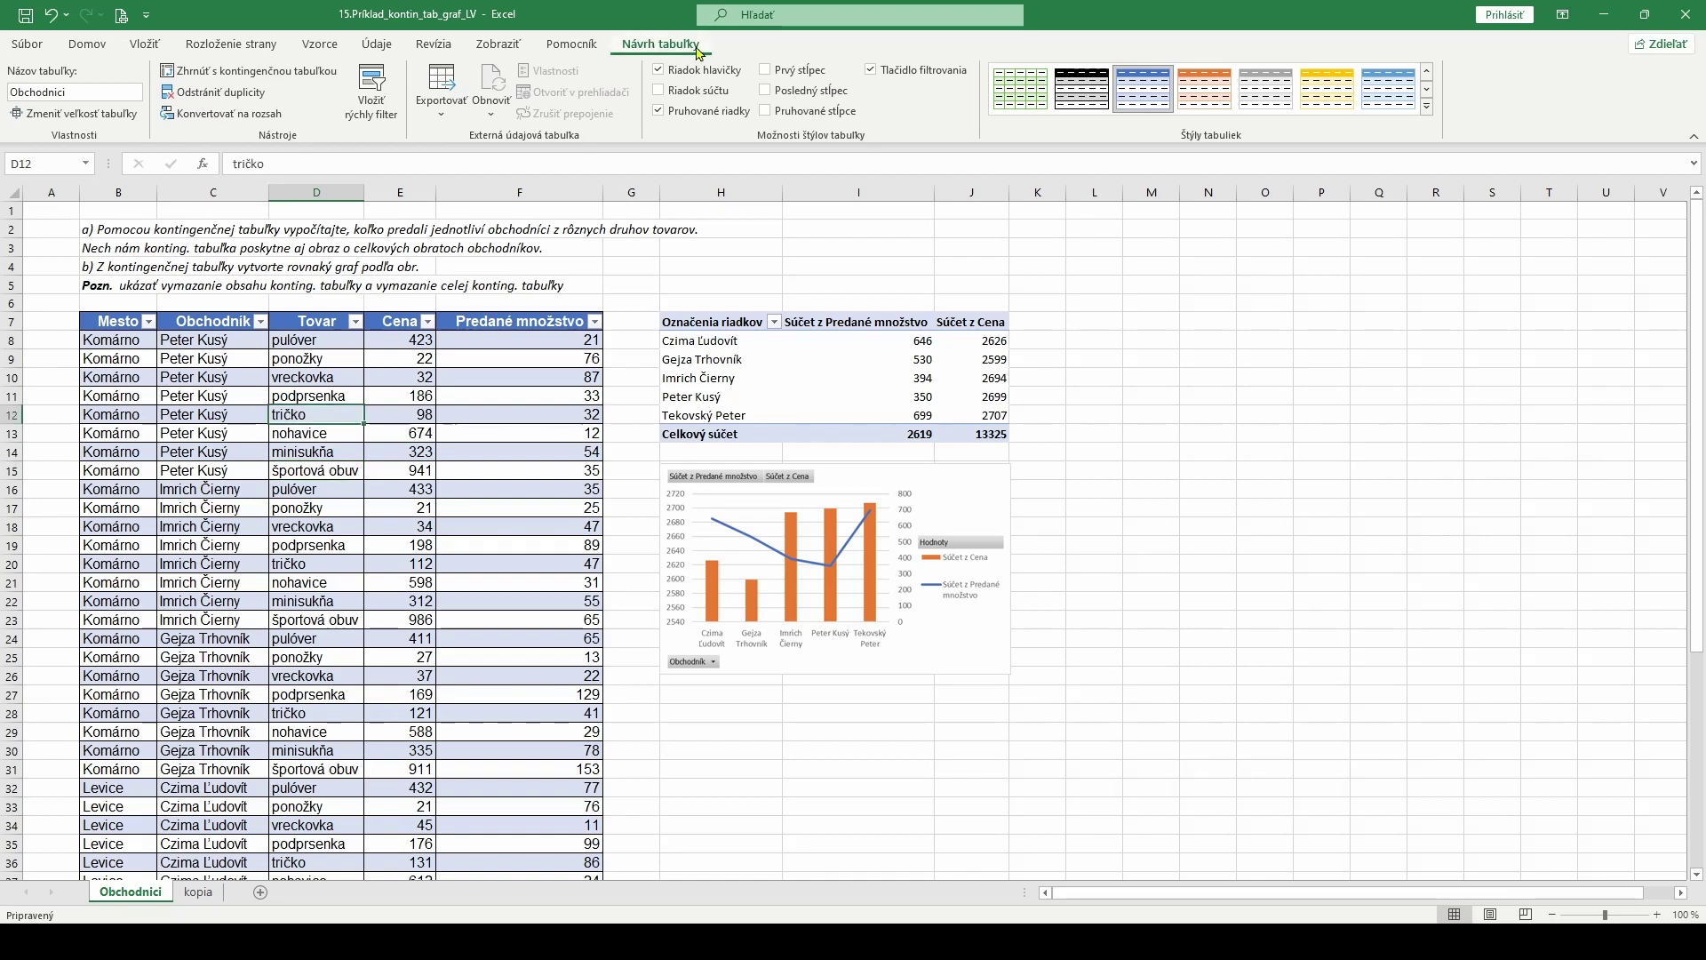
pyautogui.click(228, 80)
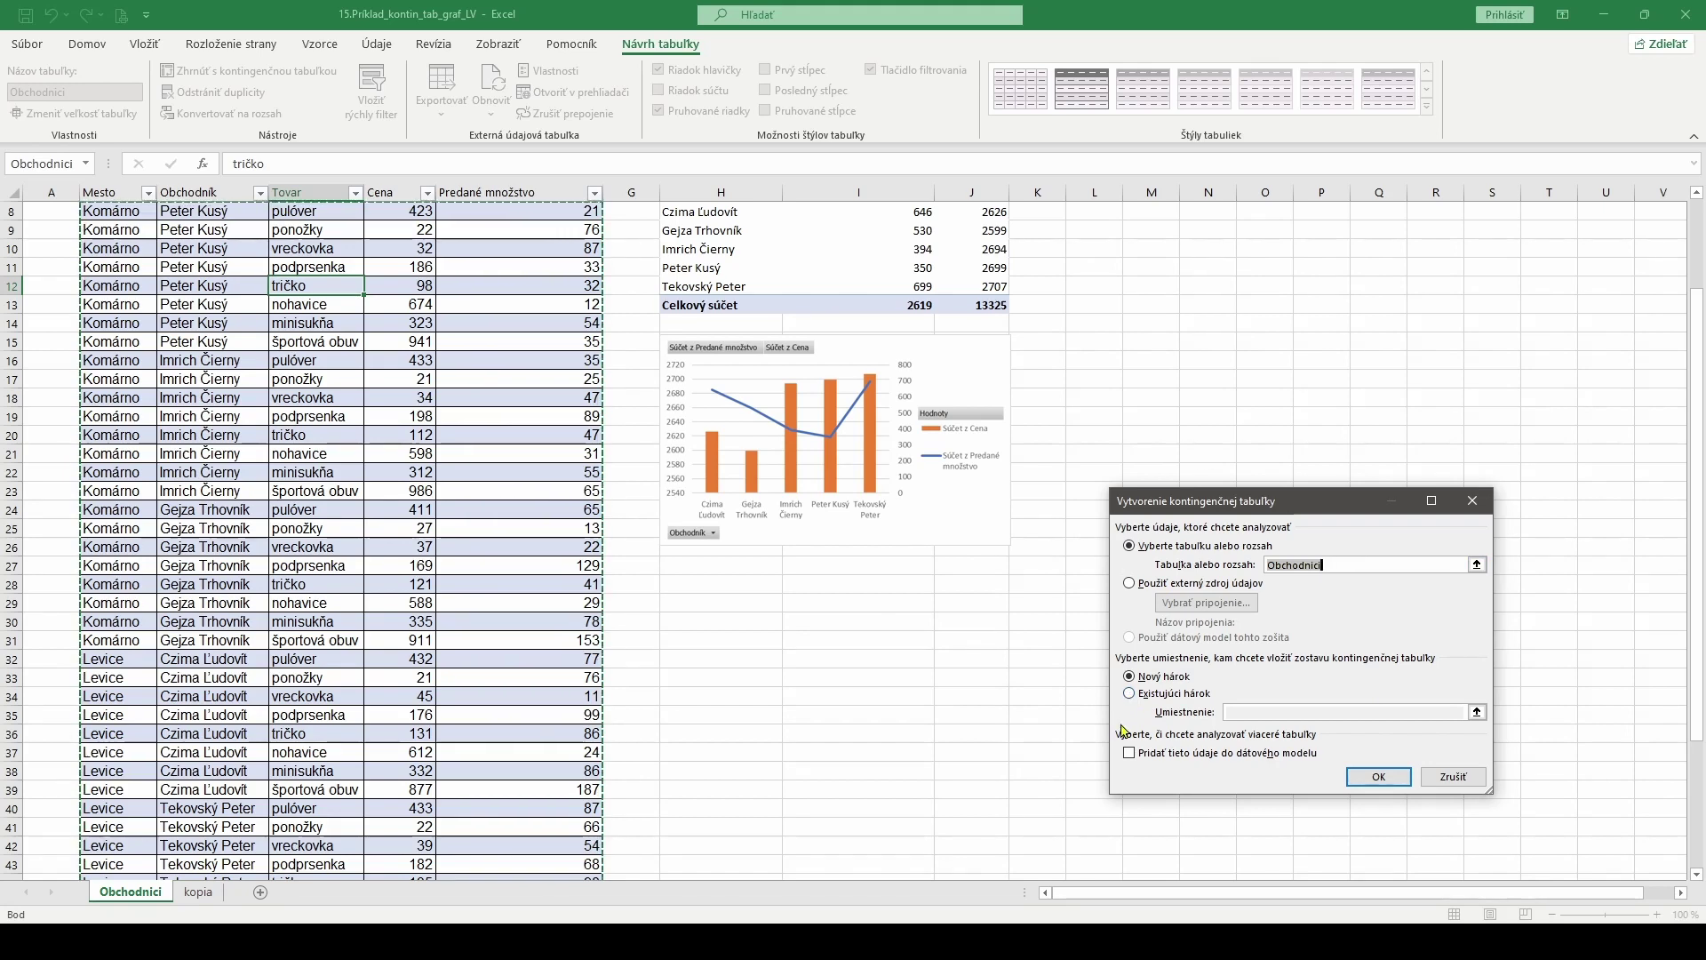
pyautogui.click(1459, 780)
pyautogui.scroll(2, 747, 732)
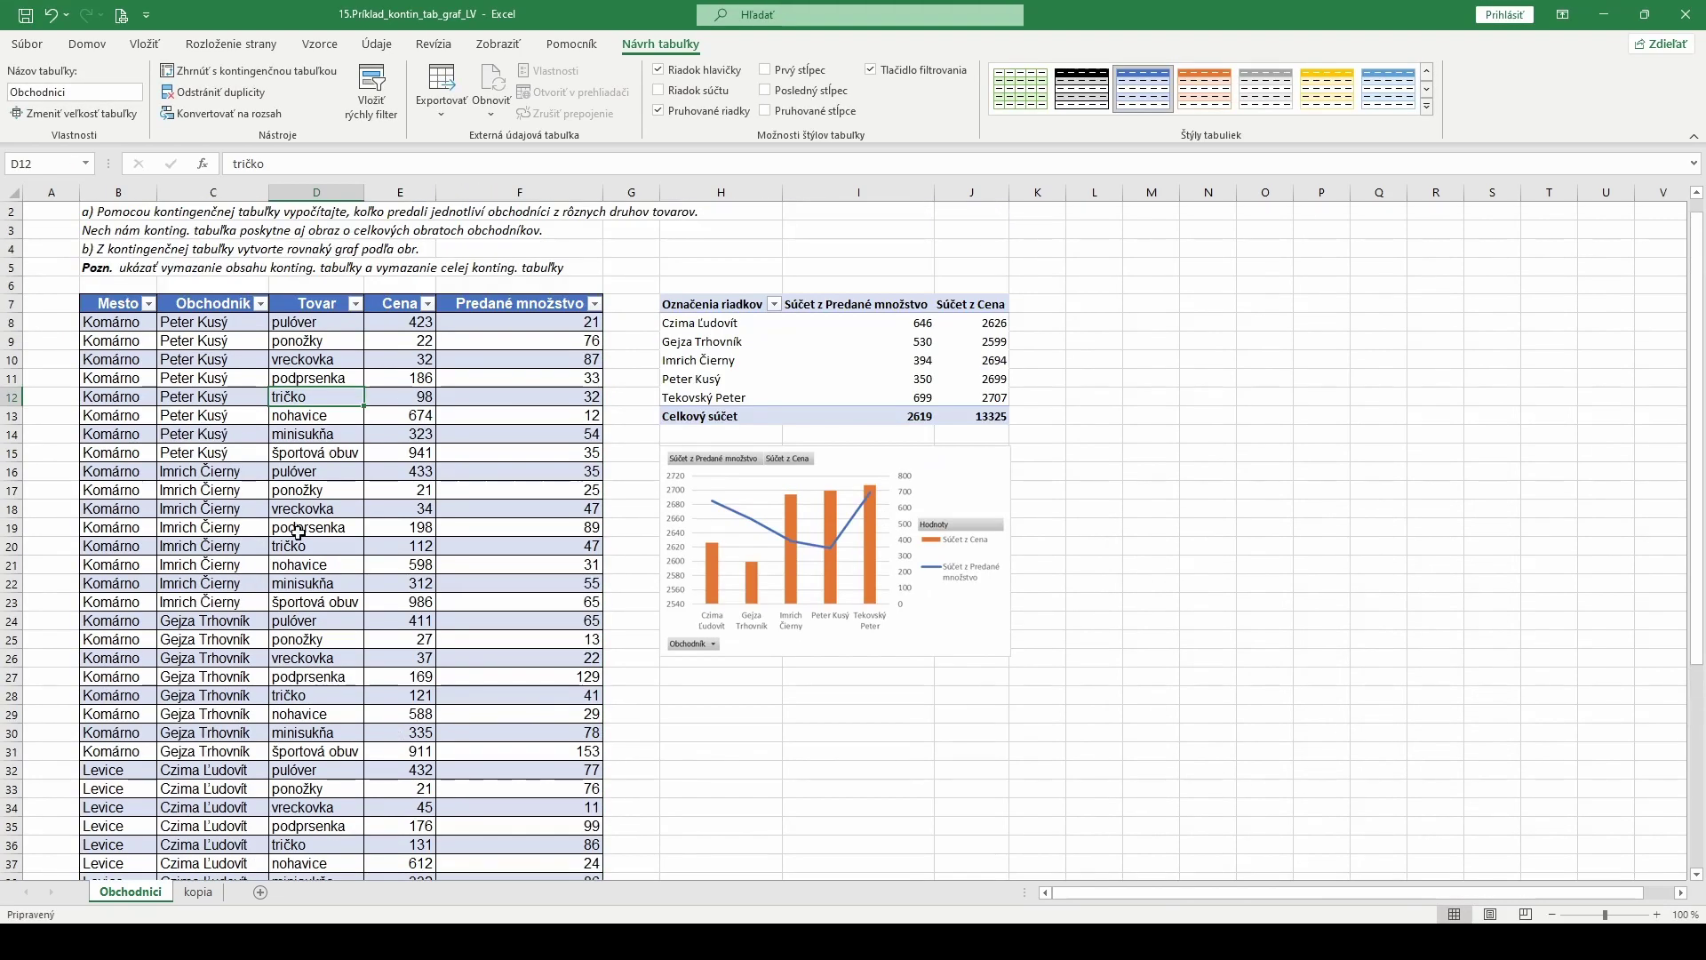
pyautogui.click(286, 471)
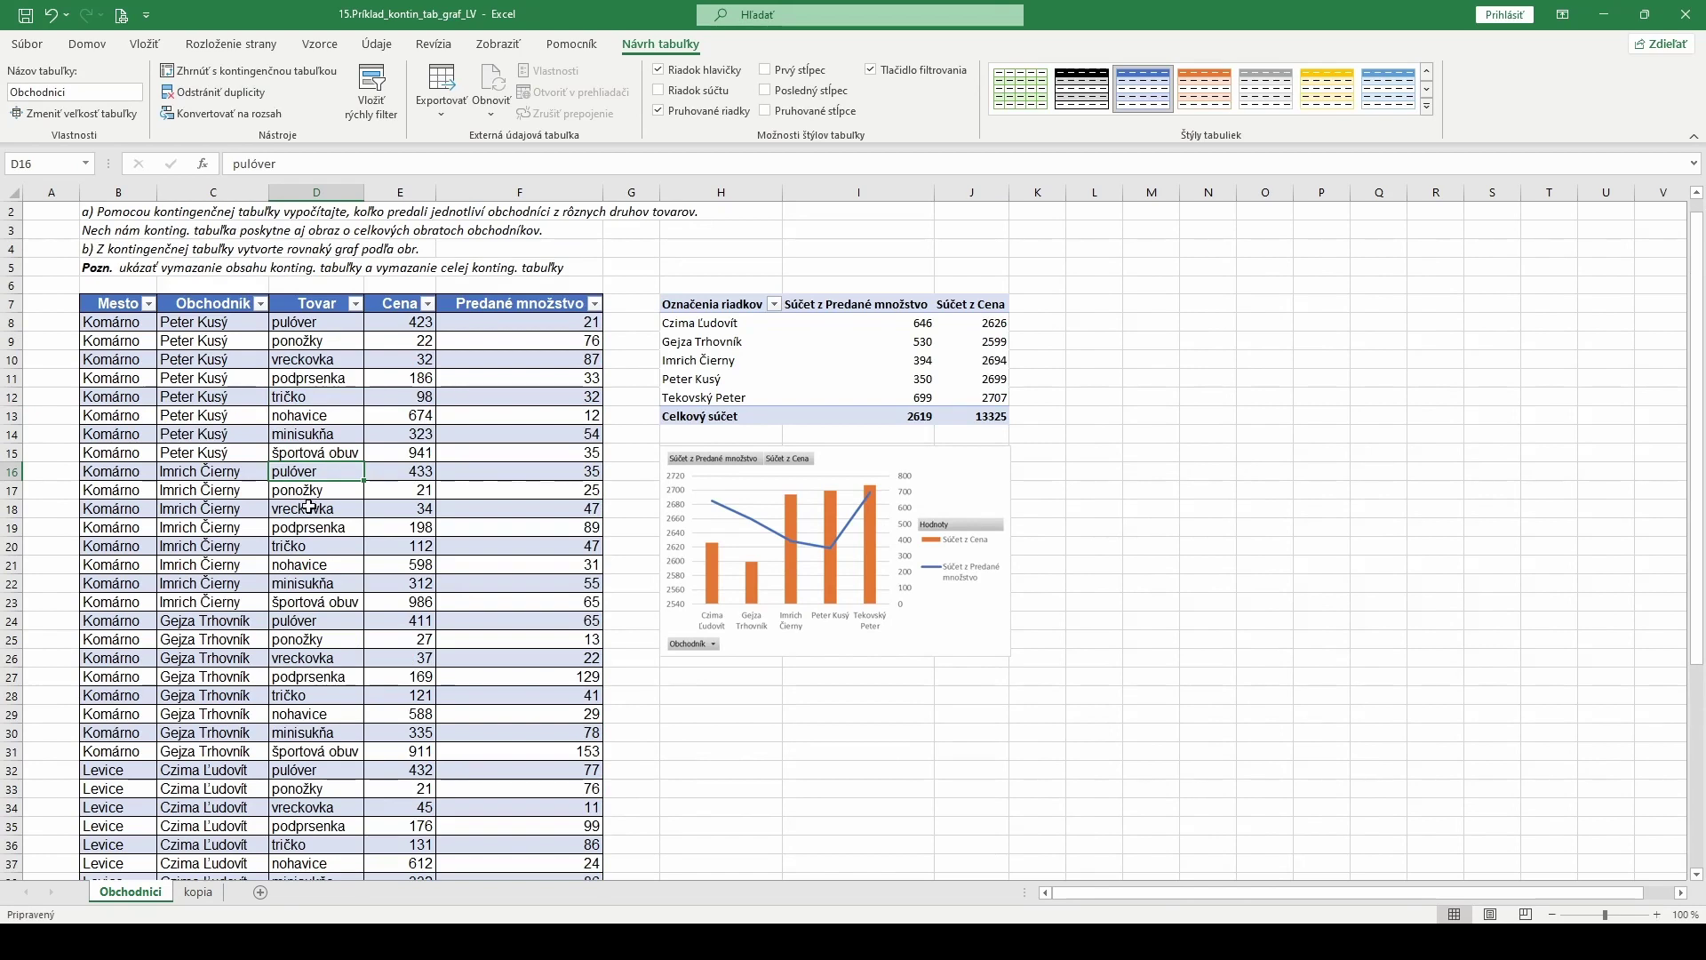
pyautogui.click(147, 46)
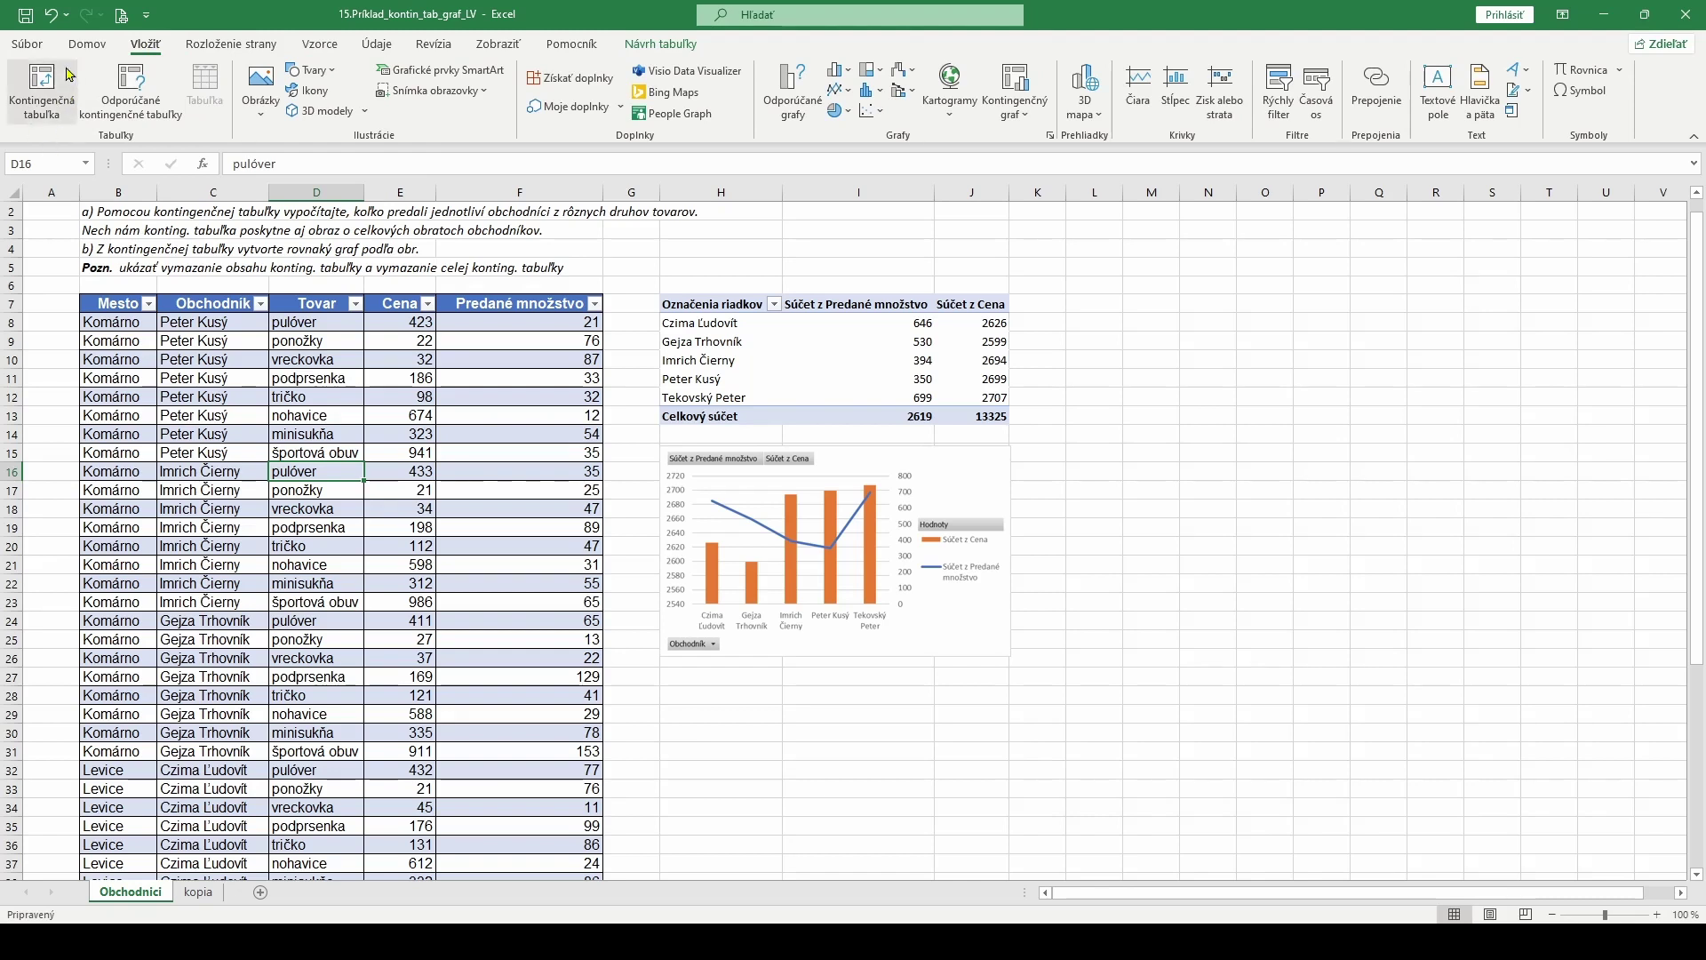
pyautogui.click(46, 116)
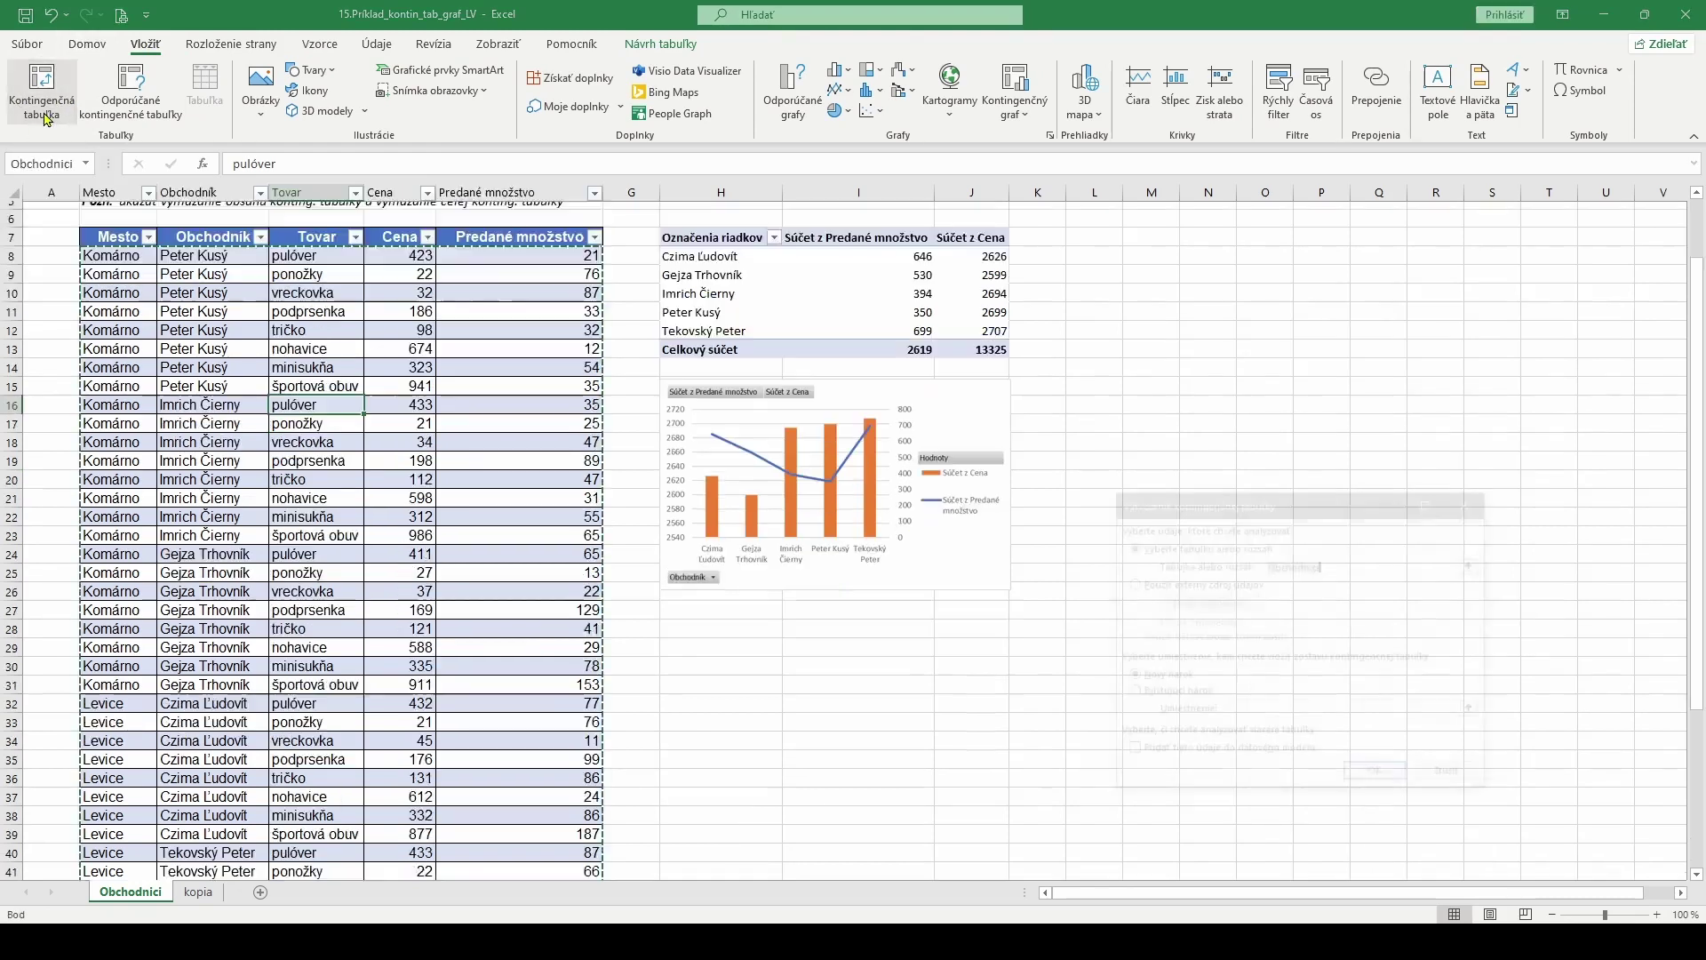
pyautogui.press('Escape')
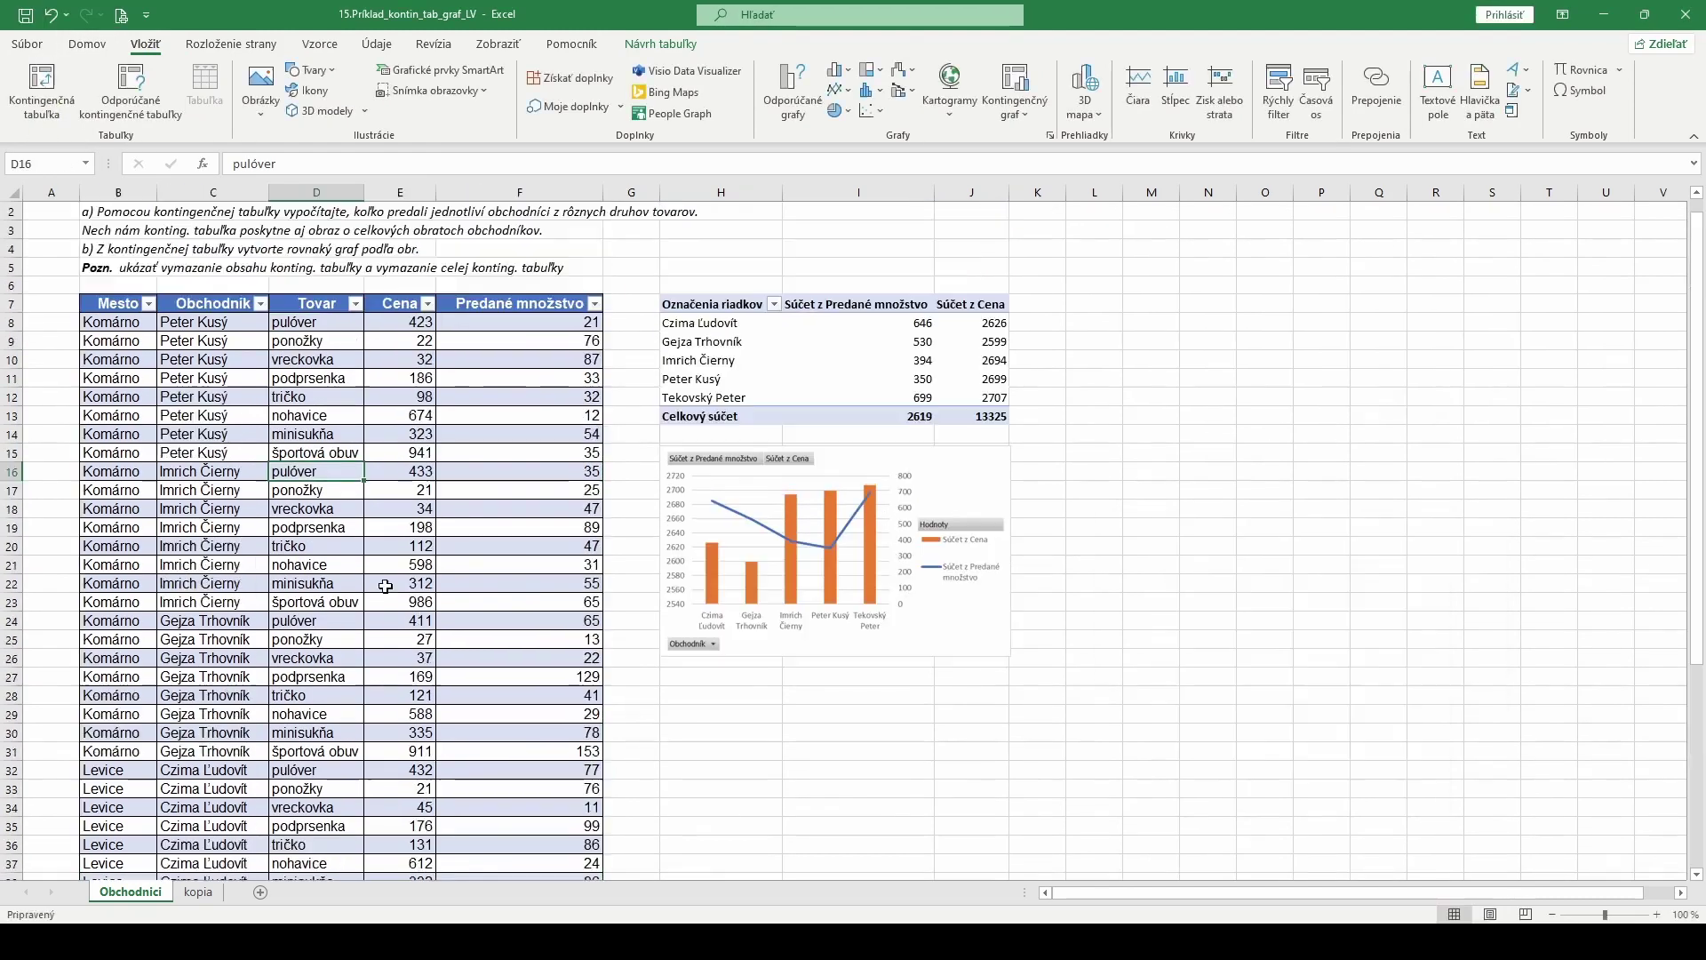
pyautogui.scroll(-2, 853, 622)
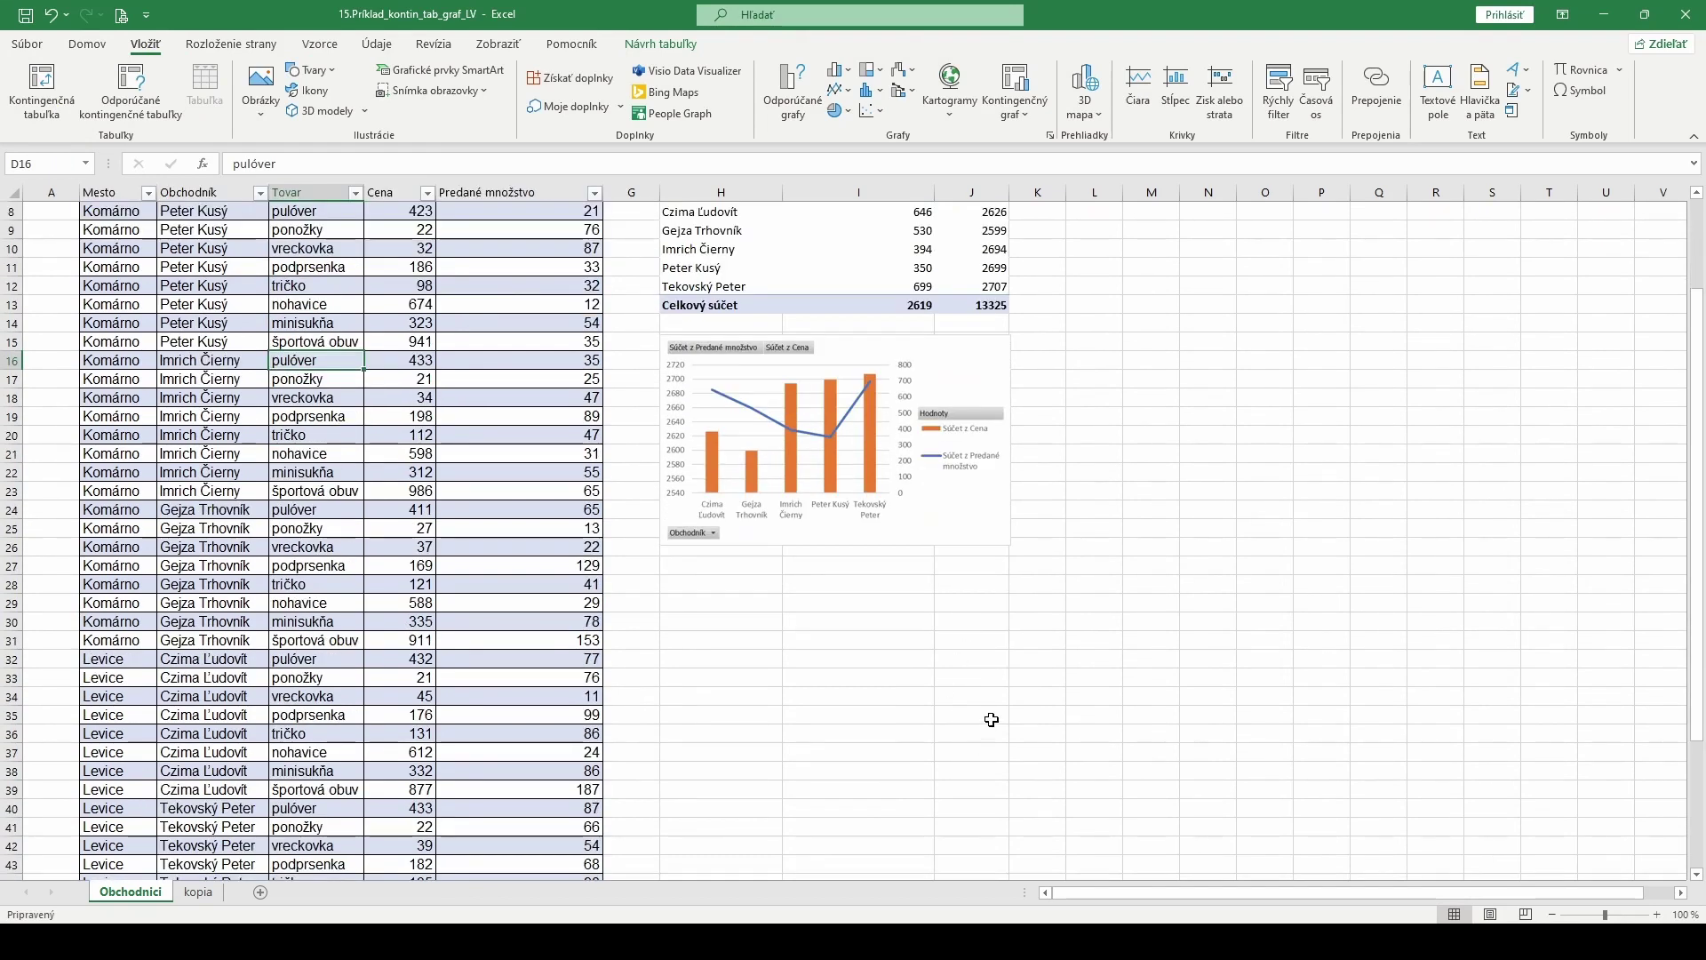
pyautogui.scroll(-1, 952, 678)
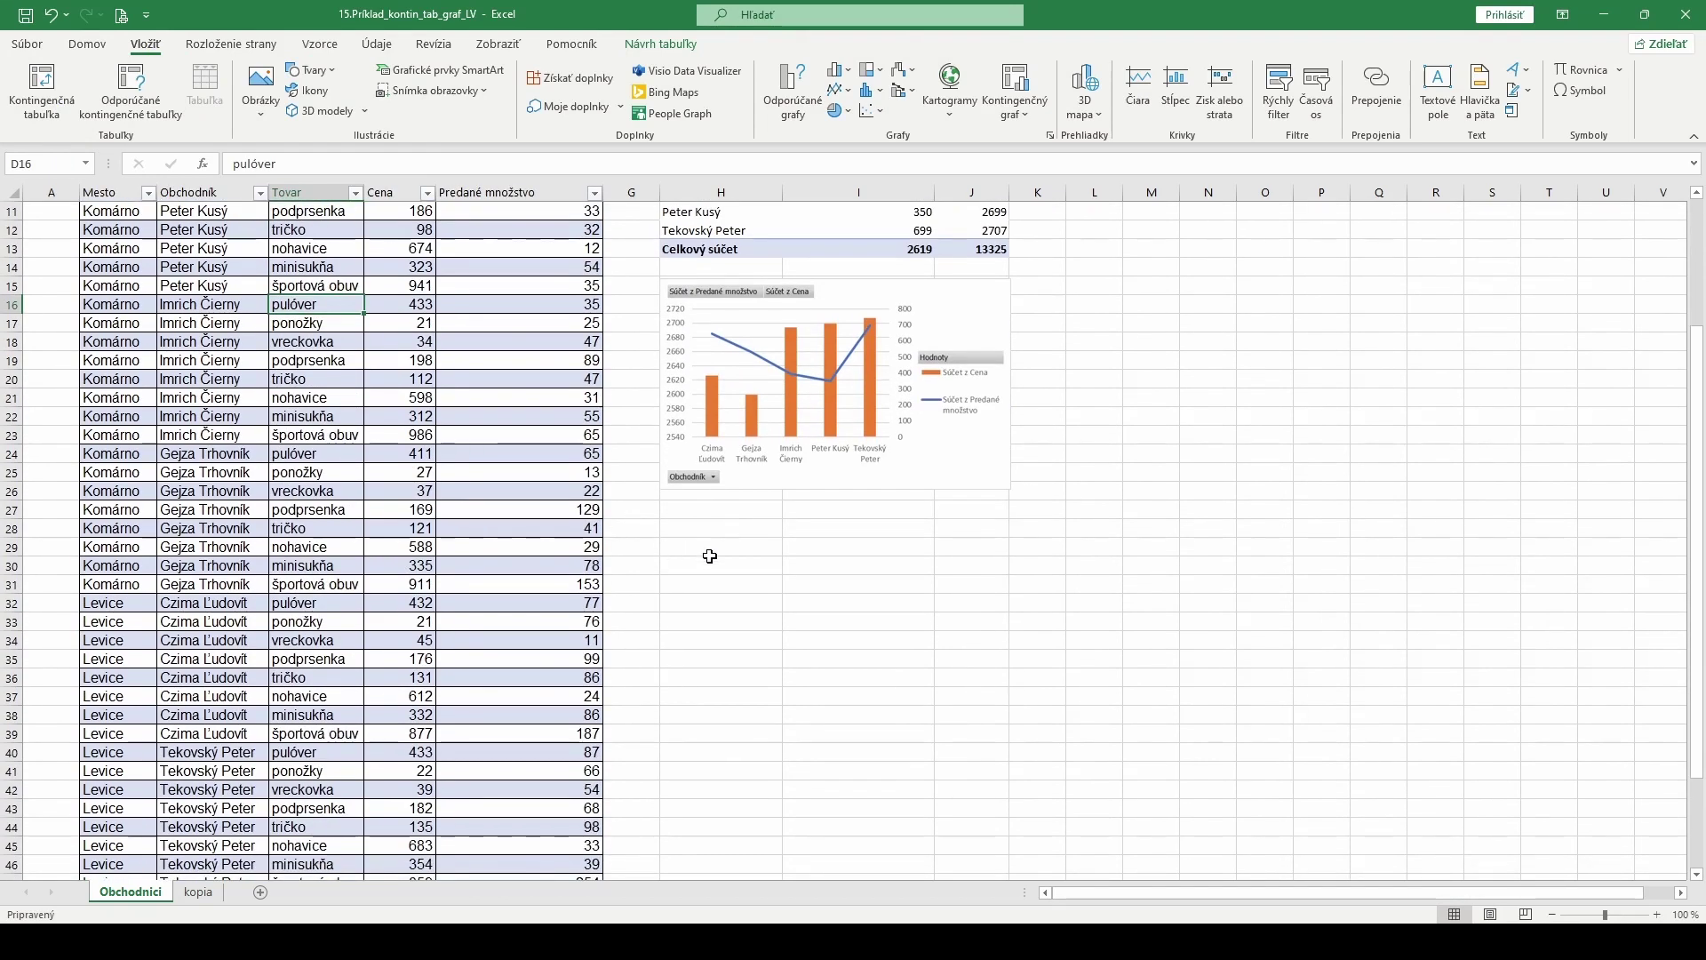
pyautogui.scroll(4, 990, 620)
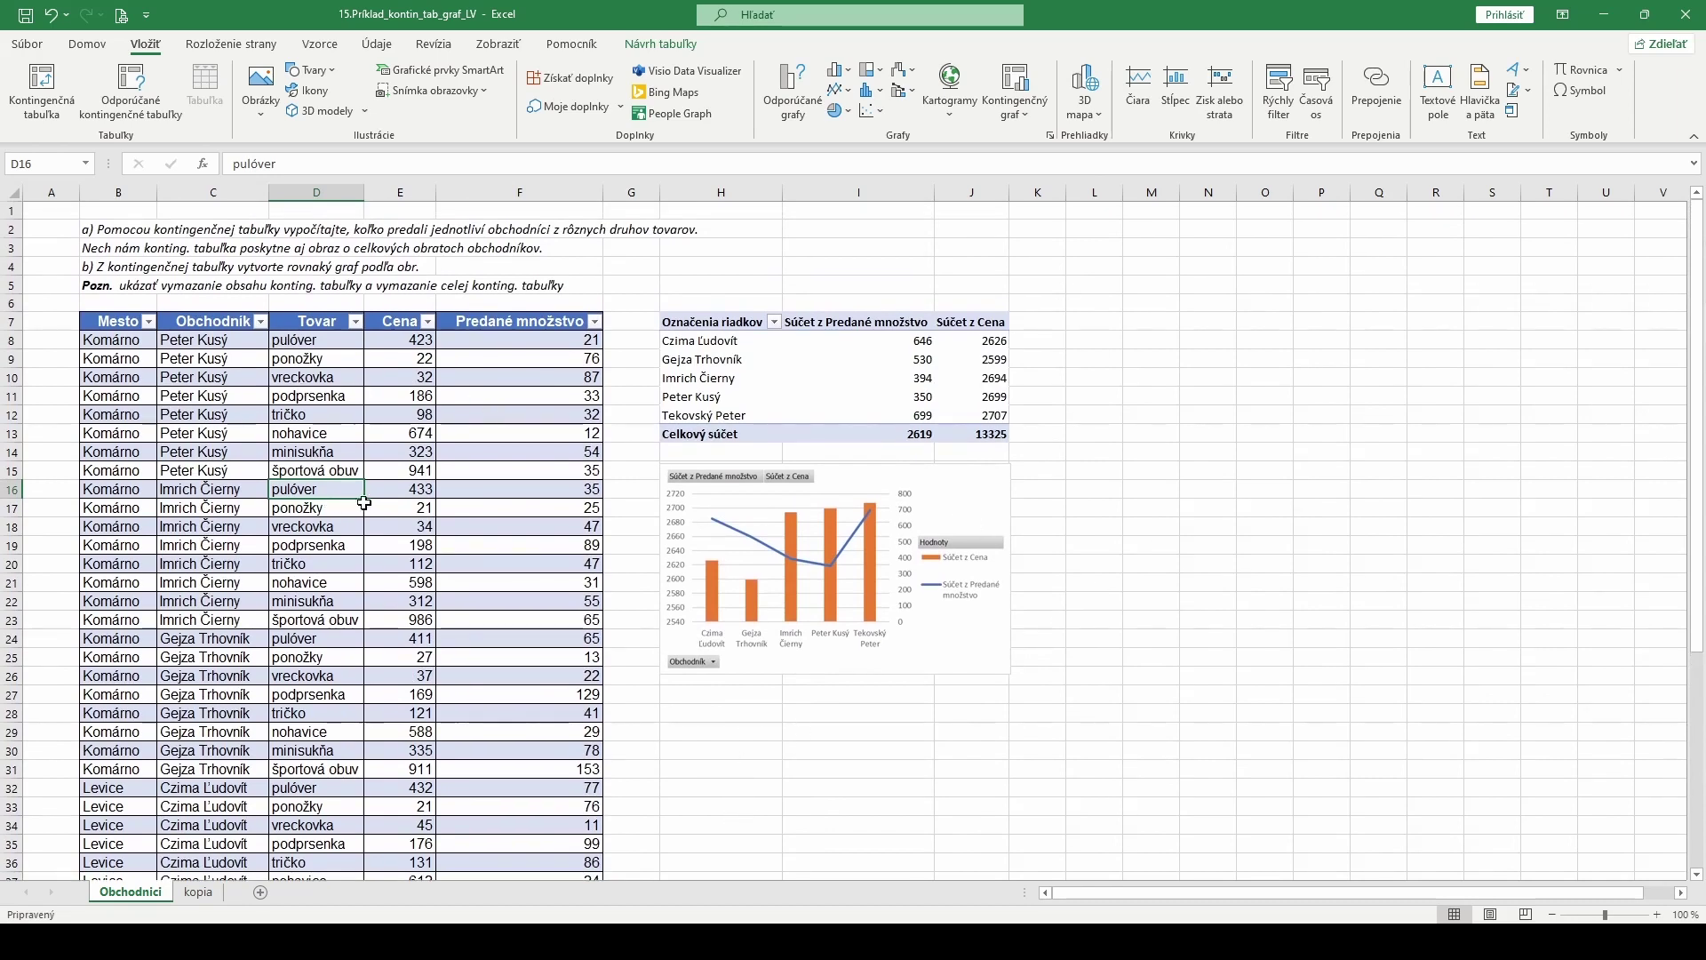
# Create a pivot table from the Obchodnici table on the existing sheet, placed at cell H29
pyautogui.click(643, 47)
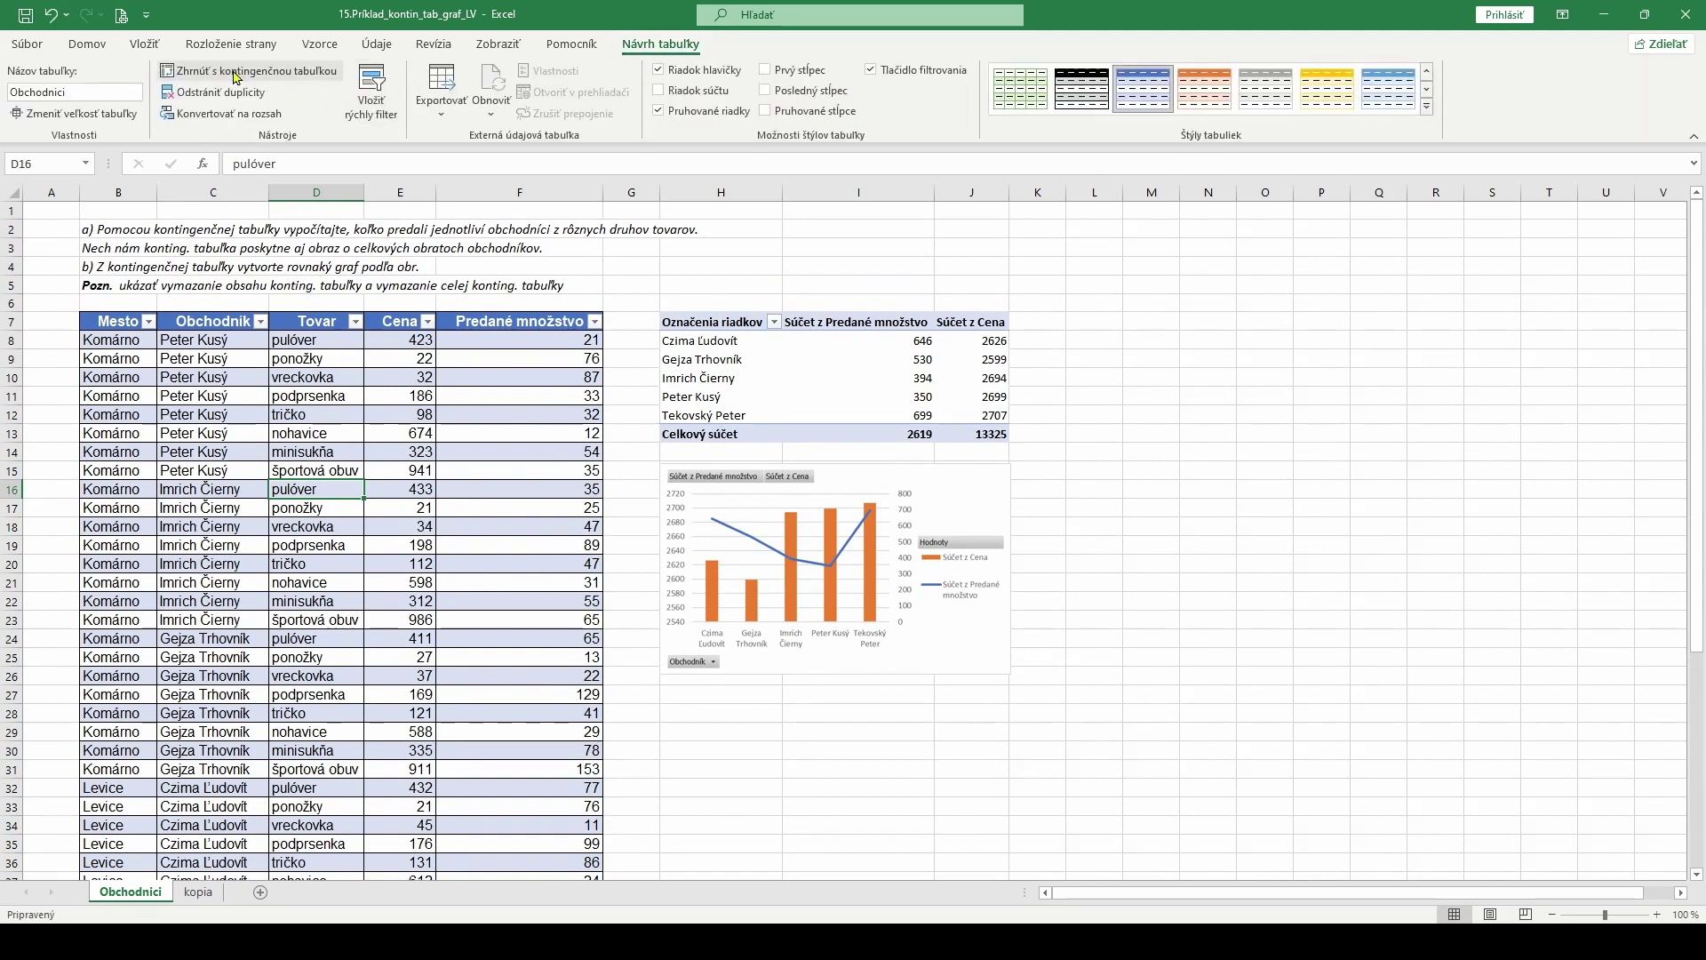
pyautogui.click(236, 78)
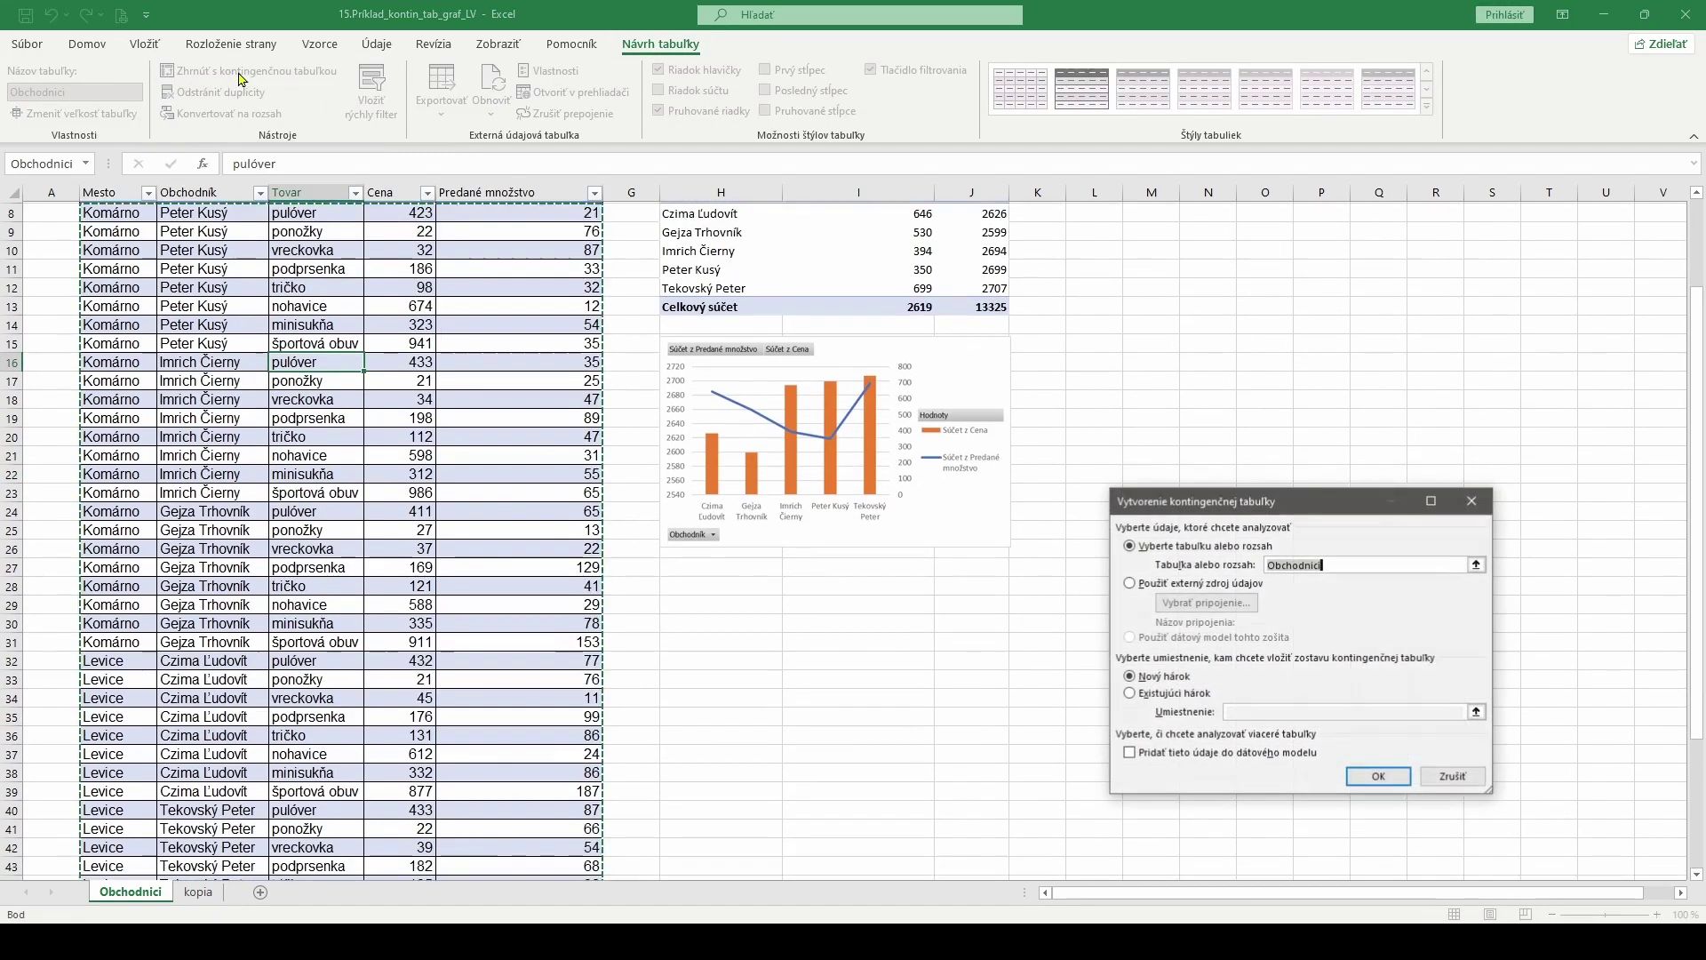
pyautogui.click(1130, 693)
pyautogui.click(1259, 712)
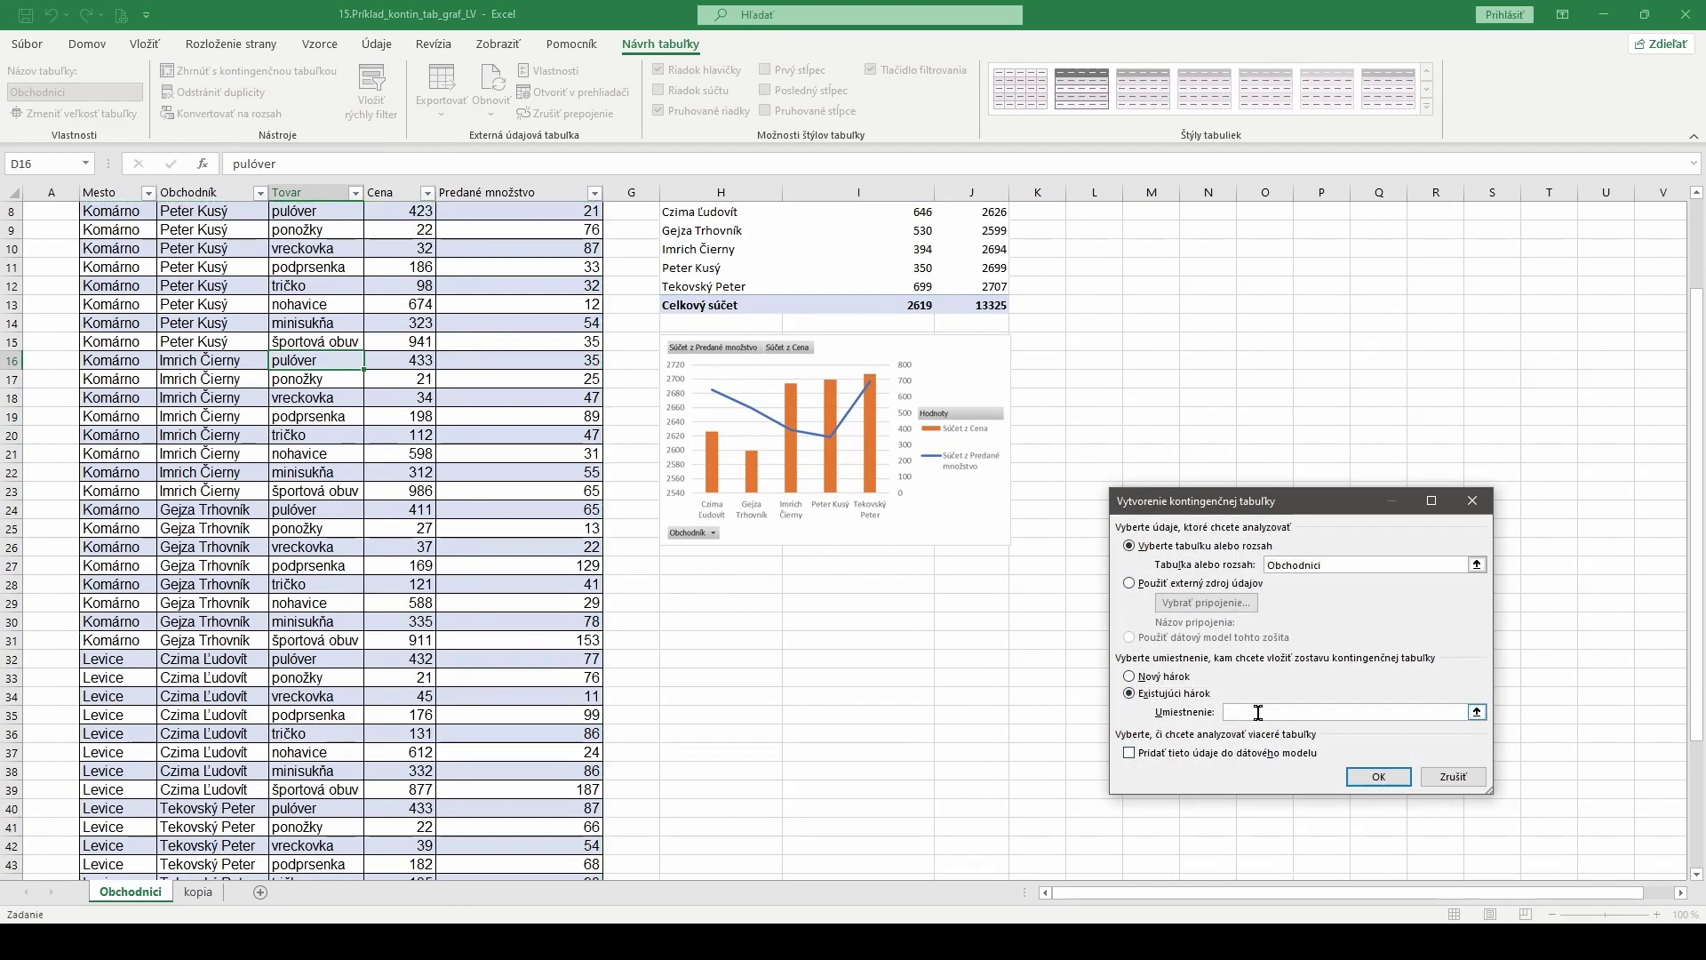
pyautogui.click(721, 602)
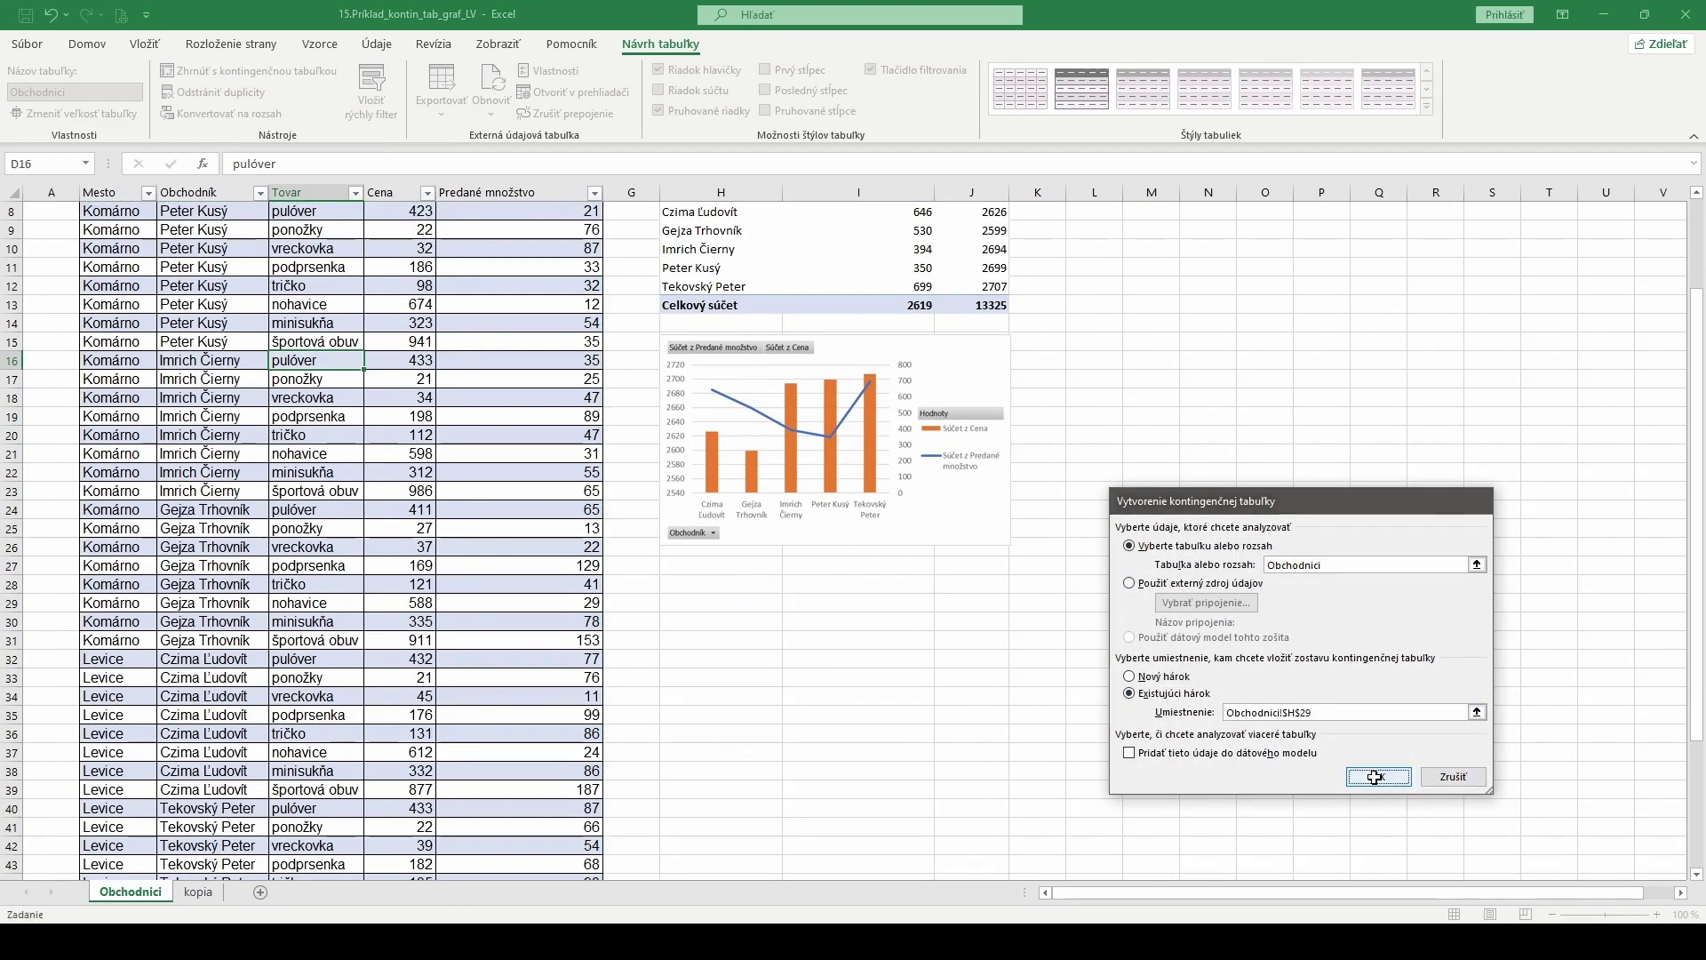
pyautogui.click(1378, 777)
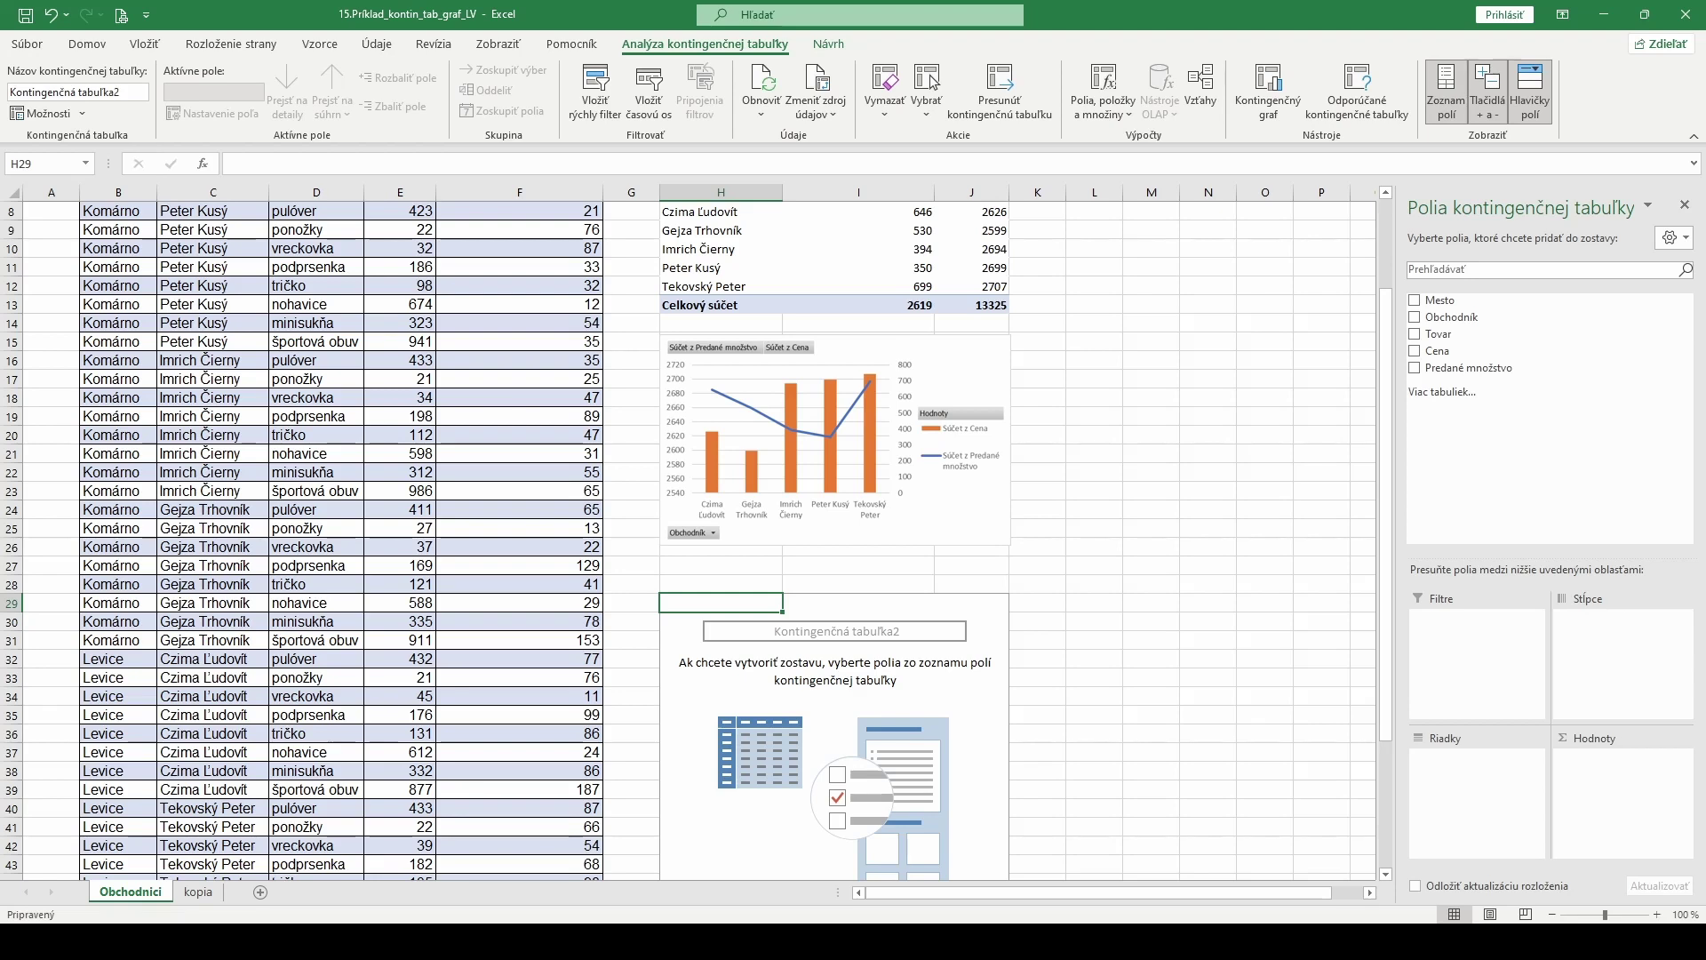
# Examine the empty pivot table area, the layout options of its field list, and the assignment above the source table
pyautogui.scroll(-2, 933, 791)
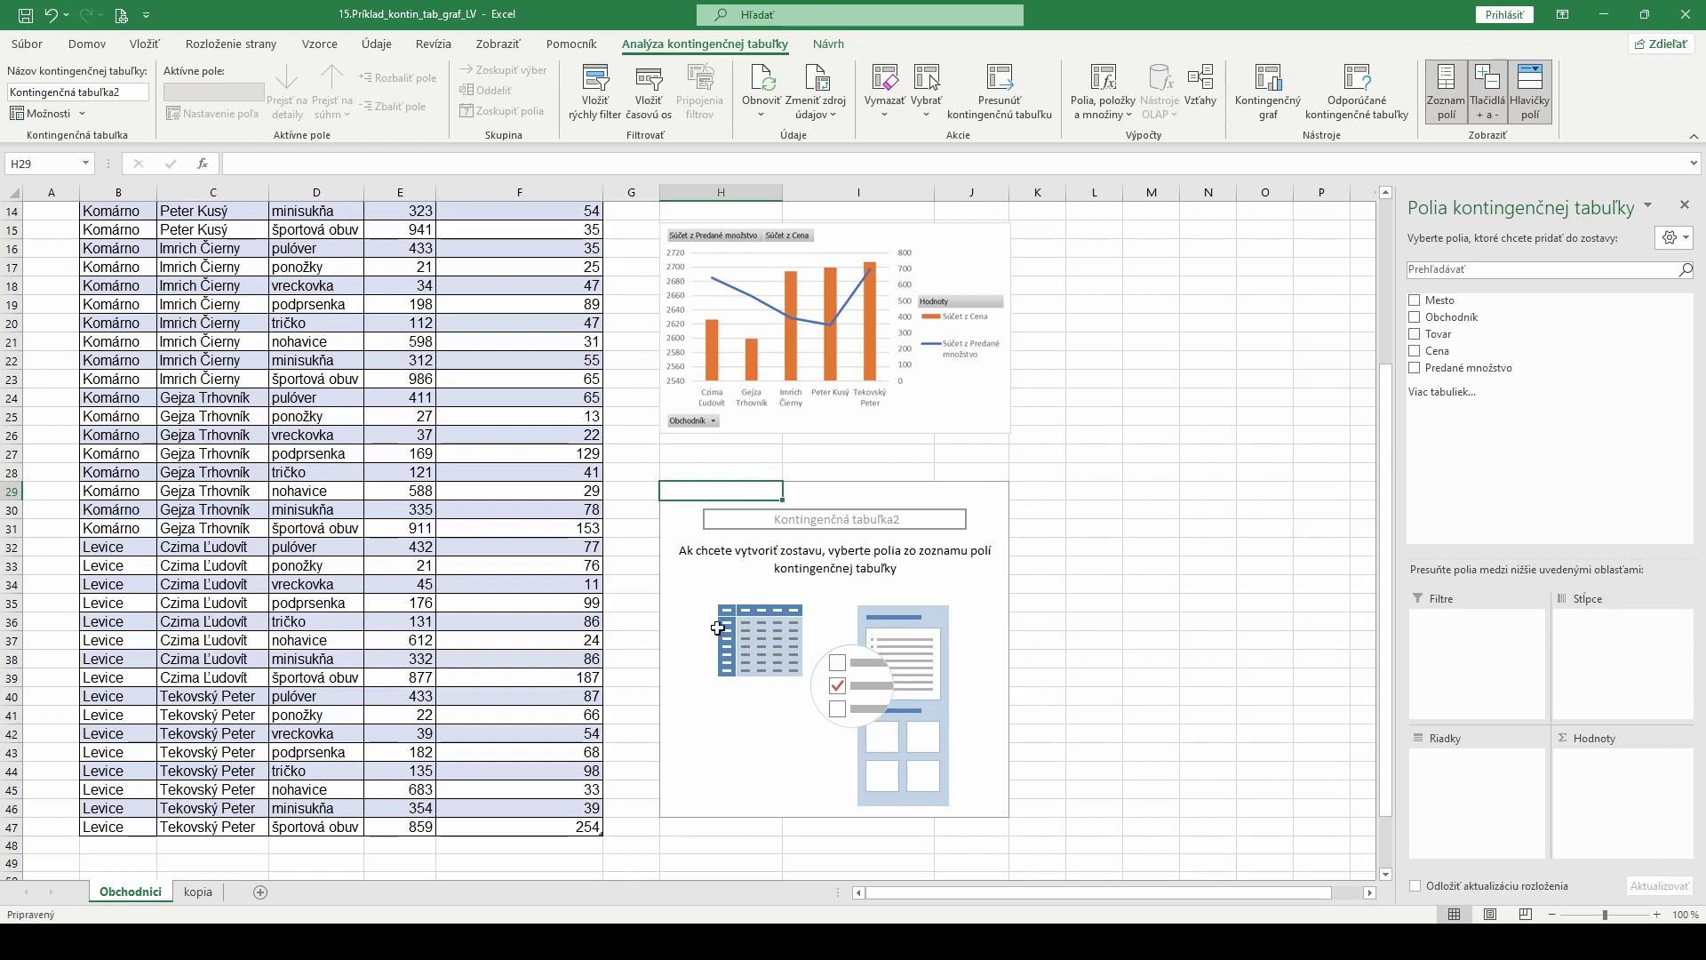
pyautogui.scroll(4, 757, 724)
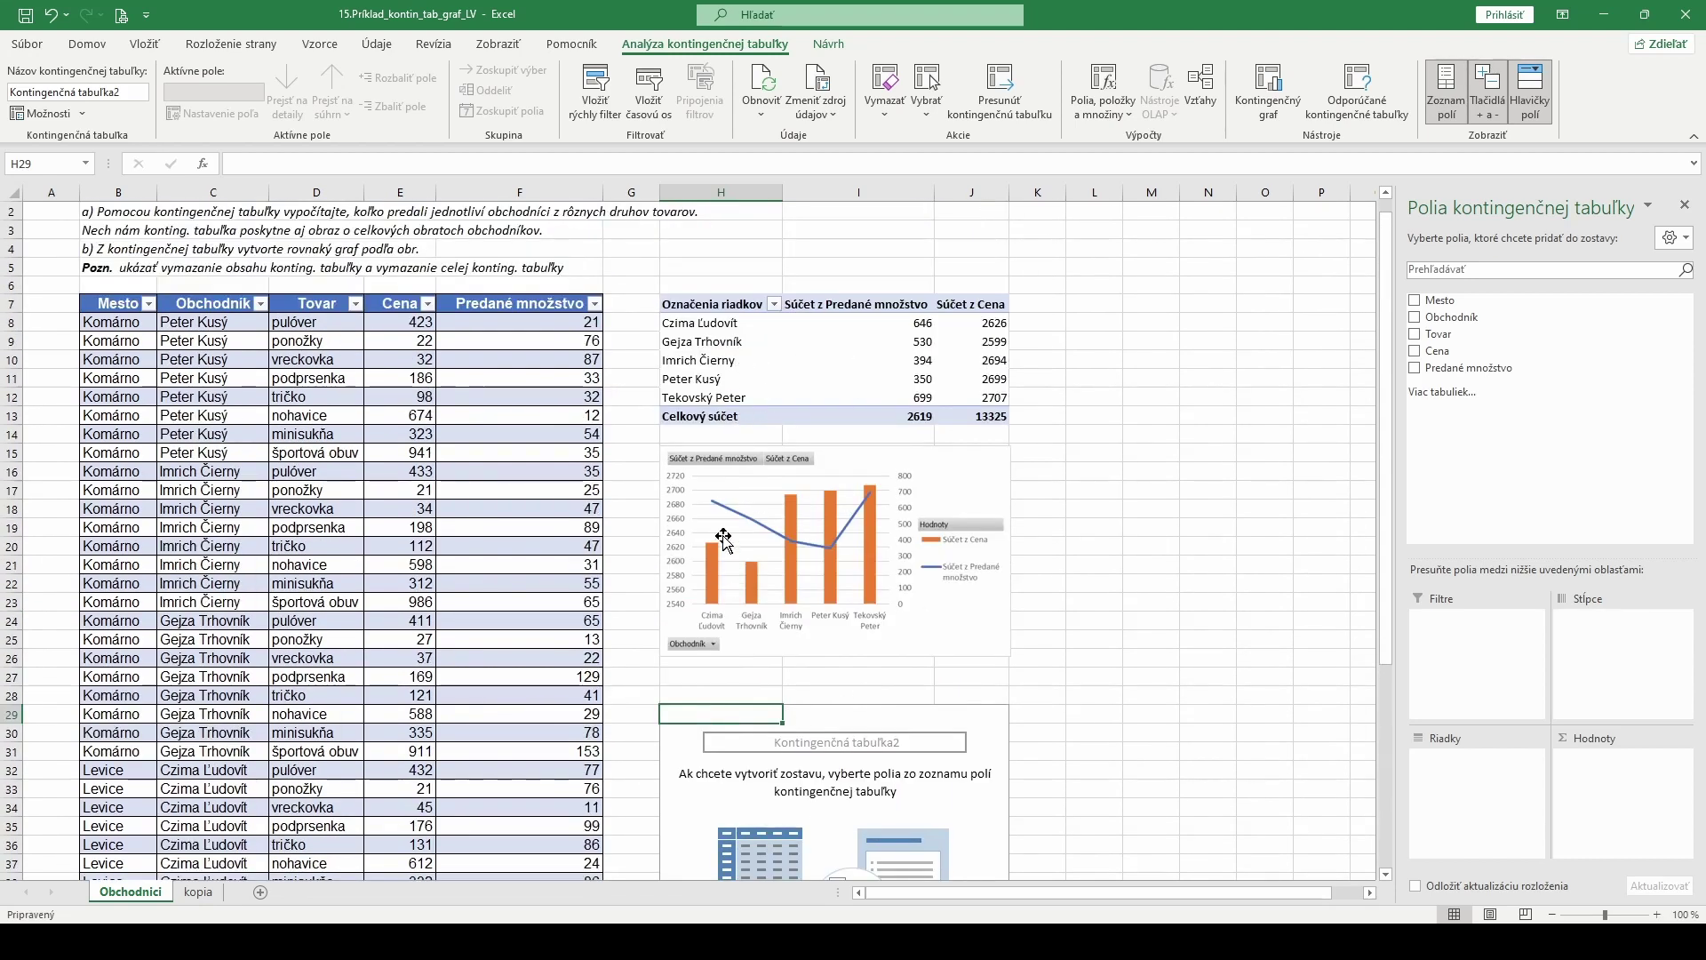
pyautogui.scroll(-2, 779, 629)
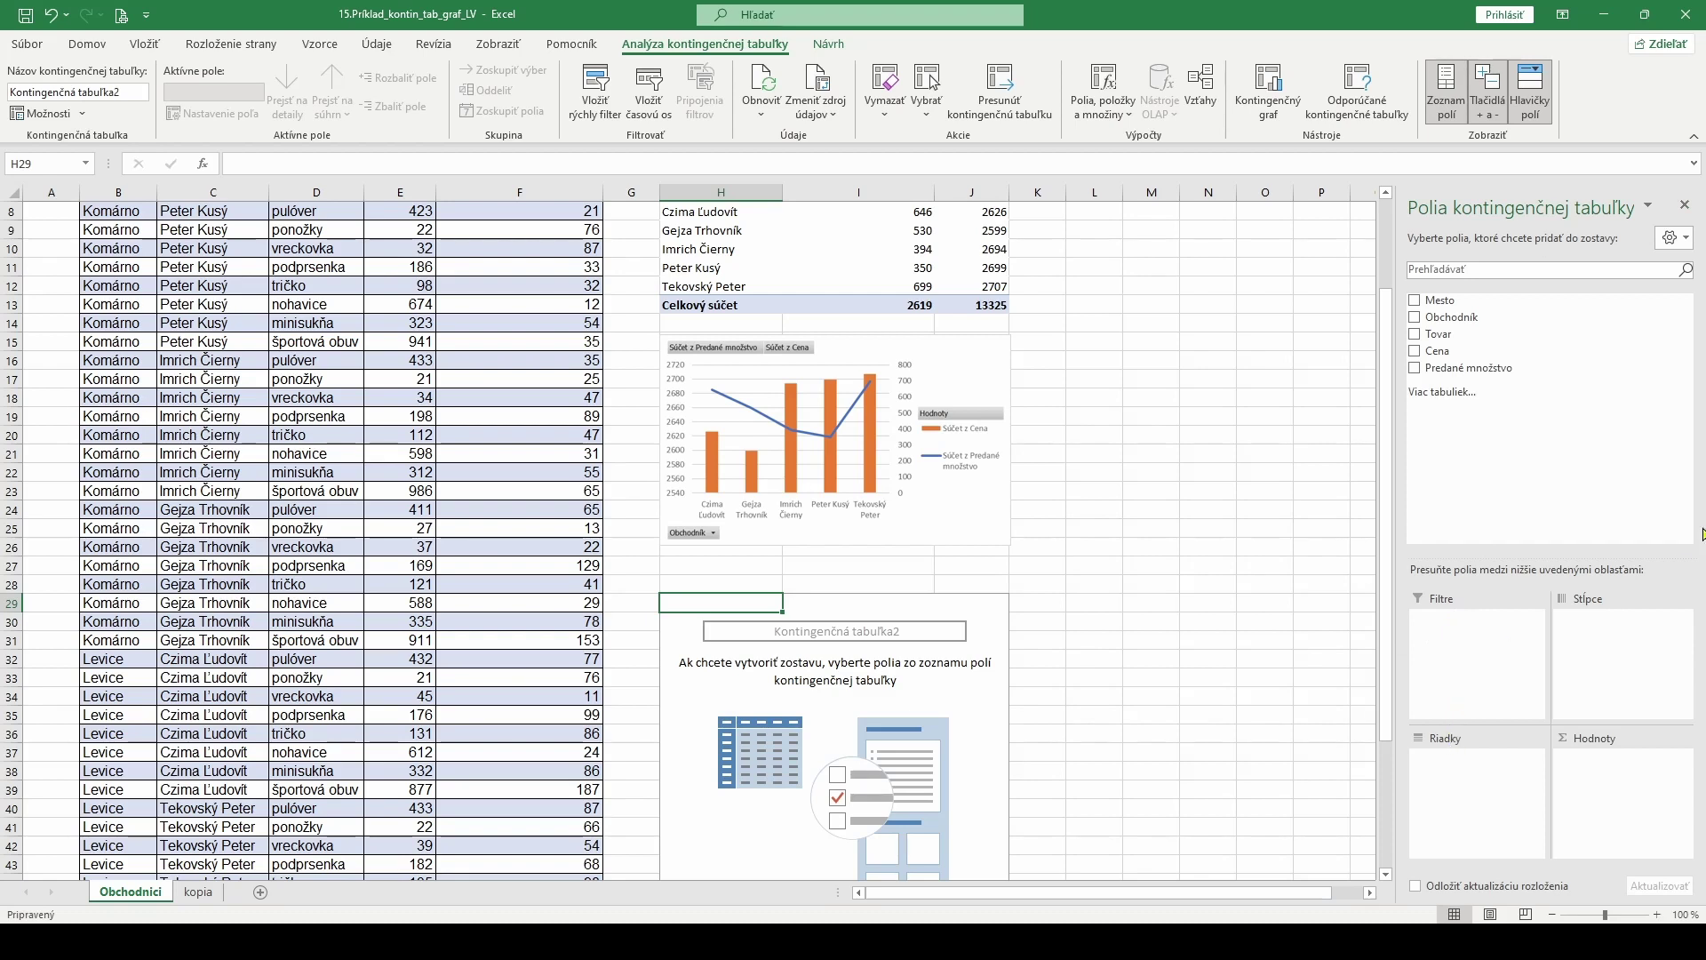
pyautogui.click(1686, 243)
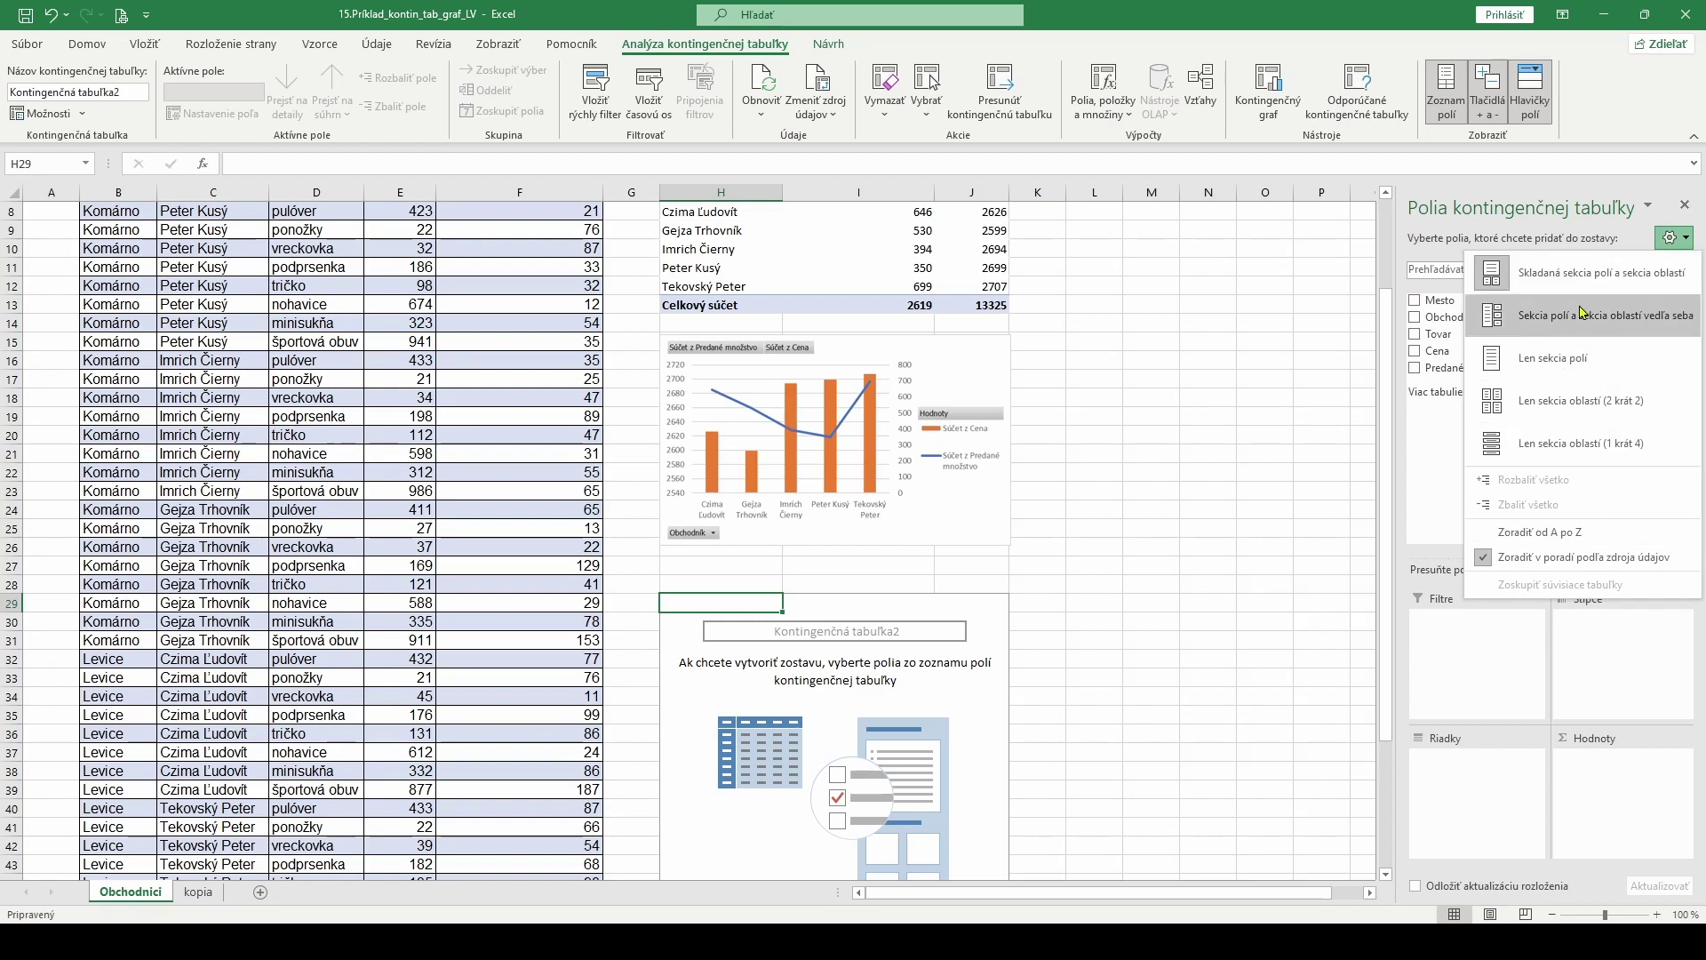
pyautogui.click(1441, 466)
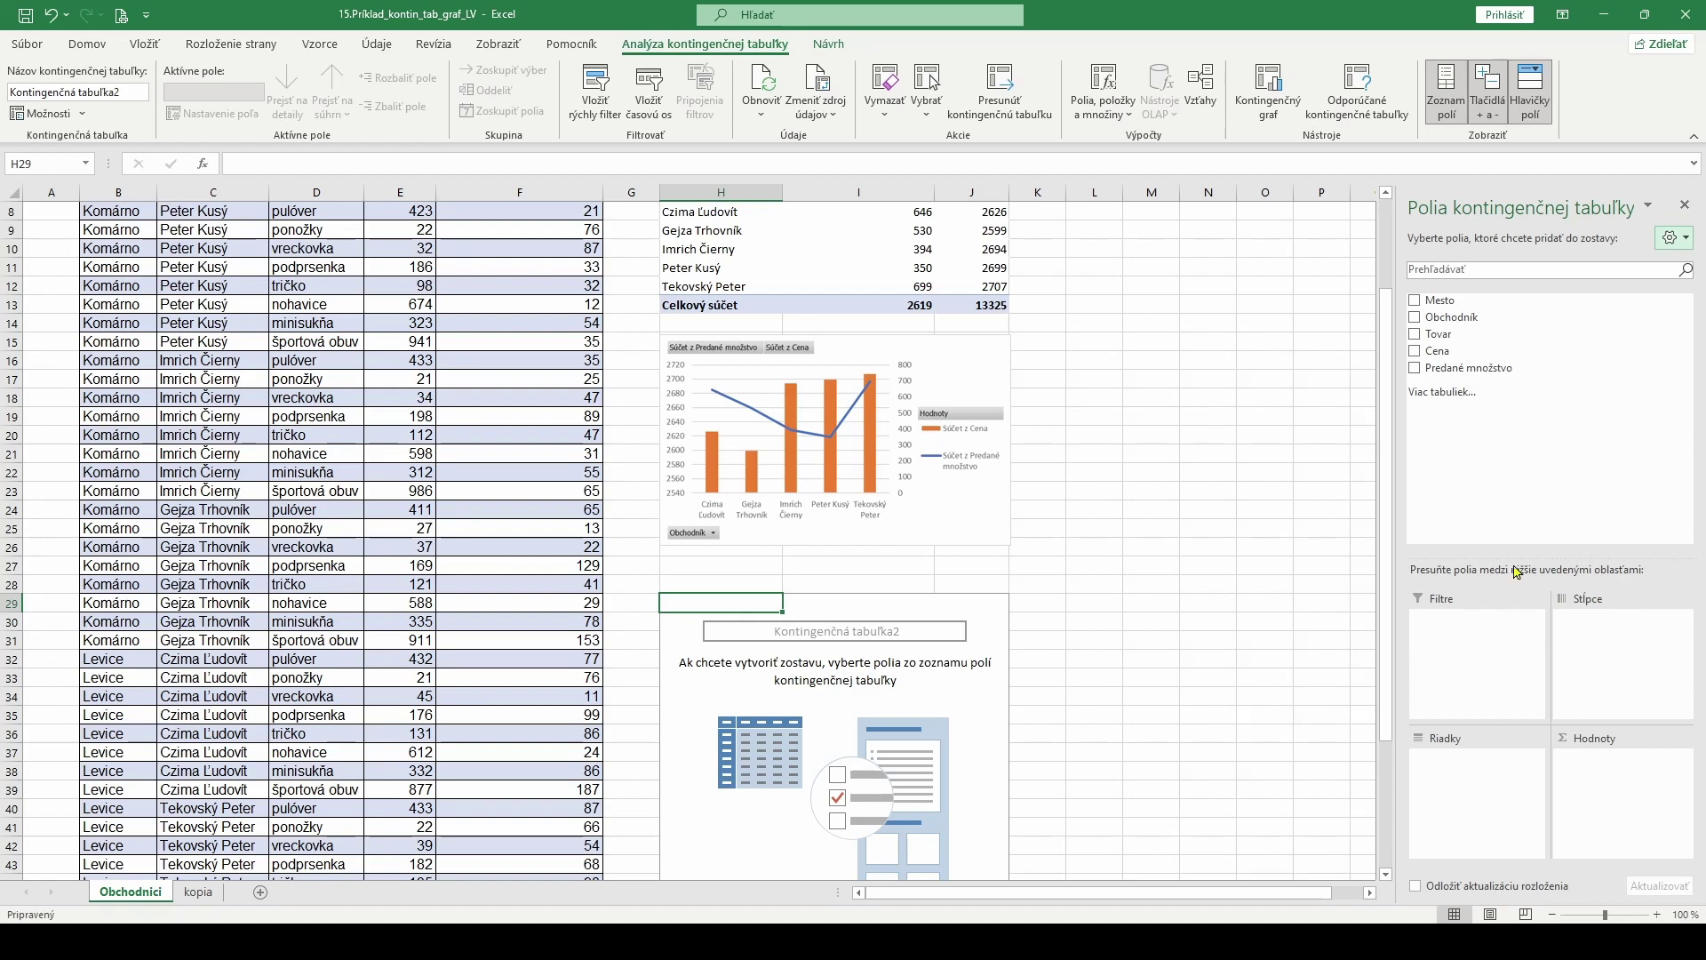
pyautogui.scroll(3, 1184, 862)
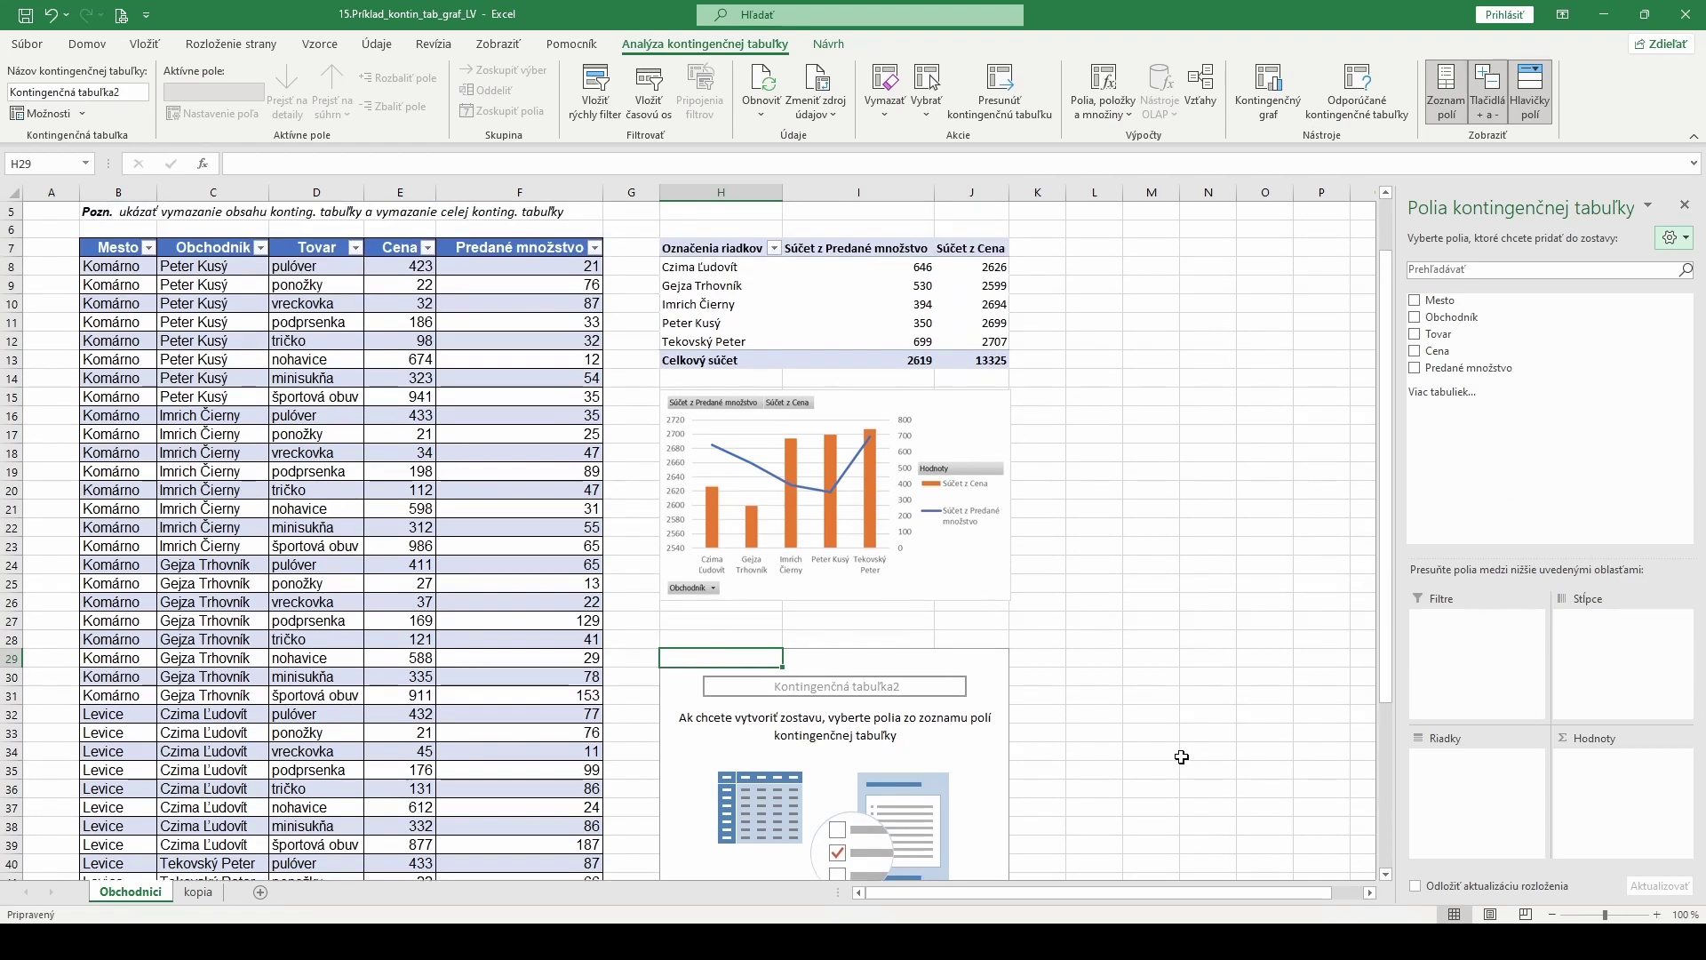
pyautogui.scroll(-3, 1185, 863)
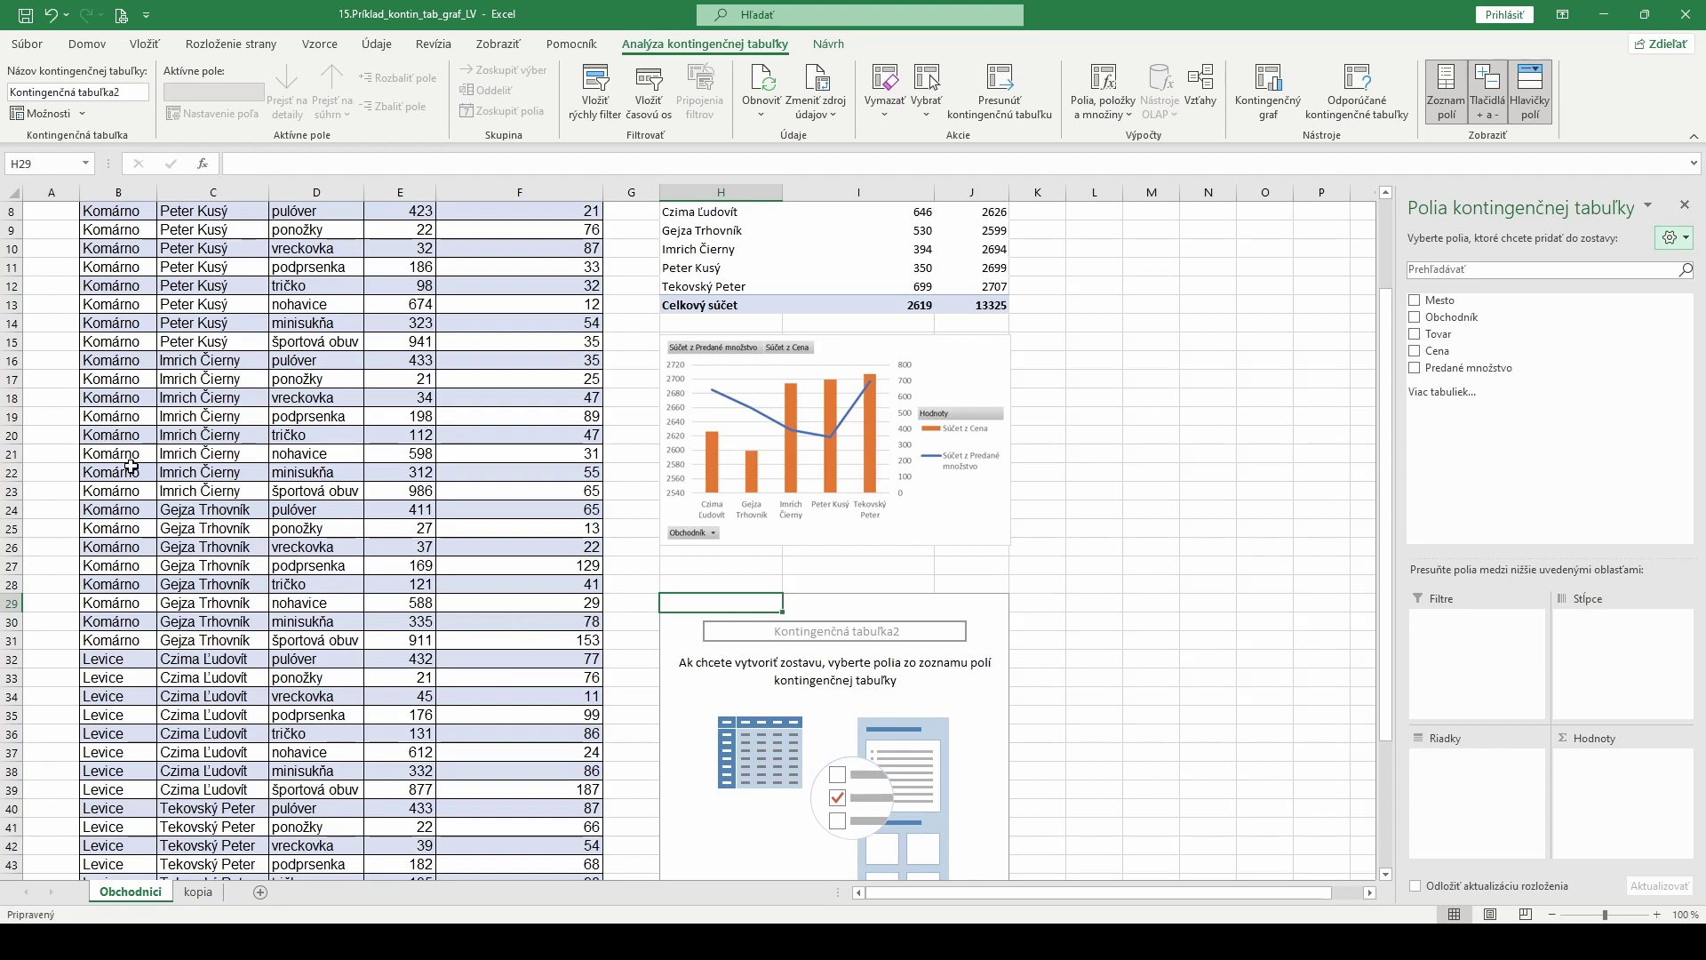
pyautogui.scroll(3, 132, 467)
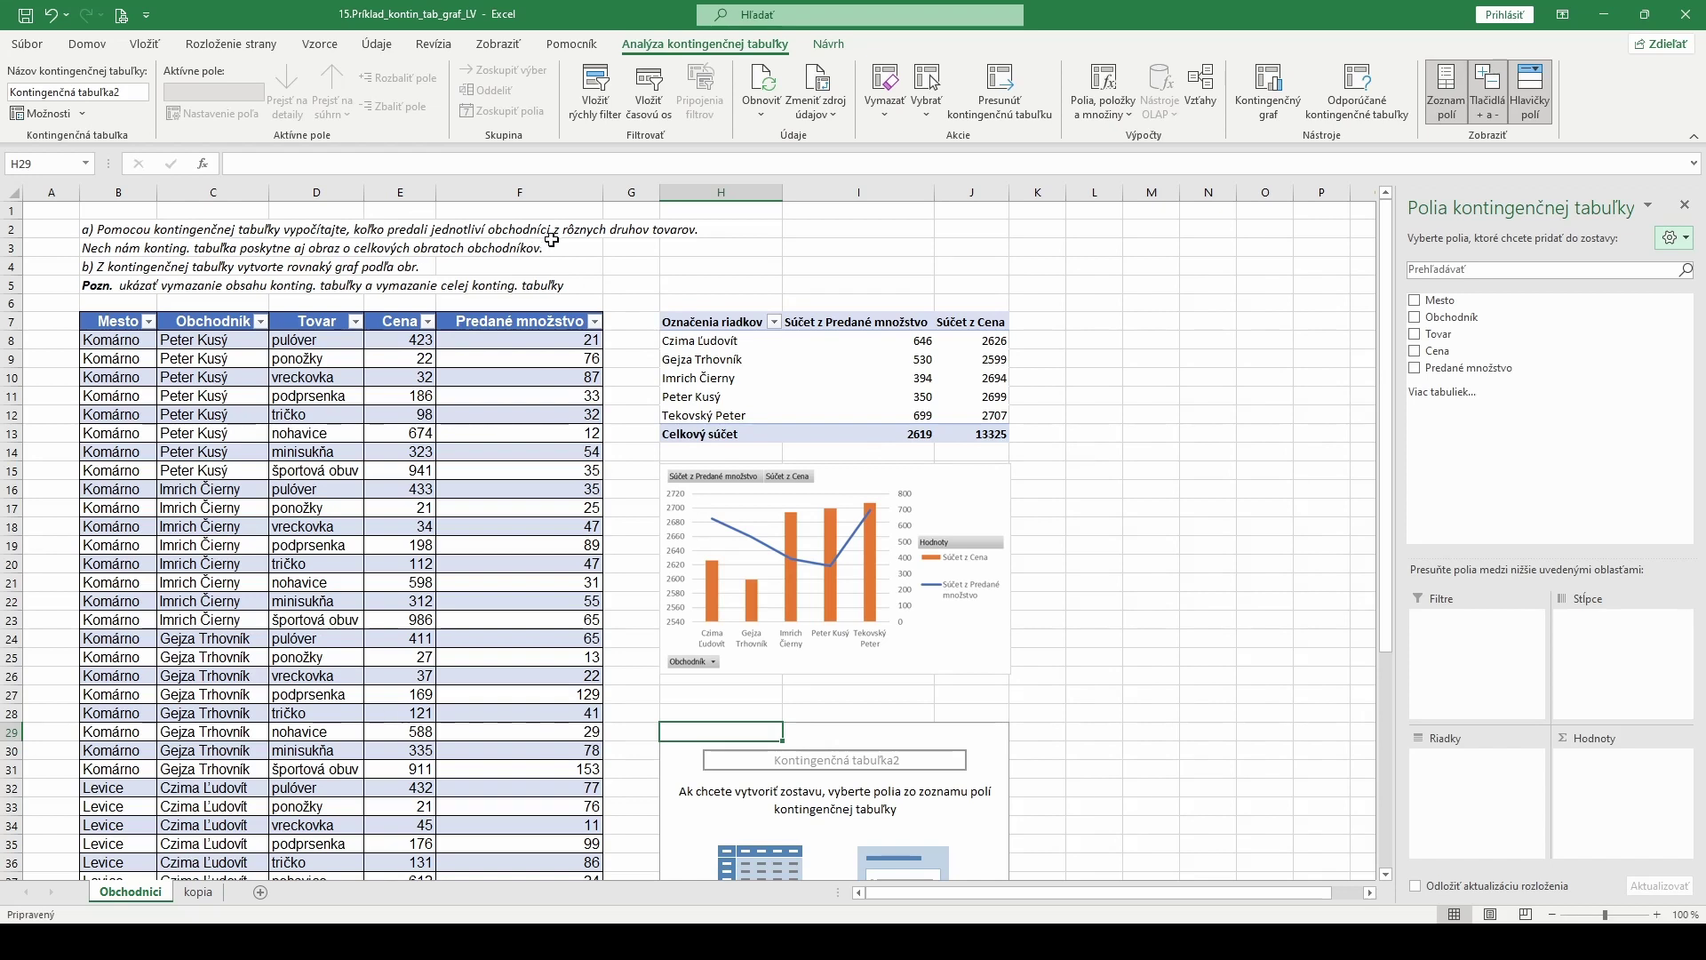
# Add Obchodník as the row field and Predané množstvo as the summed value field of the new pivot table
pyautogui.click(1415, 318)
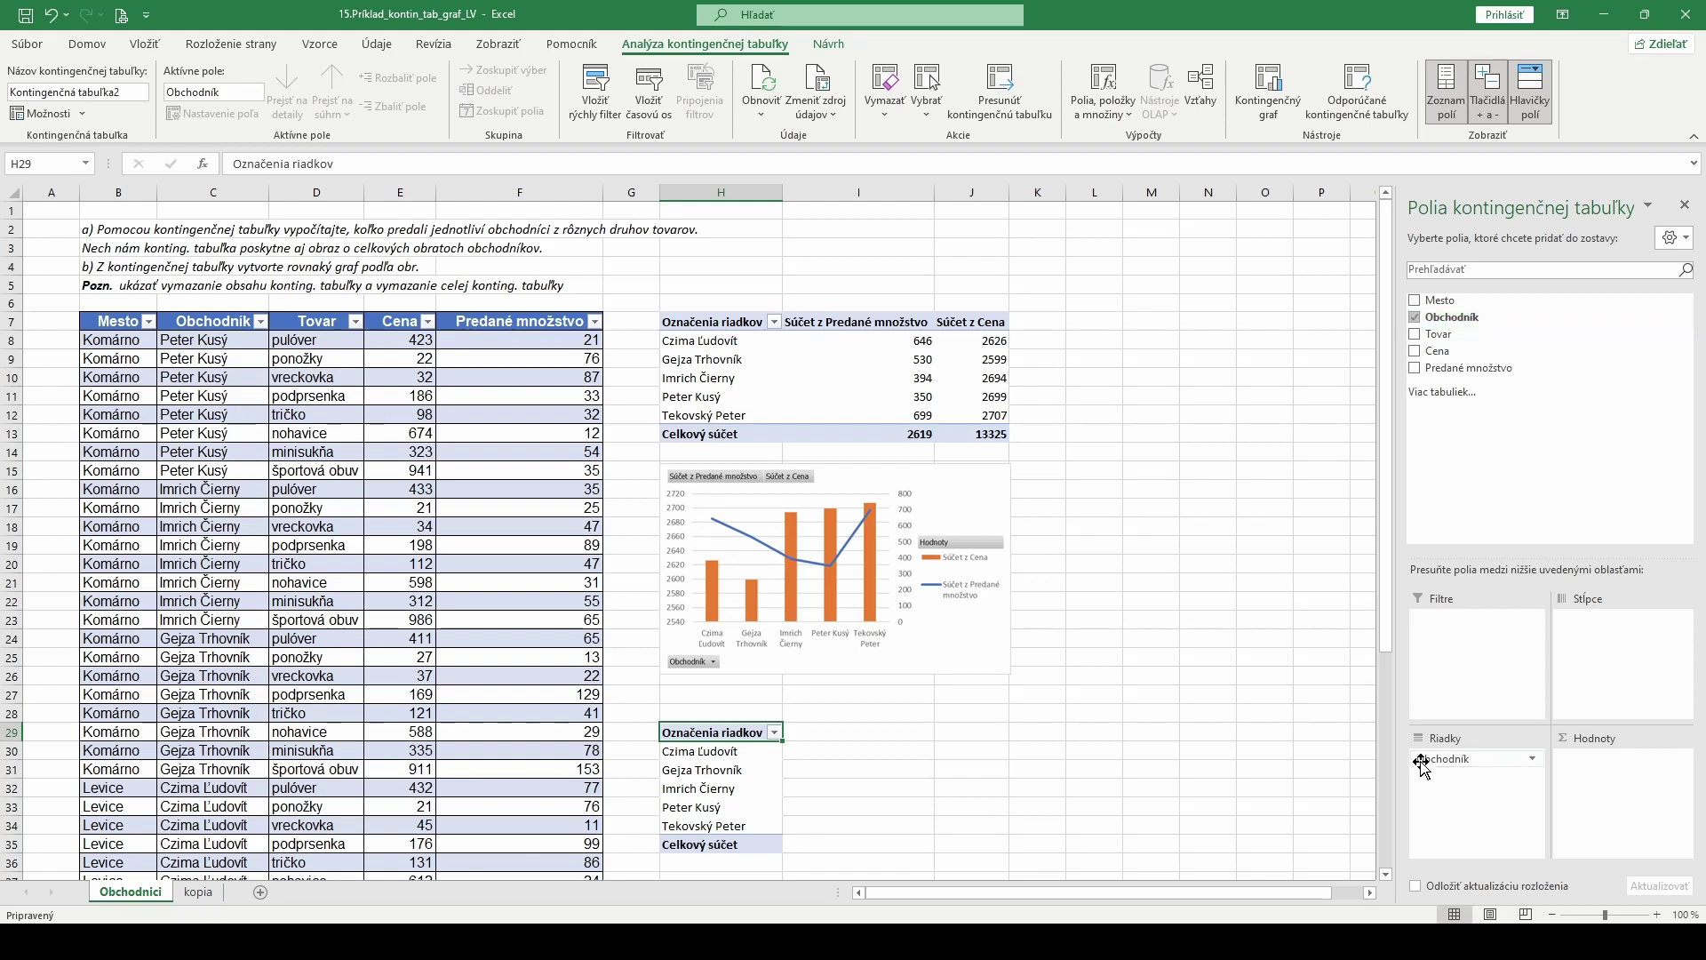
pyautogui.scroll(-1, 853, 723)
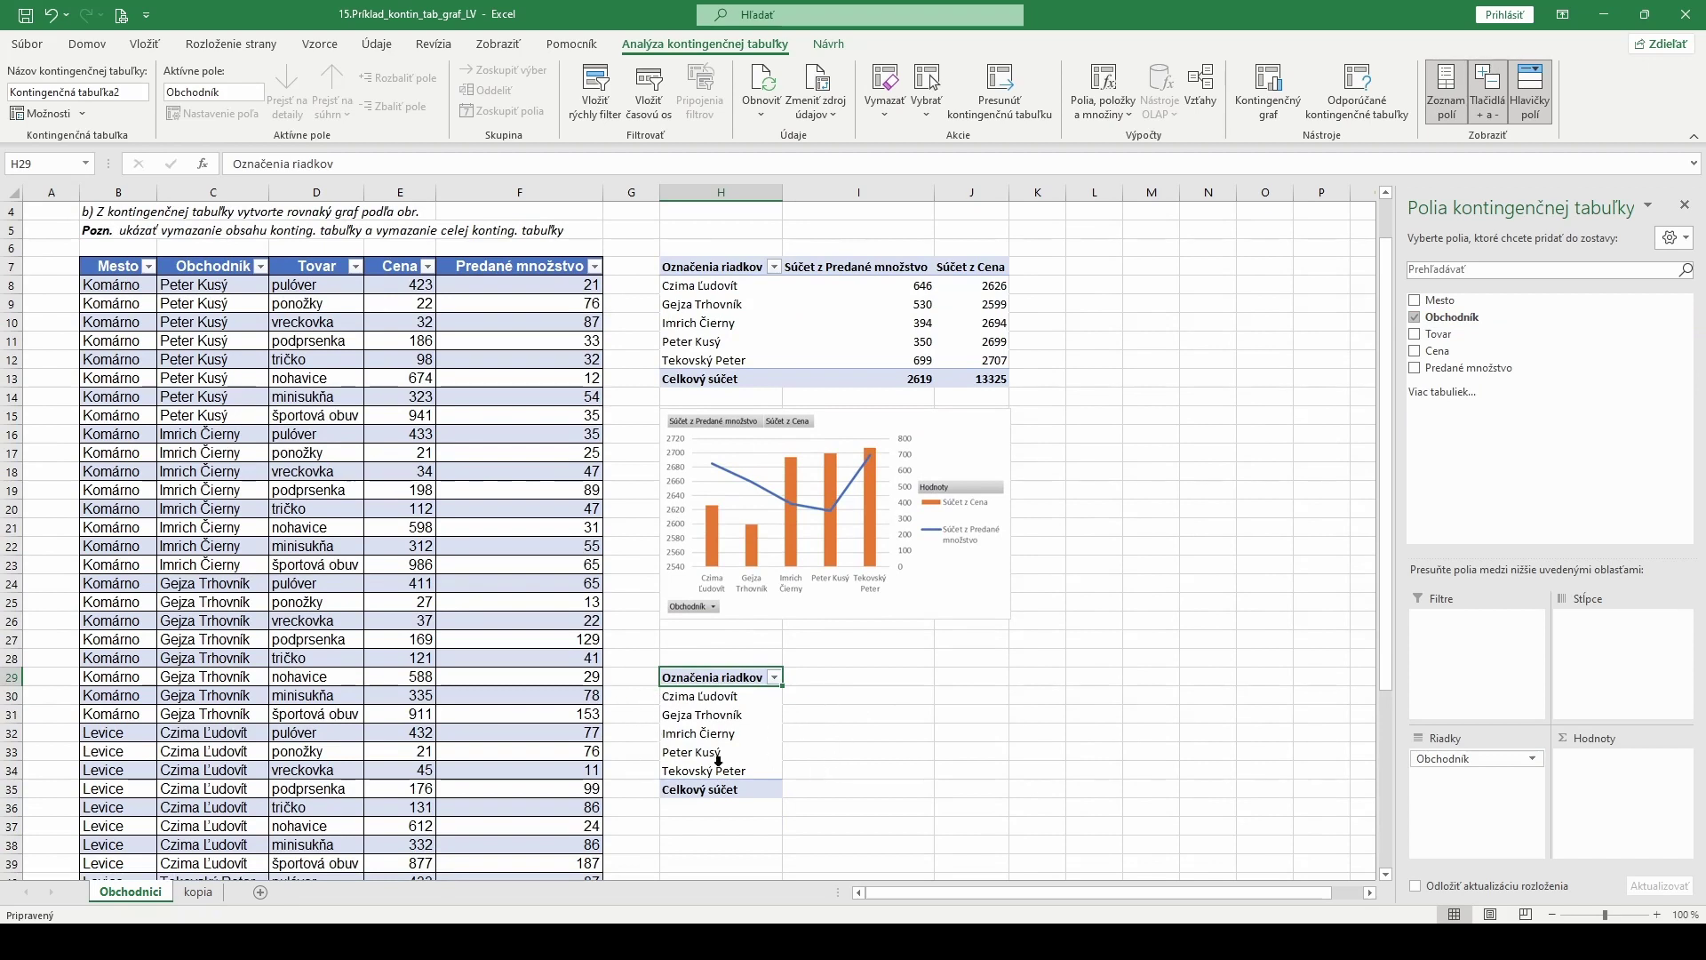
pyautogui.scroll(1, 427, 515)
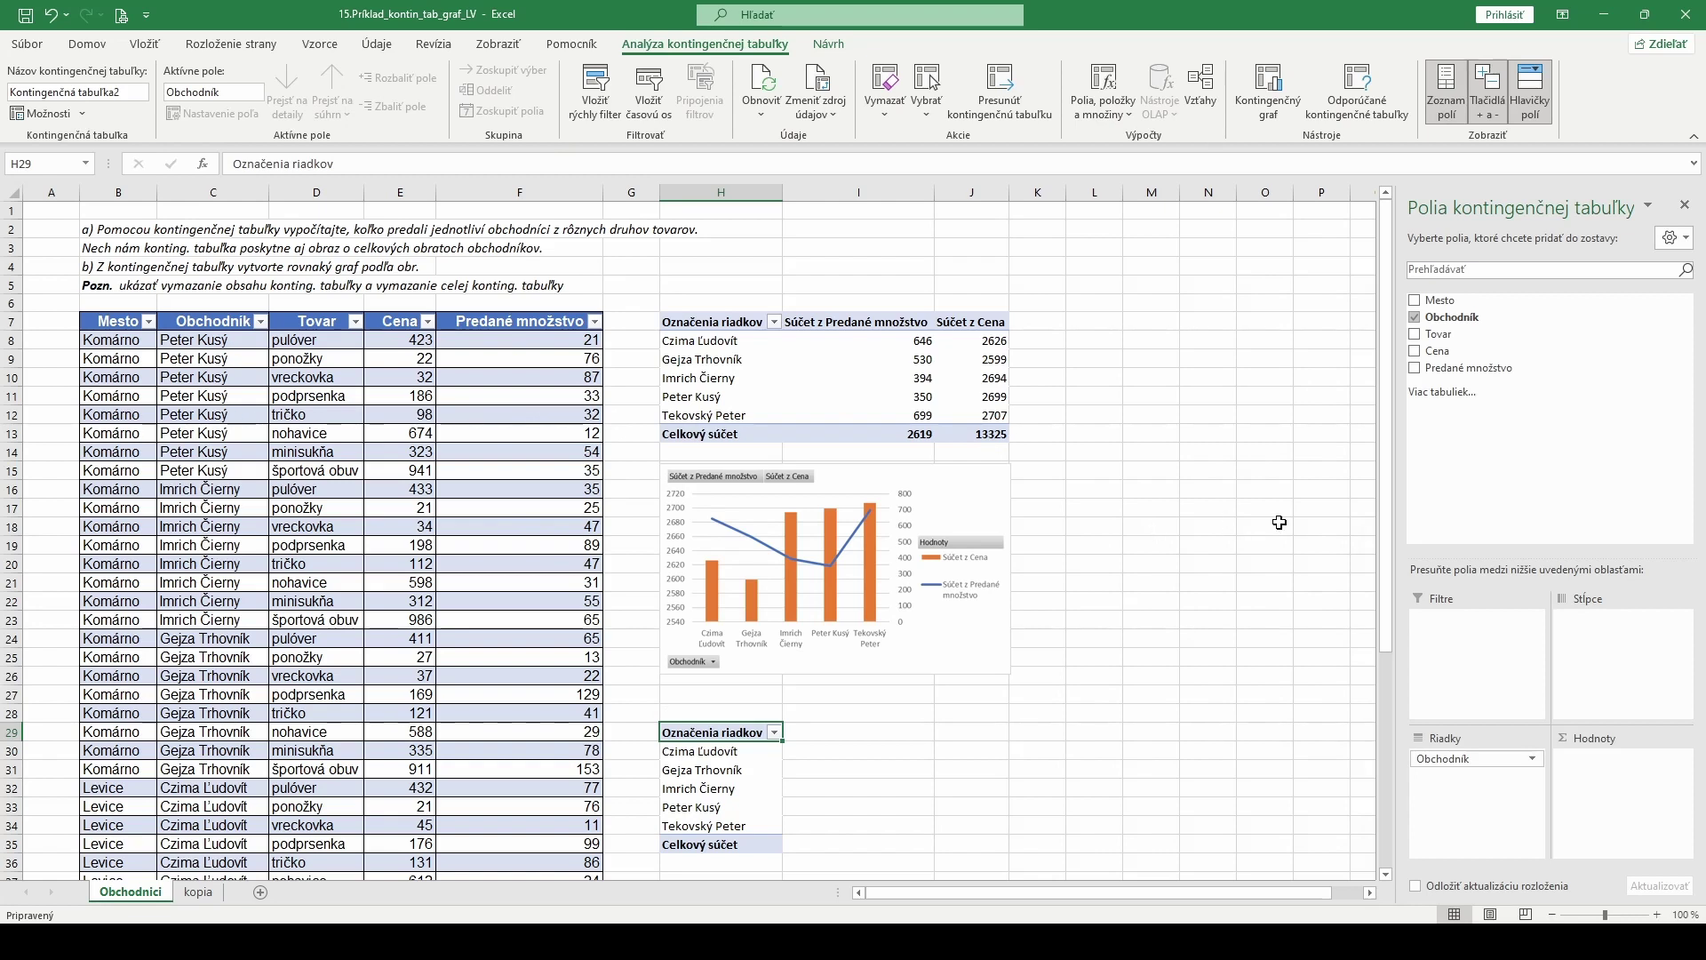
pyautogui.click(1415, 368)
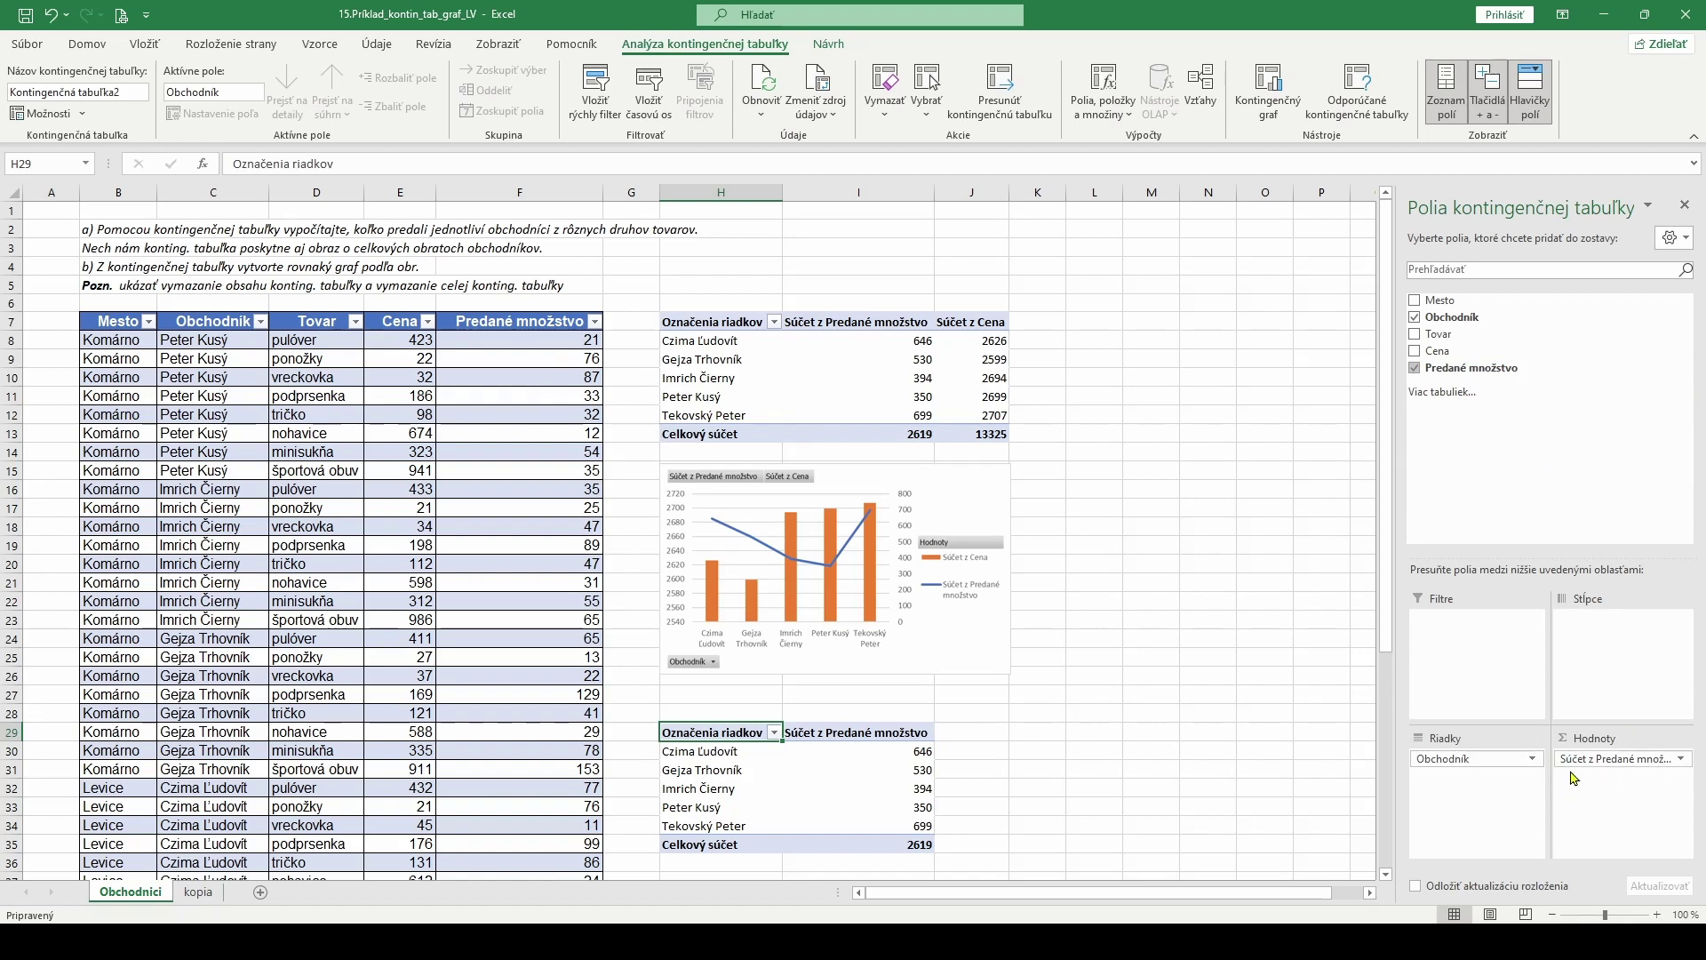
# Change the calculation of the Predané množstvo value field in the pivot table at H29 to average (Priemer)
pyautogui.click(1682, 760)
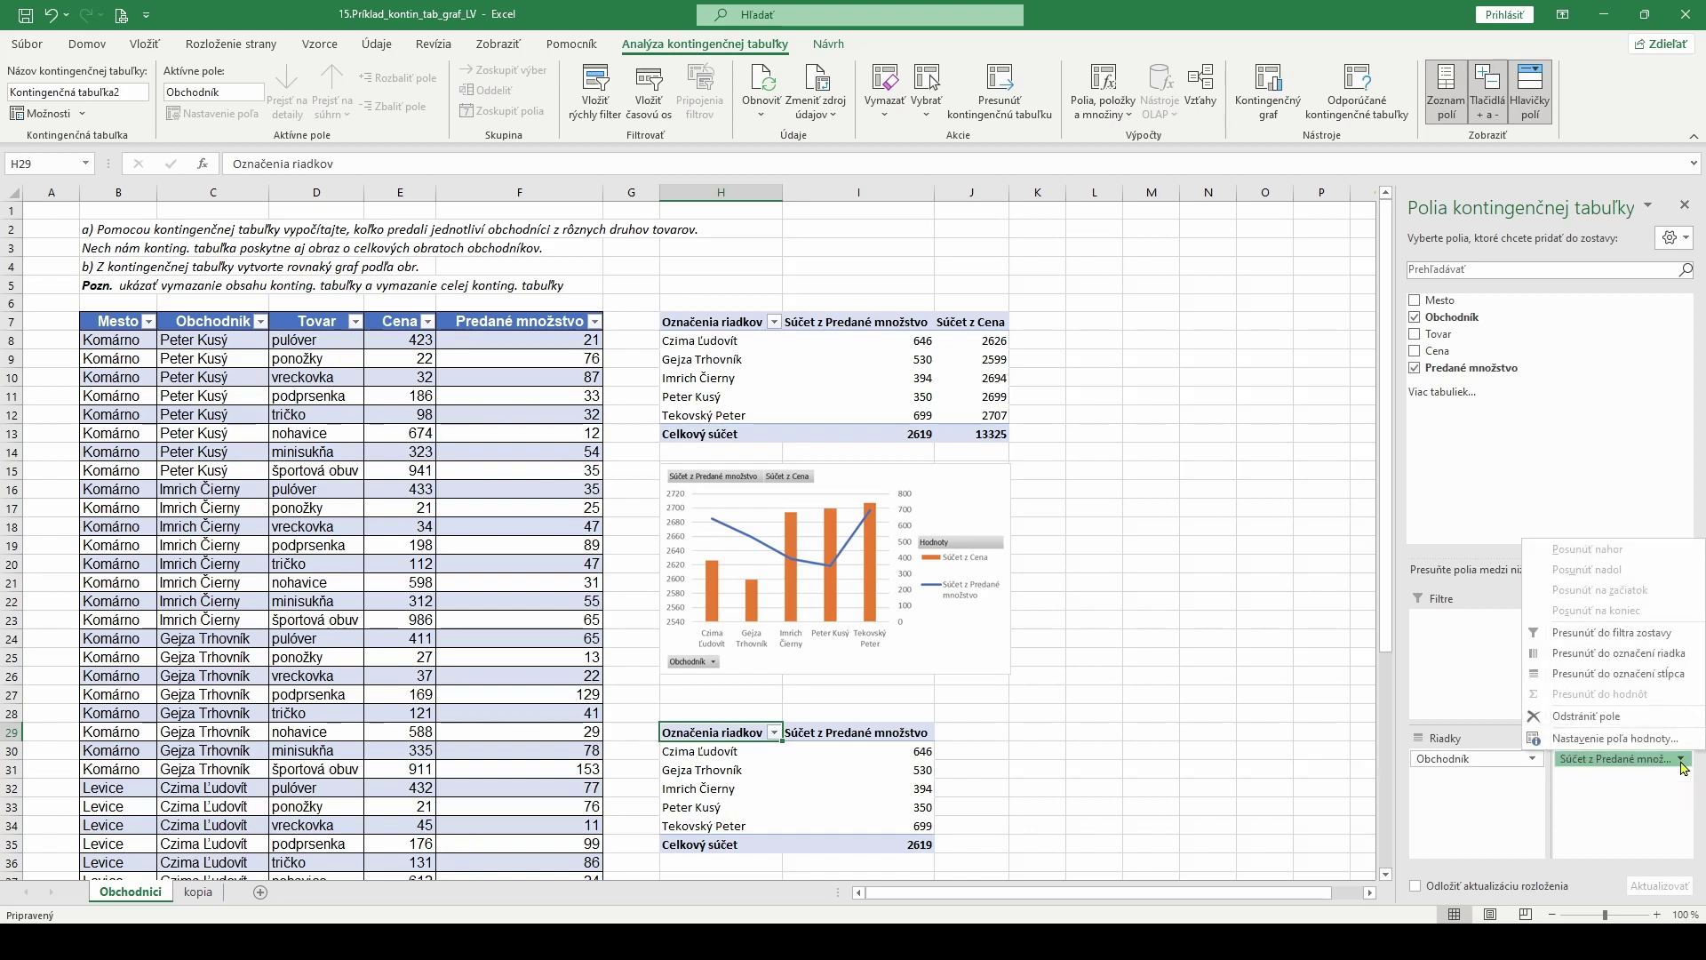
pyautogui.click(1573, 738)
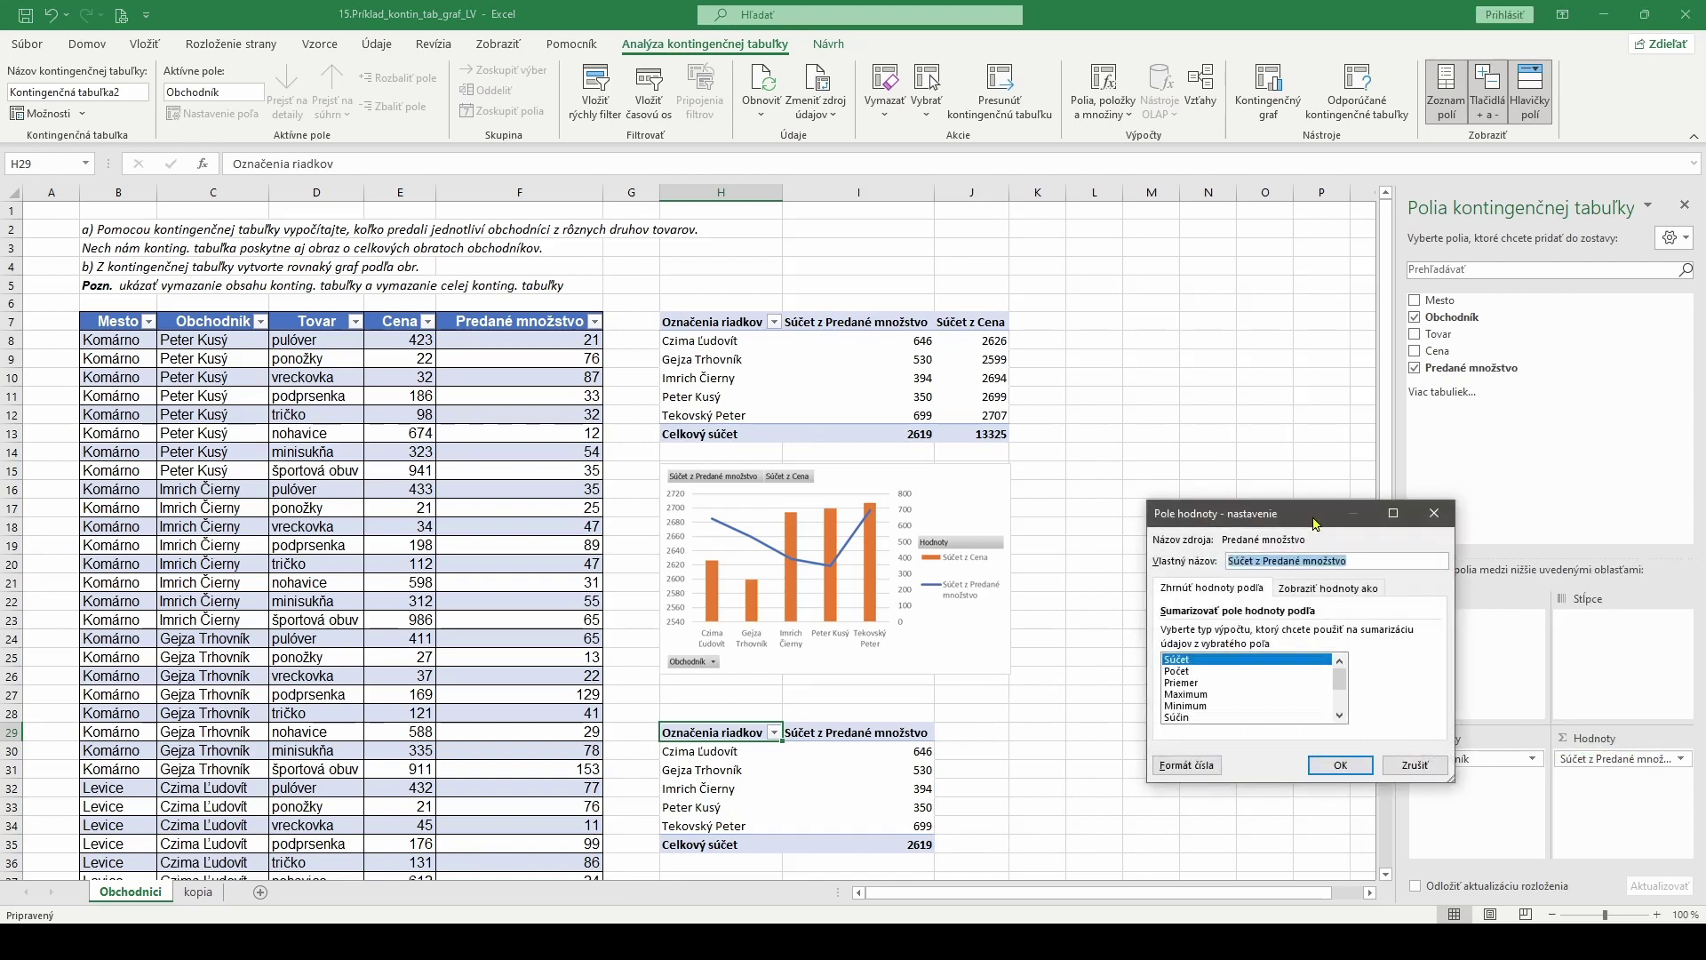
pyautogui.moveTo(1315, 524); pyautogui.dragTo(1220, 266)
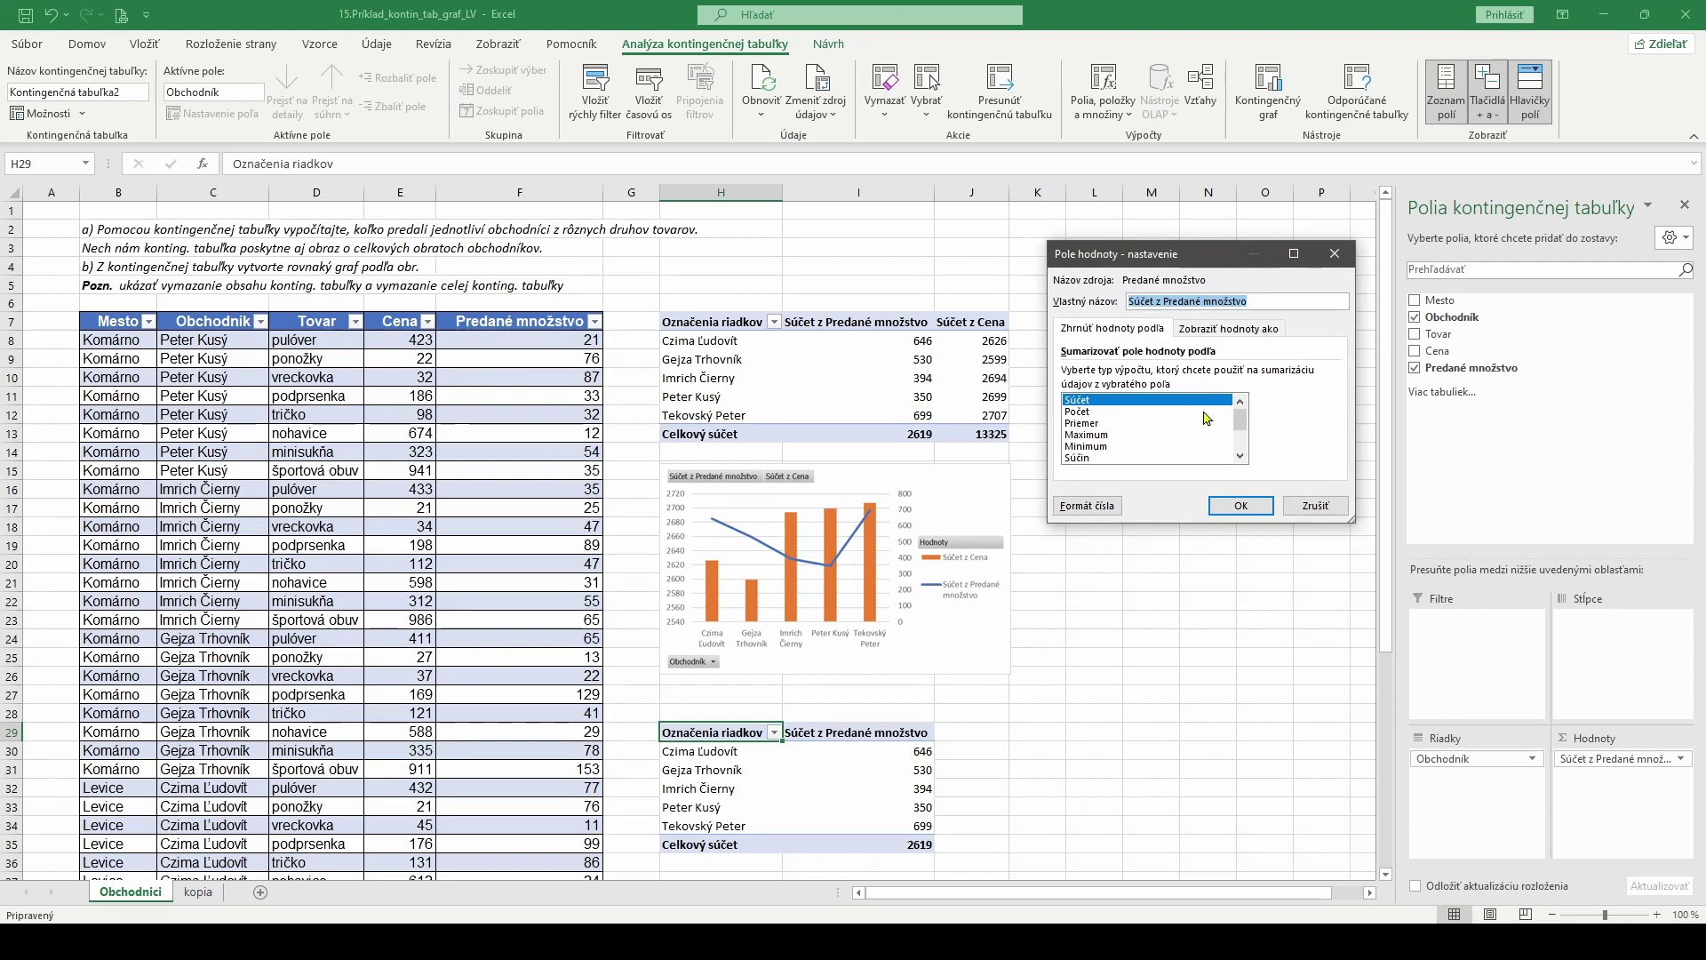
pyautogui.click(1089, 424)
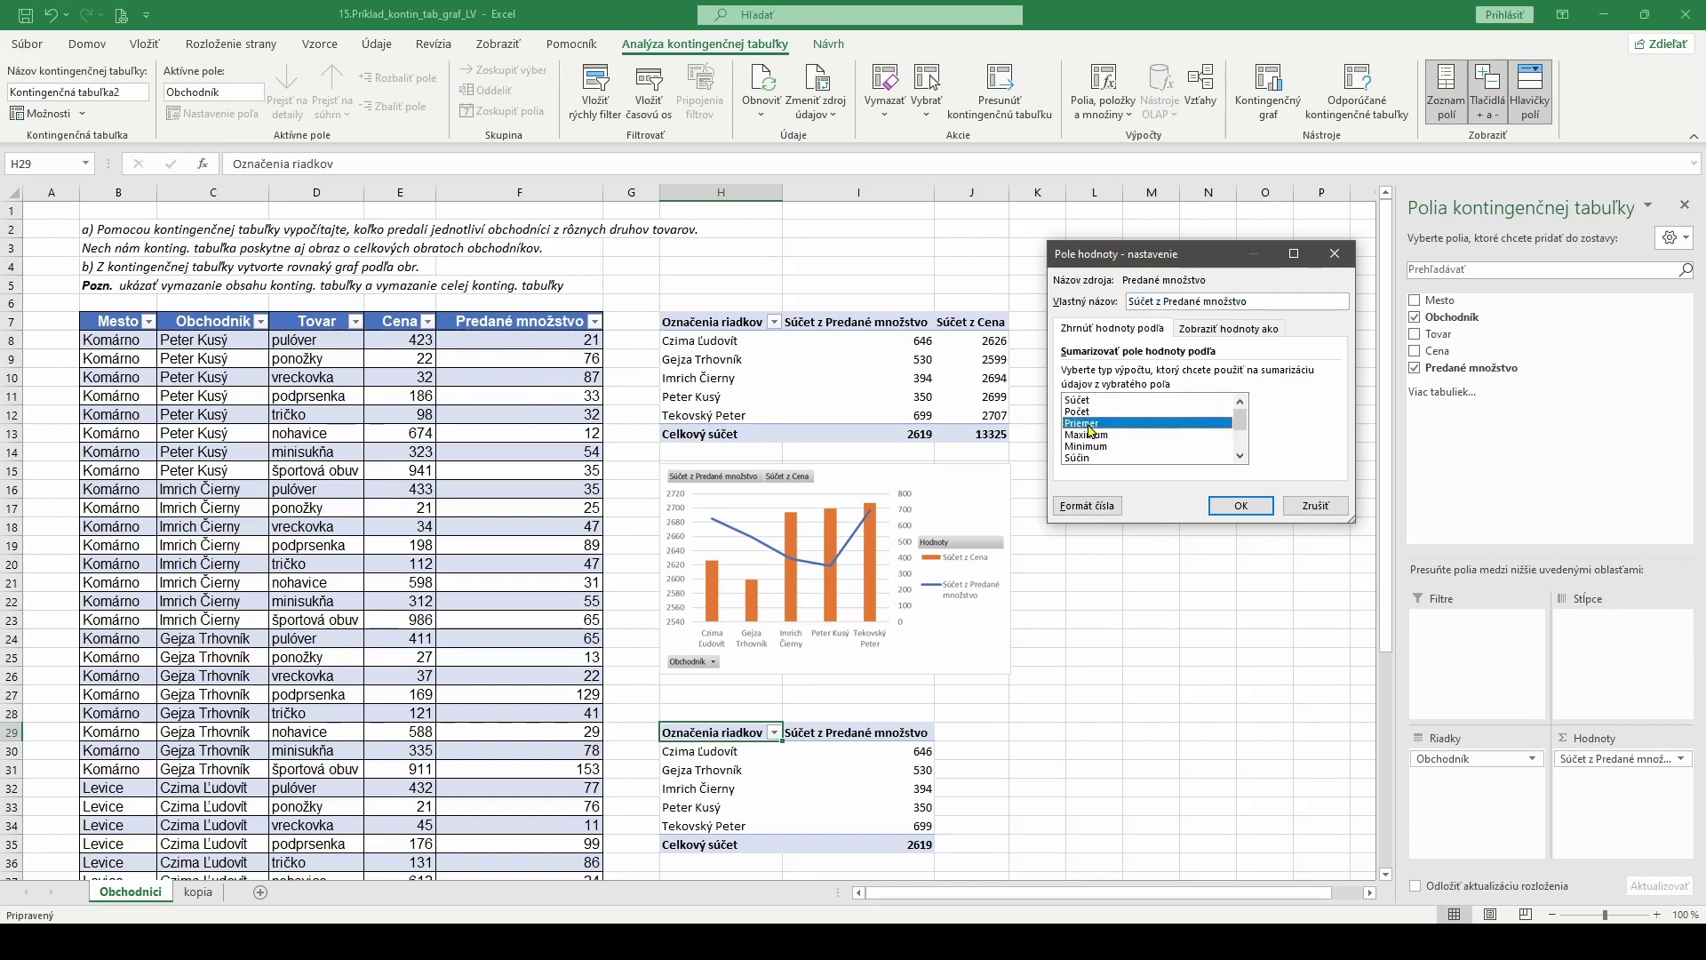
pyautogui.click(1241, 506)
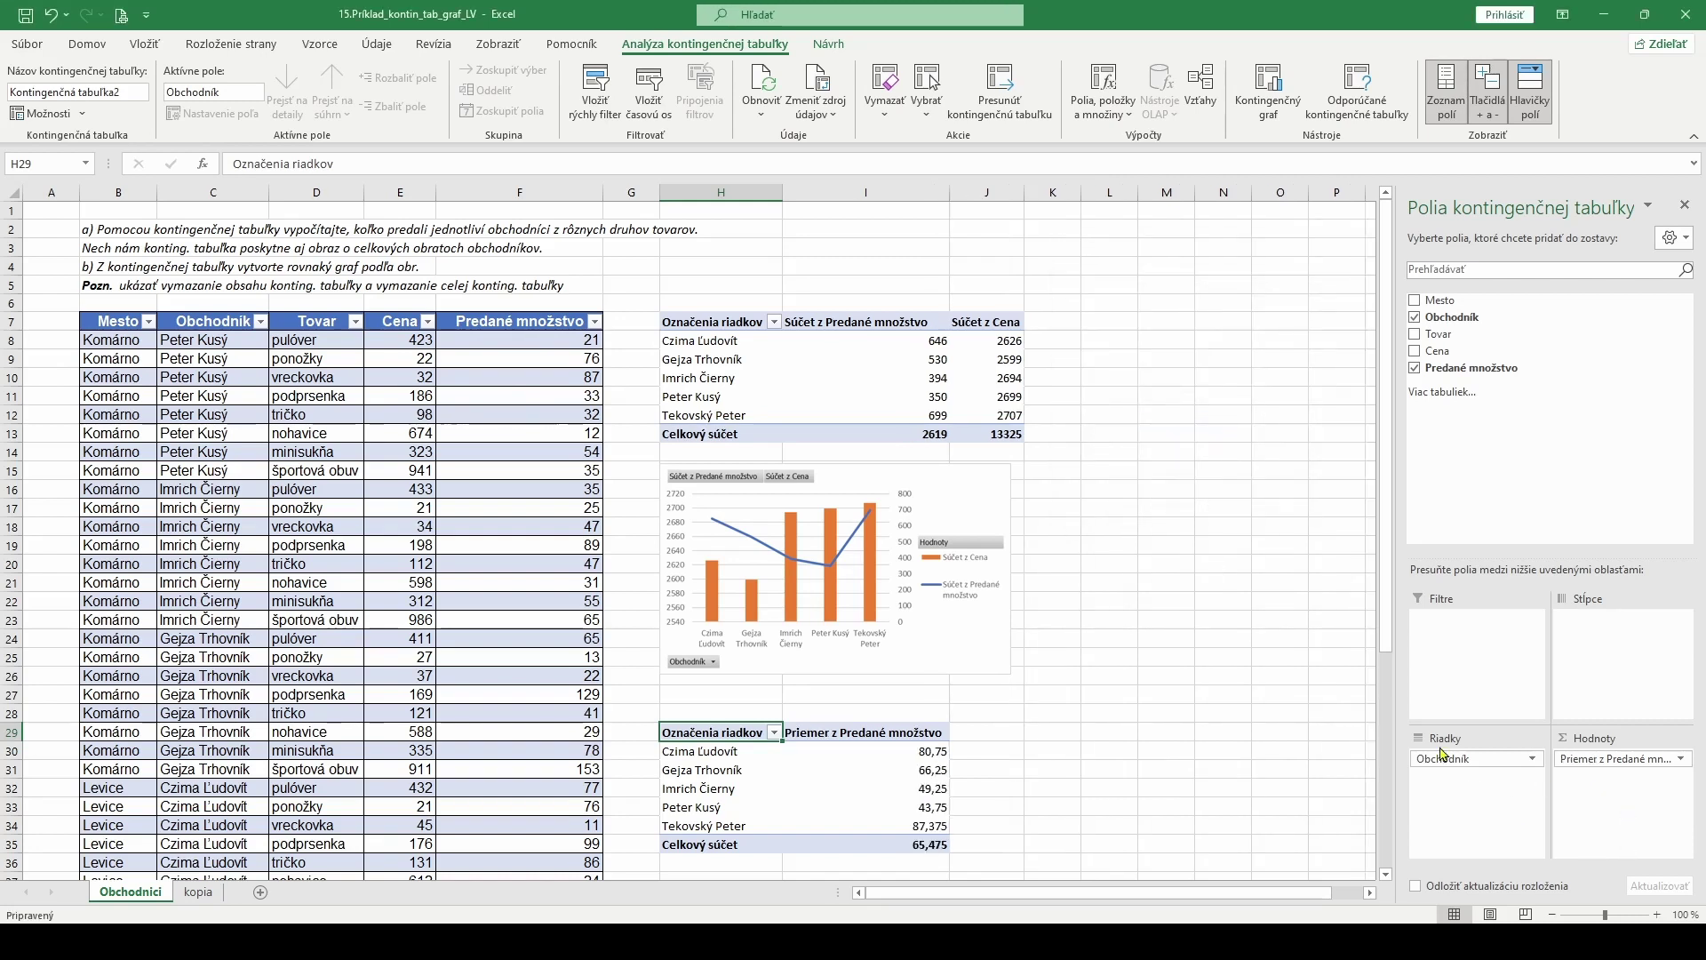
# Set the Predané množstvo value field of the pivot table at H29 back to being summarised by Súčet
pyautogui.click(1681, 758)
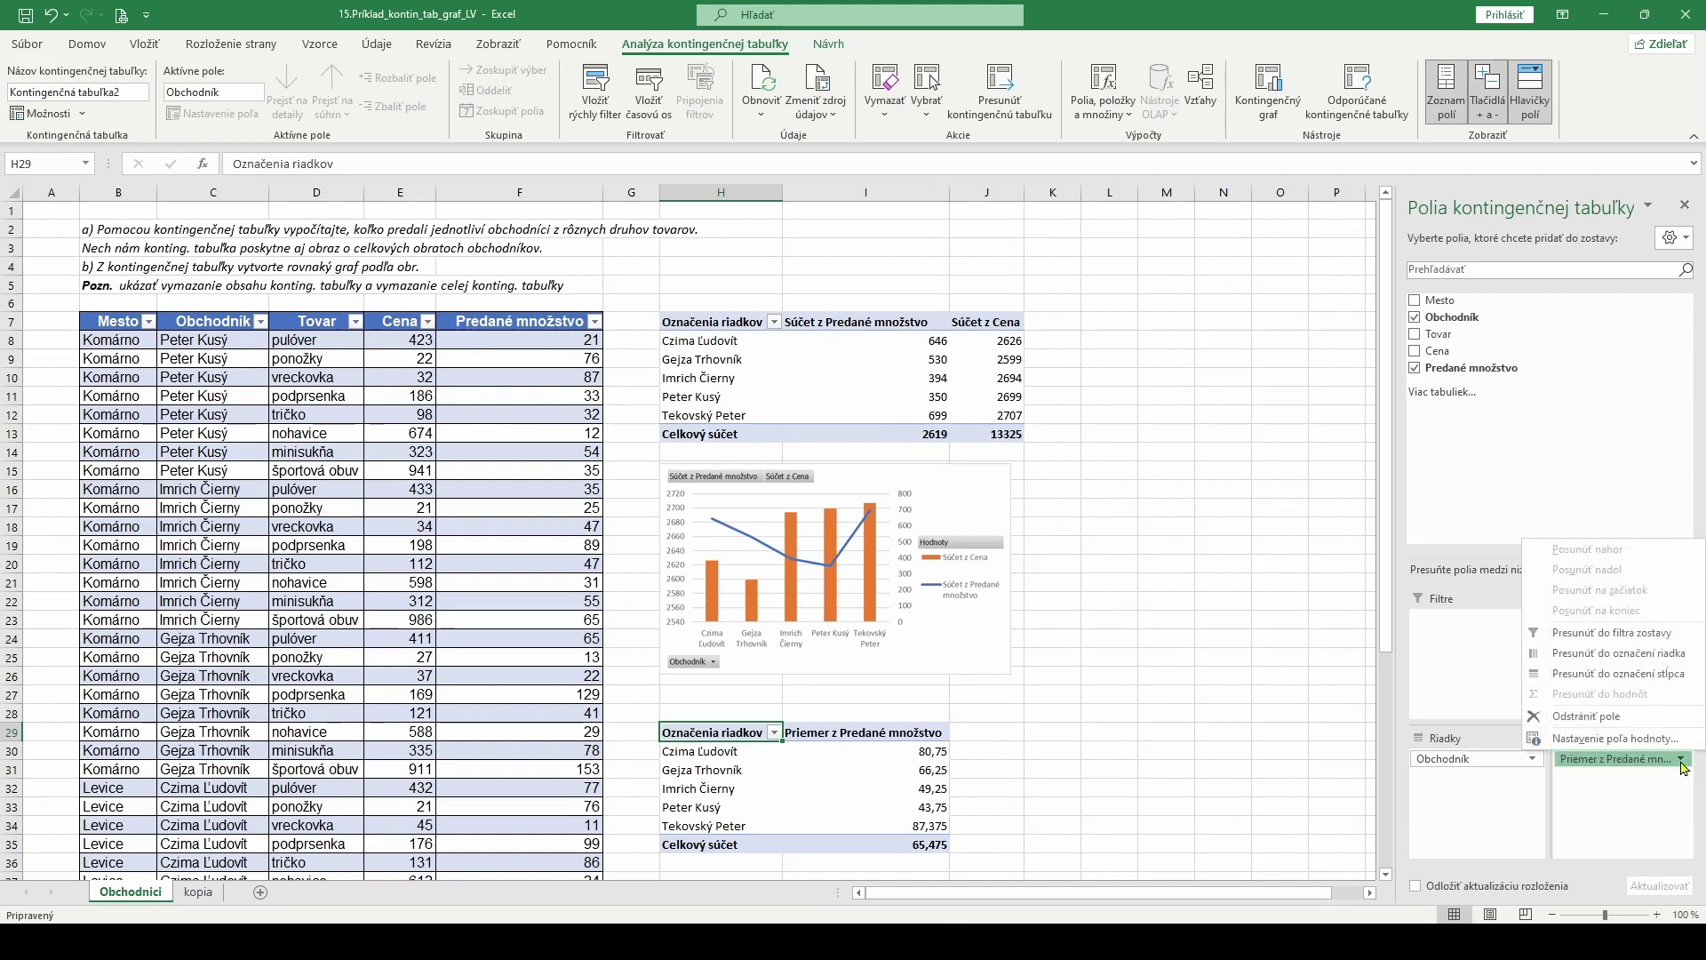
pyautogui.click(1635, 739)
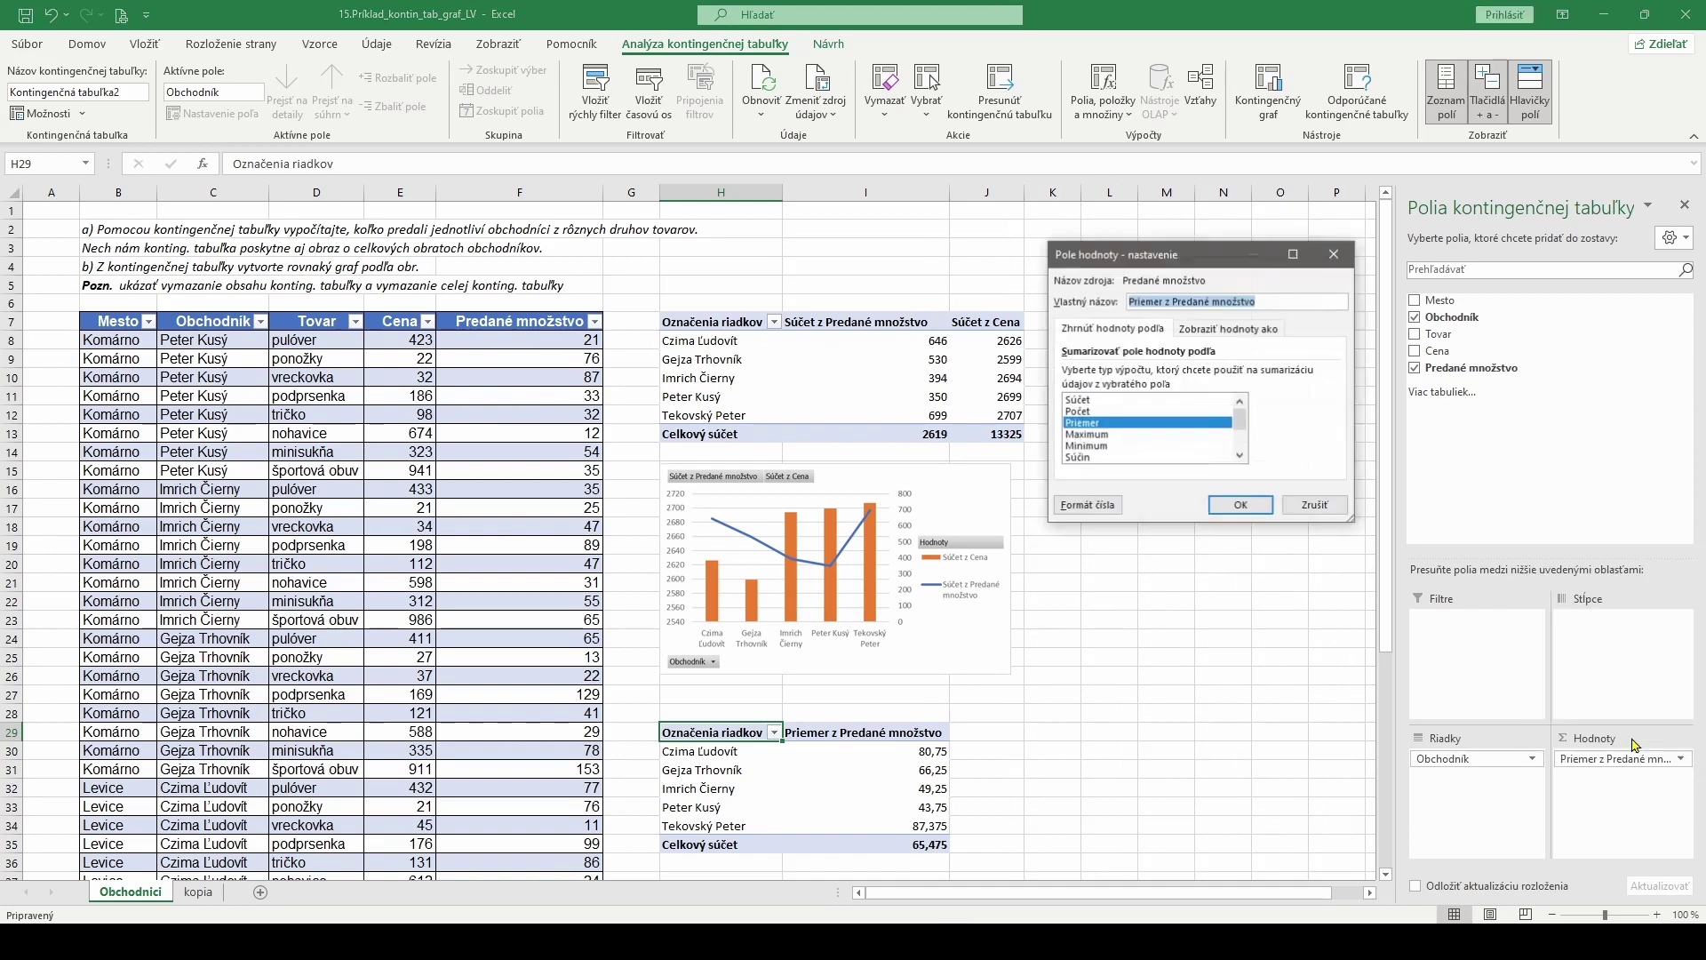
pyautogui.click(1076, 401)
pyautogui.click(1240, 506)
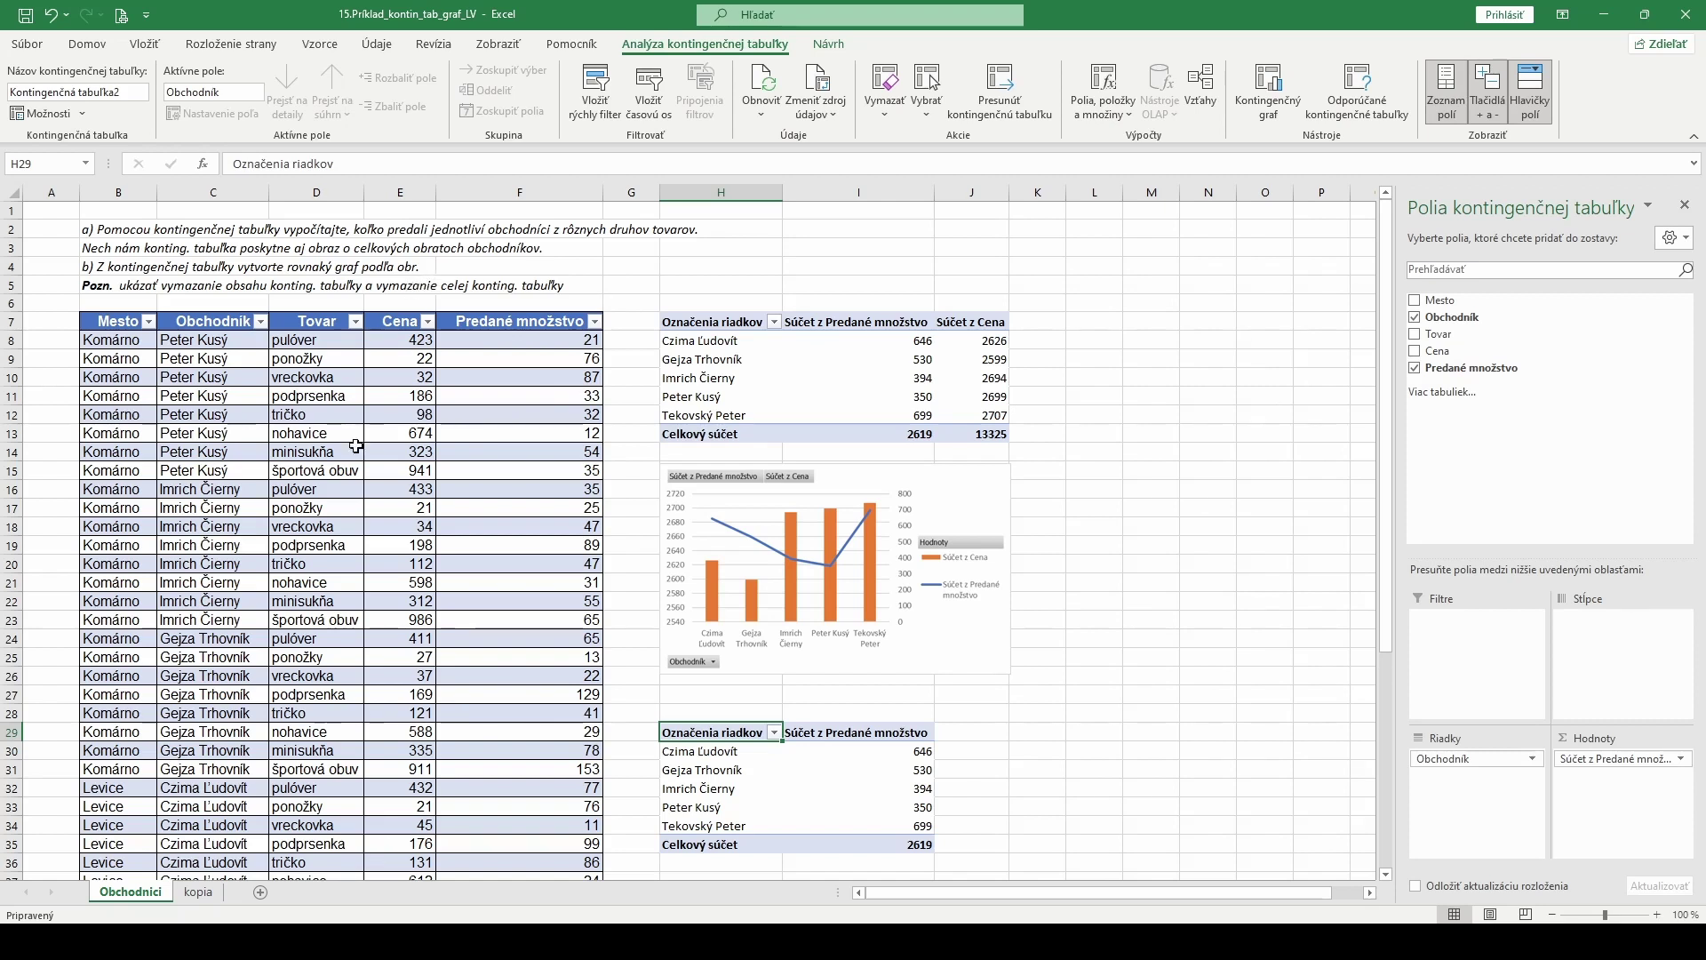
# Add Cena as the second summed value field of the pivot table at H29
pyautogui.click(1416, 352)
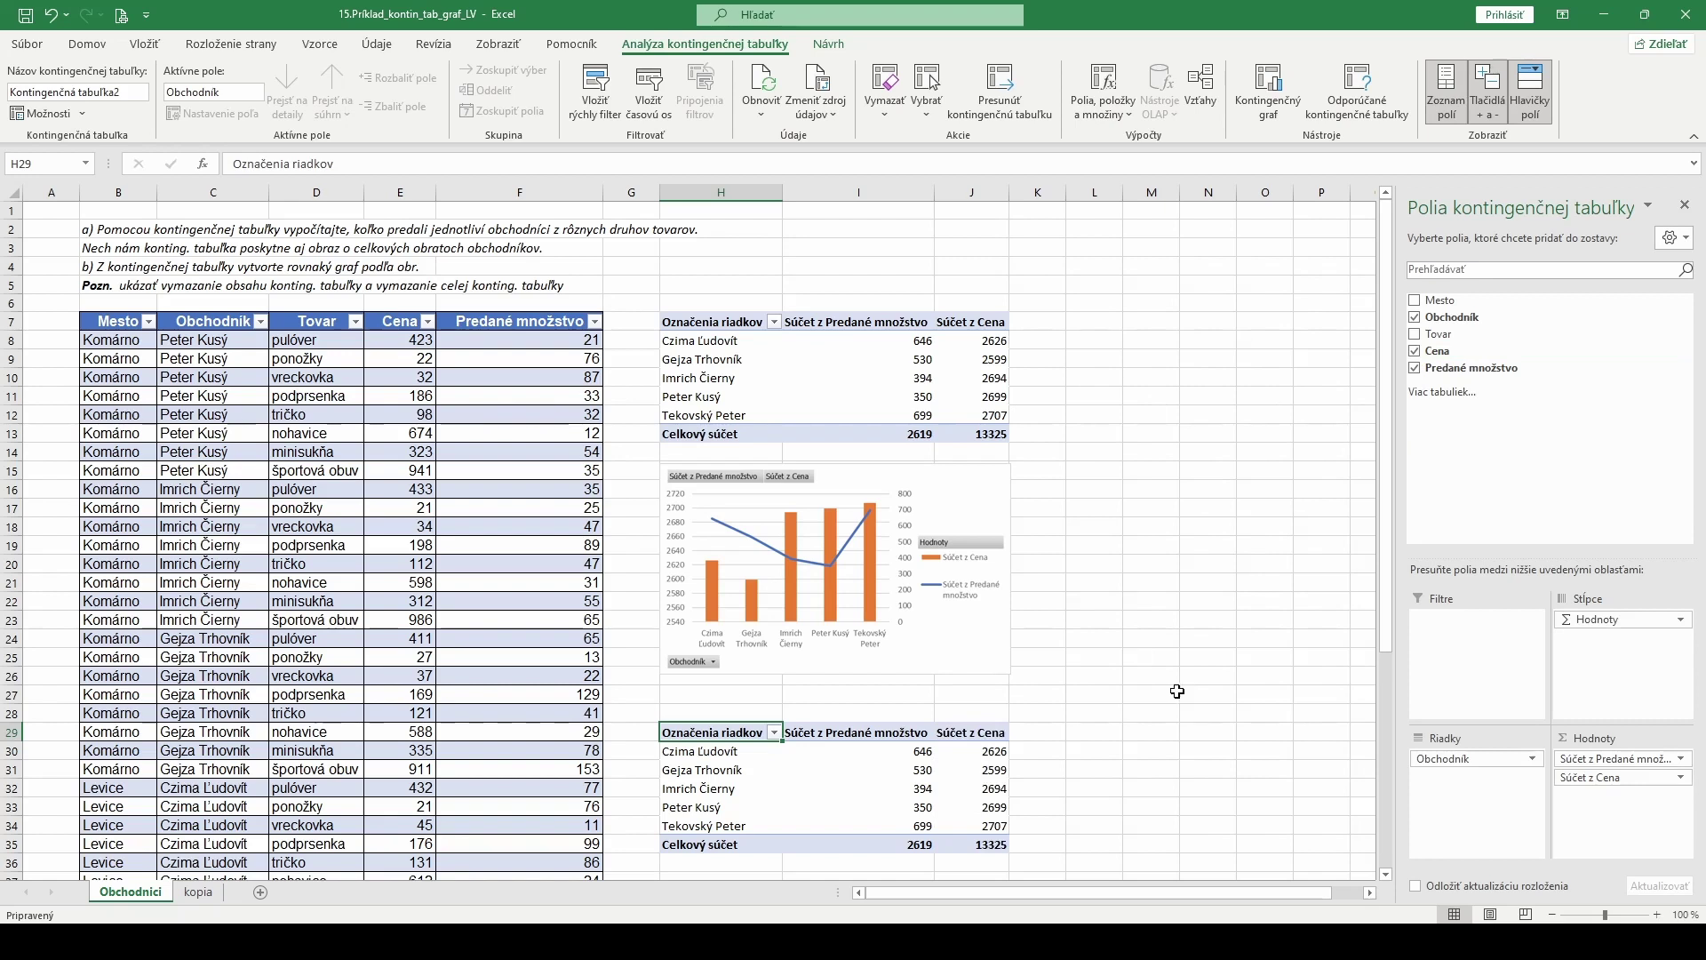
pyautogui.scroll(-1, 1177, 691)
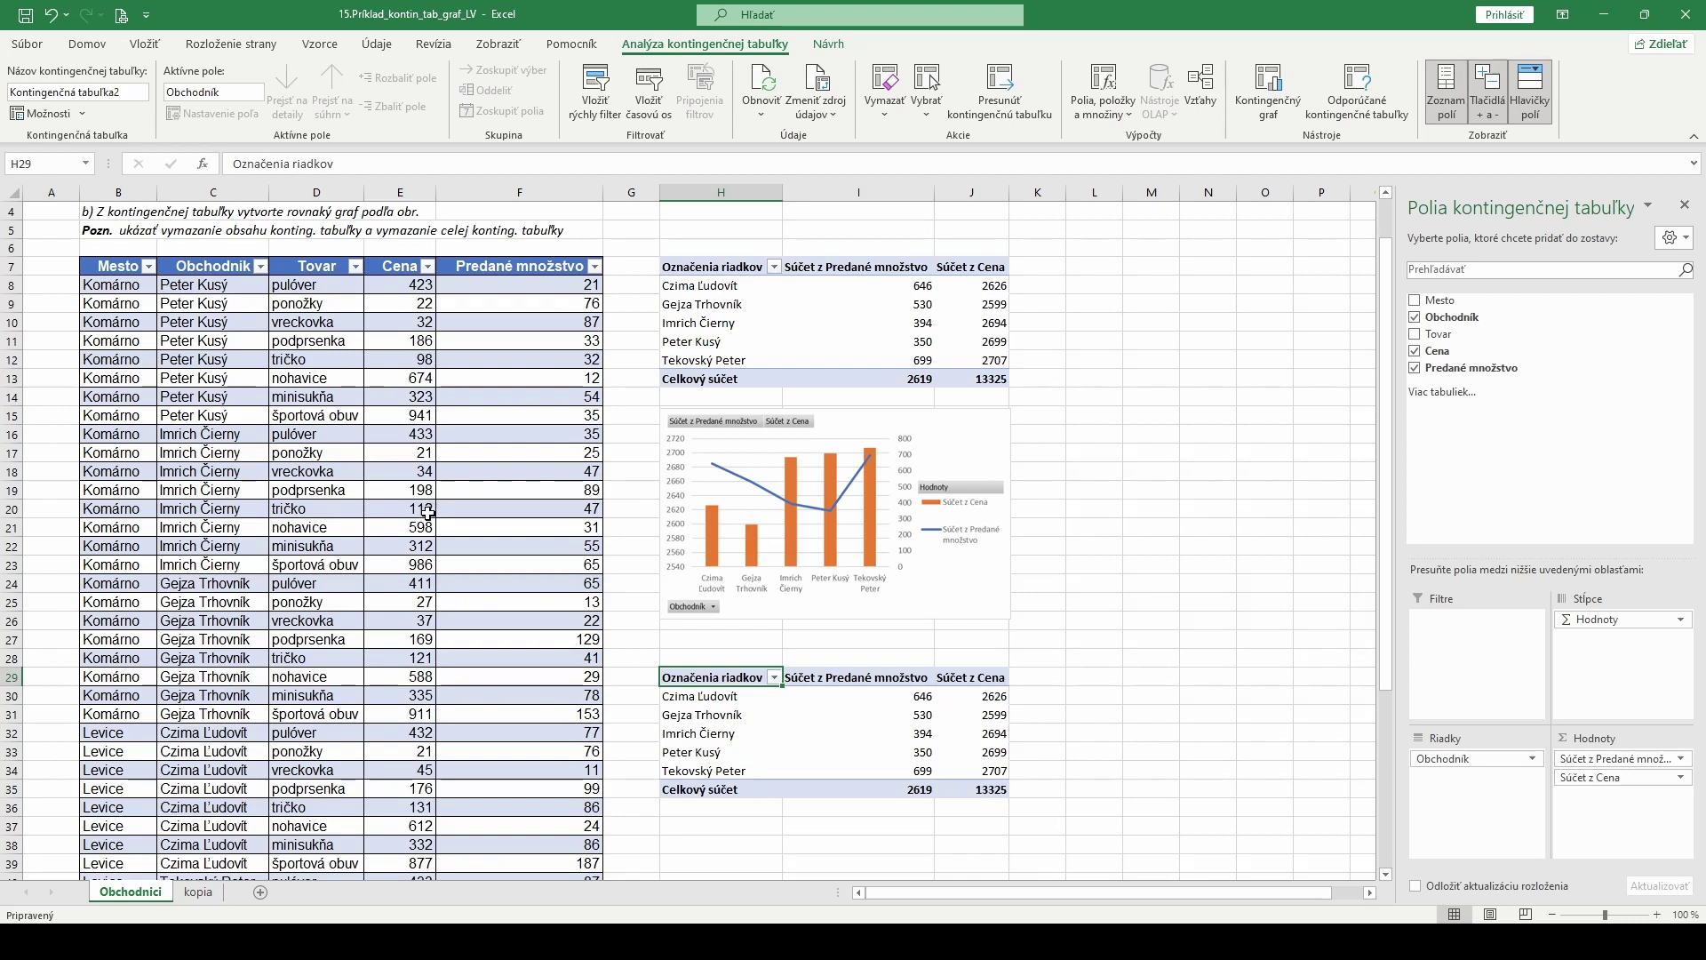
pyautogui.scroll(1, 227, 281)
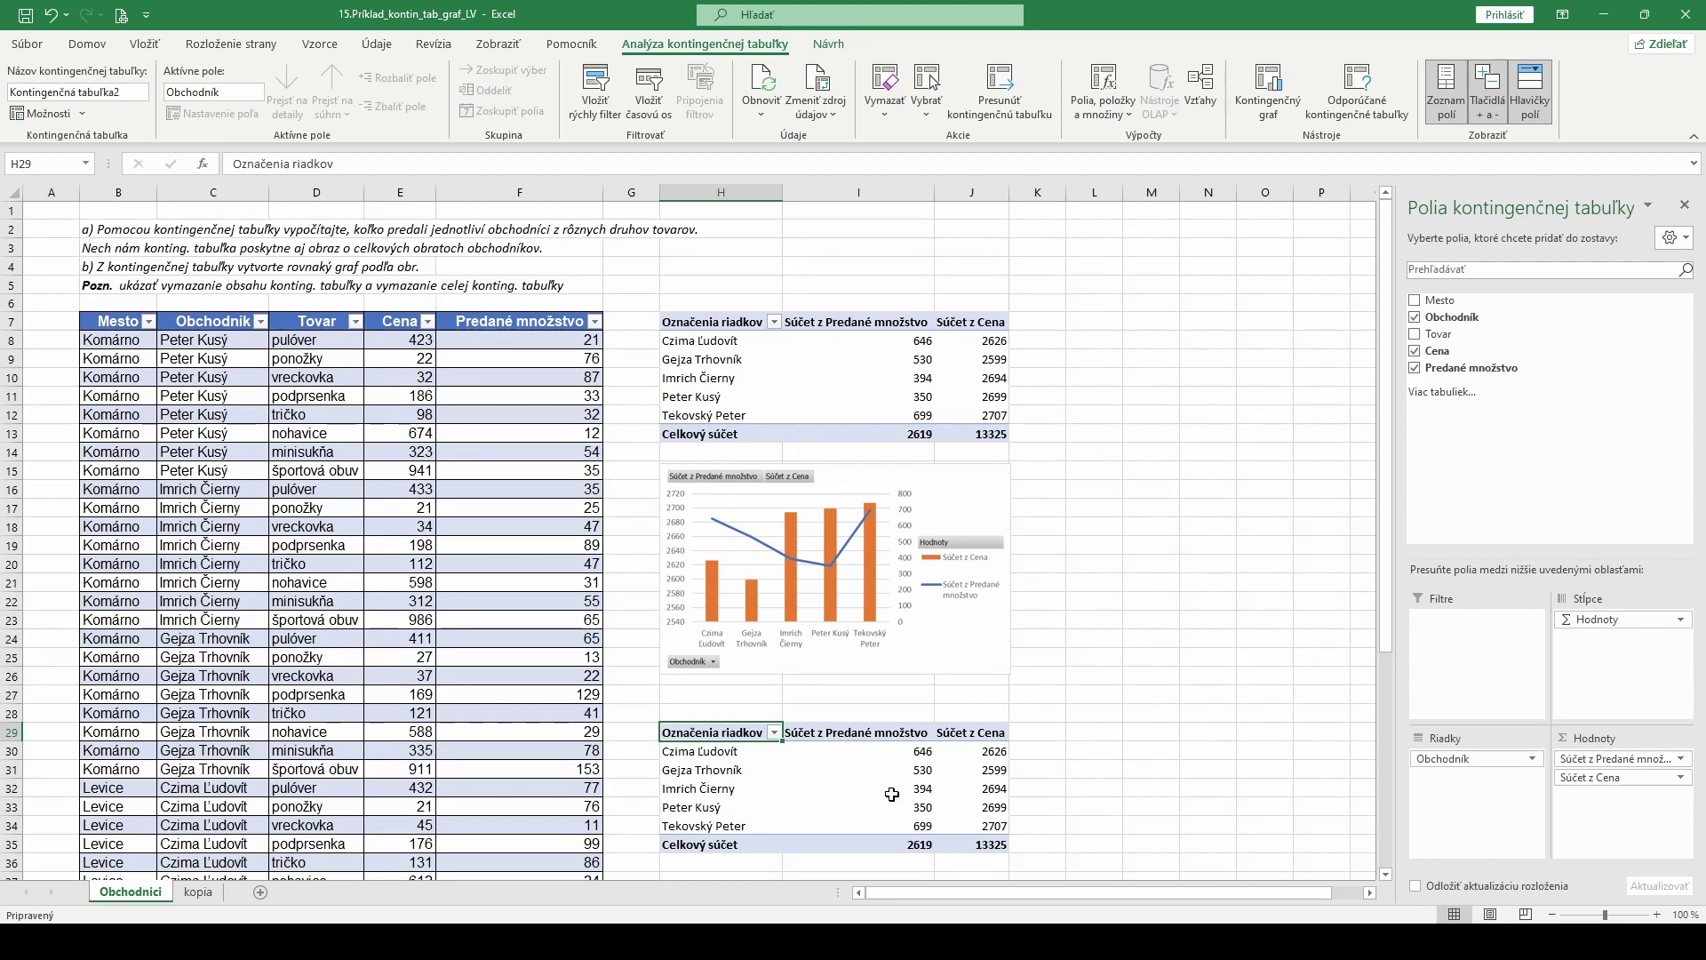
# Start inserting a chart from the new pivot table and choose the combination type (Kombinovaný)
pyautogui.moveTo(871, 794)
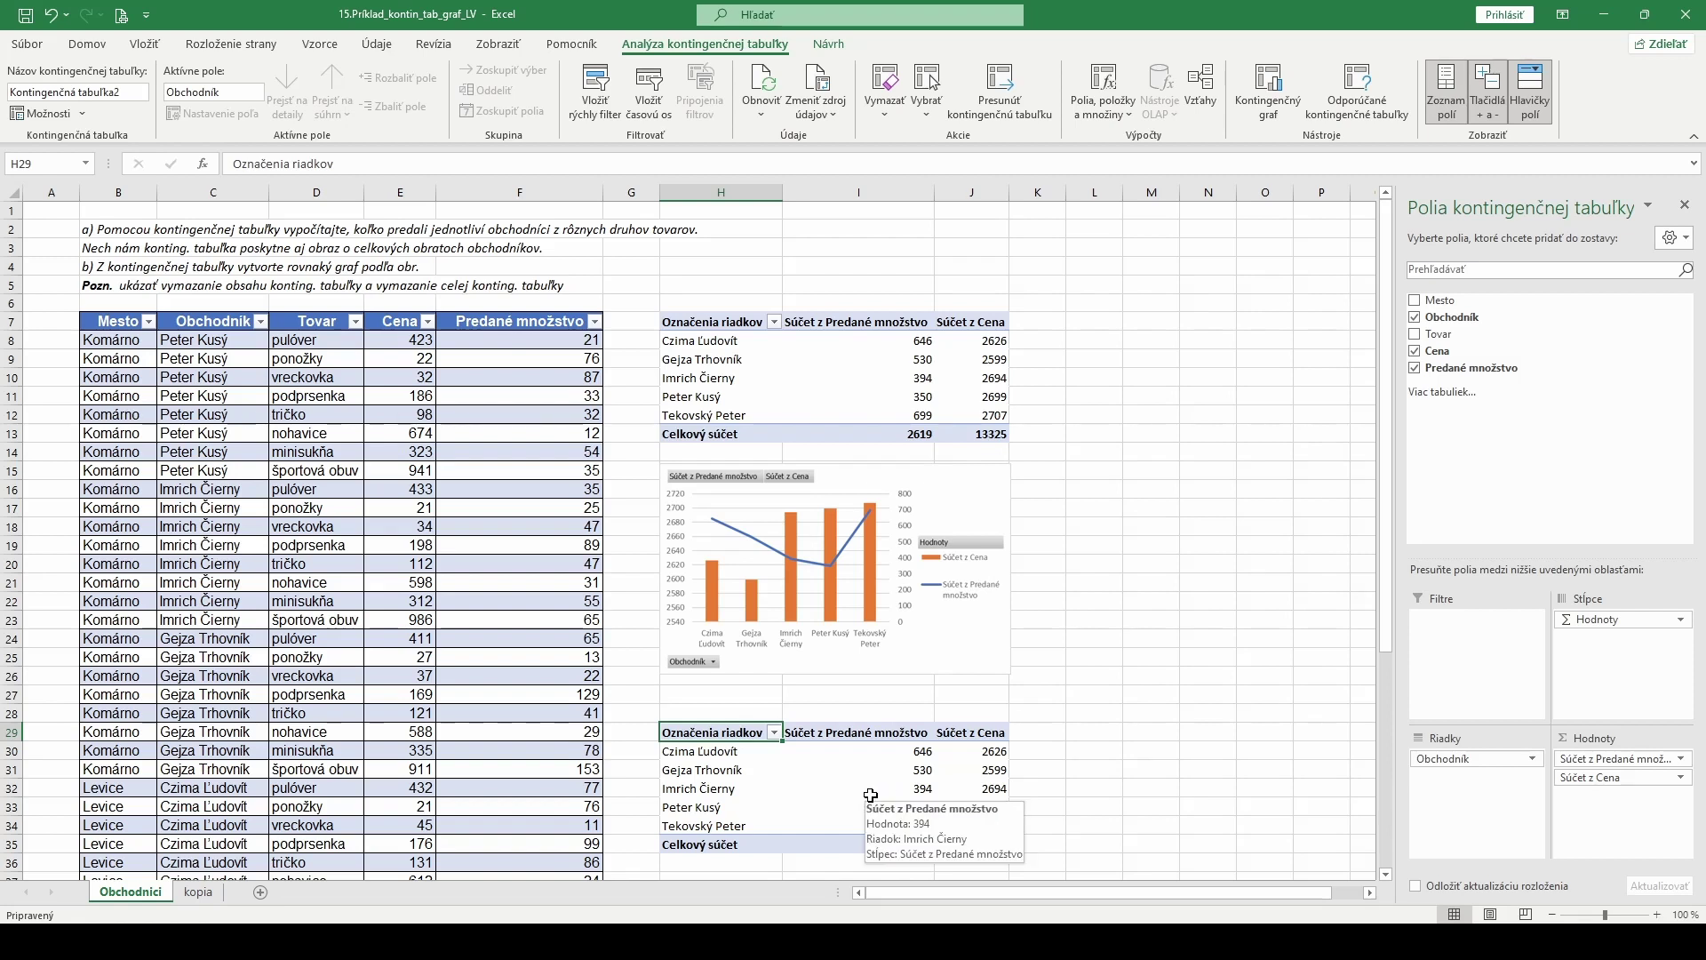
pyautogui.click(871, 794)
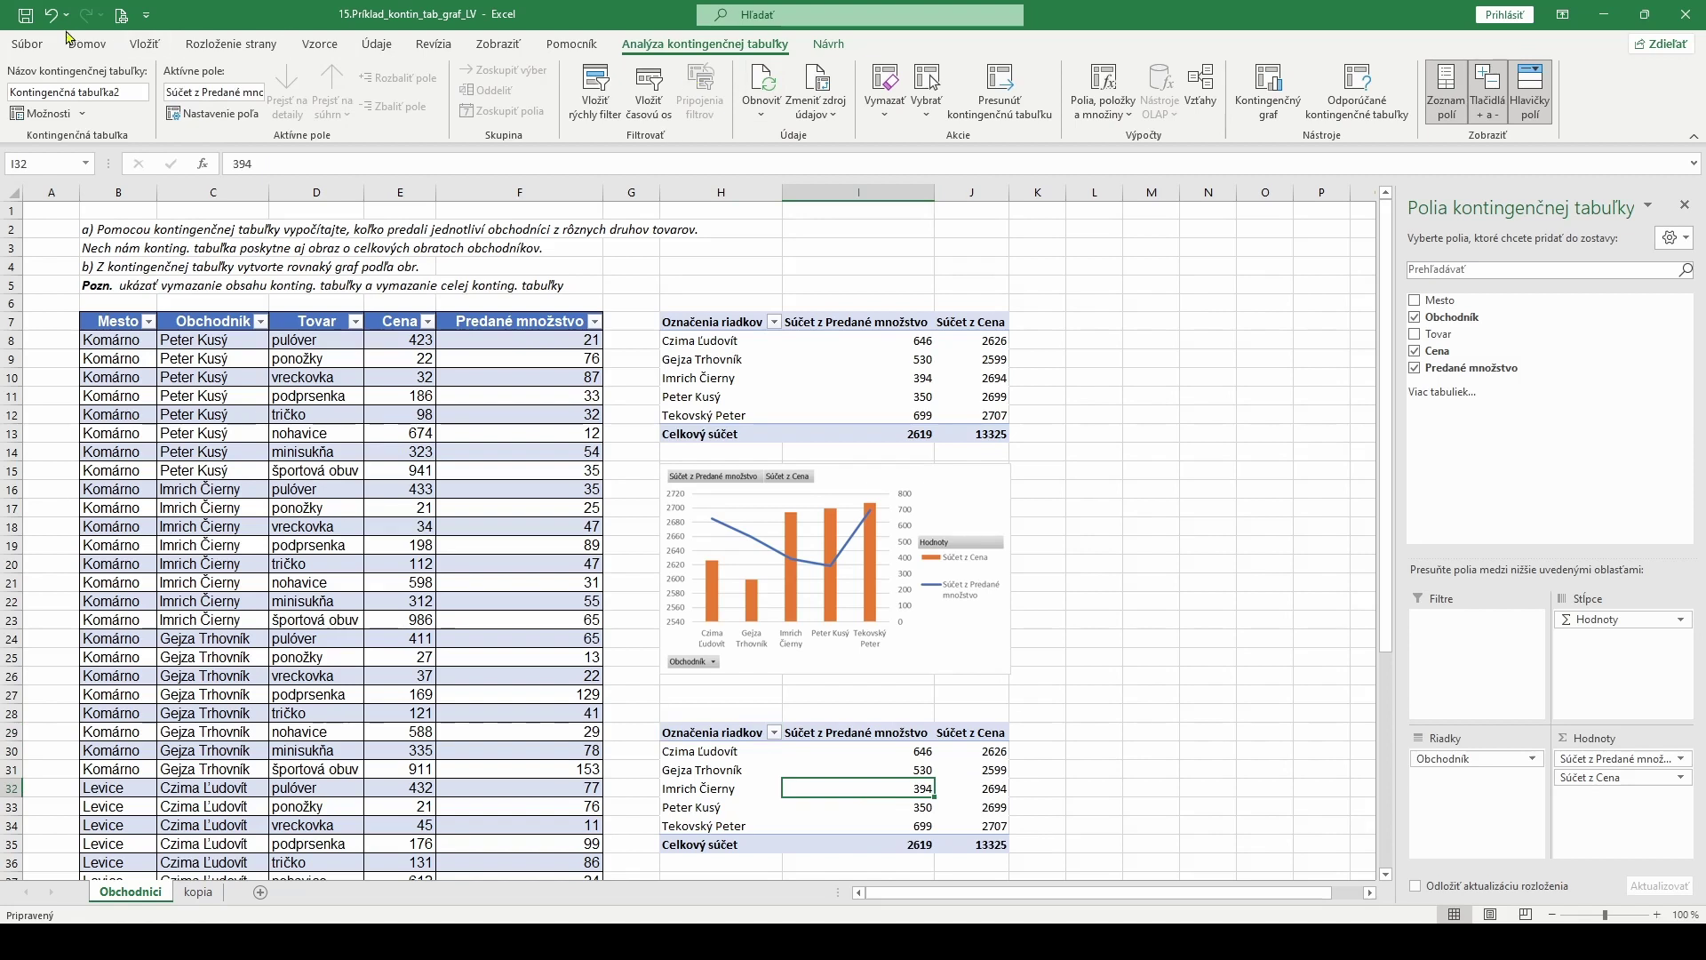
pyautogui.click(89, 49)
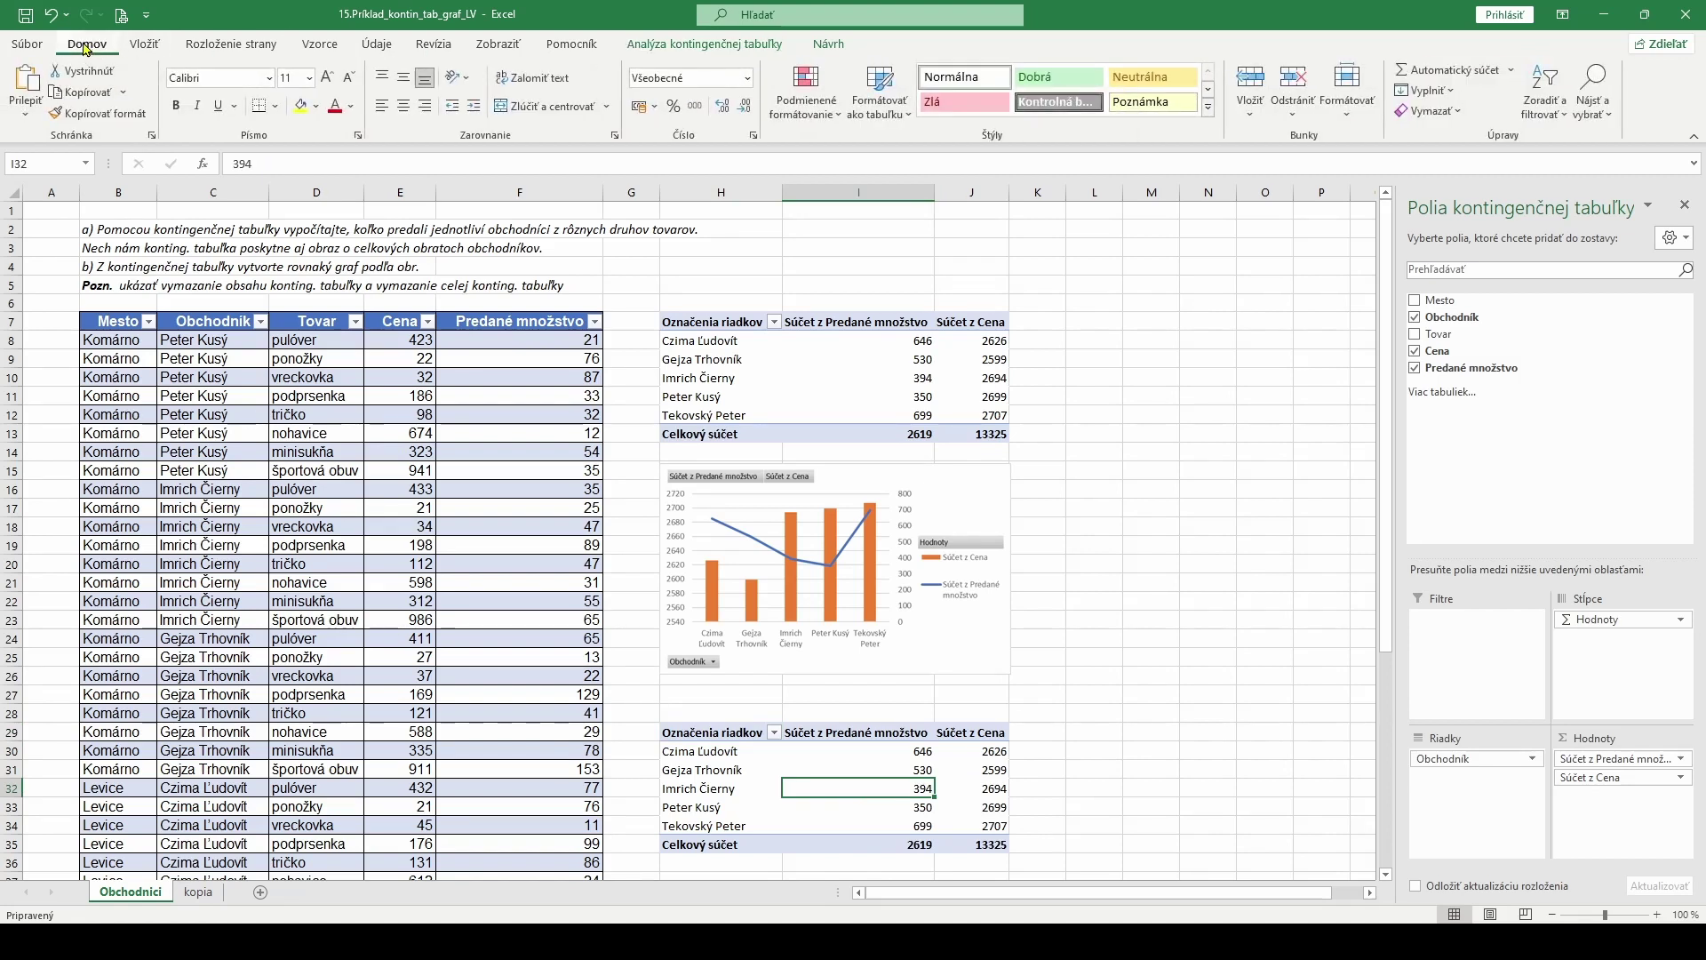
pyautogui.click(147, 45)
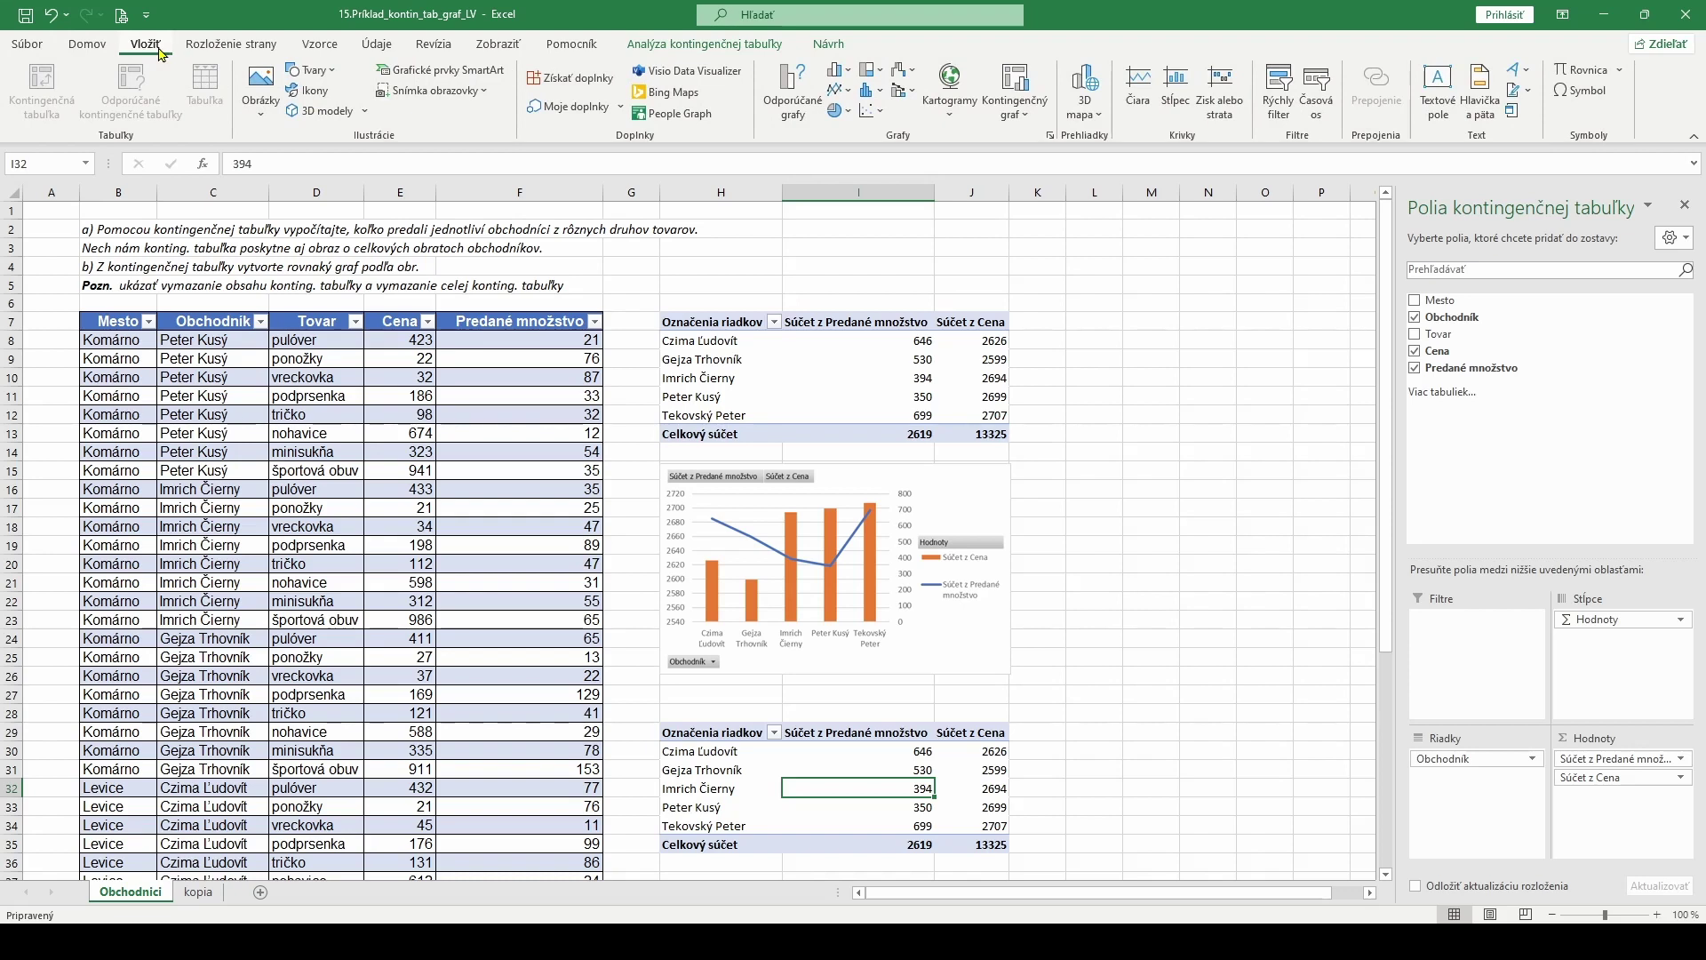
pyautogui.click(794, 113)
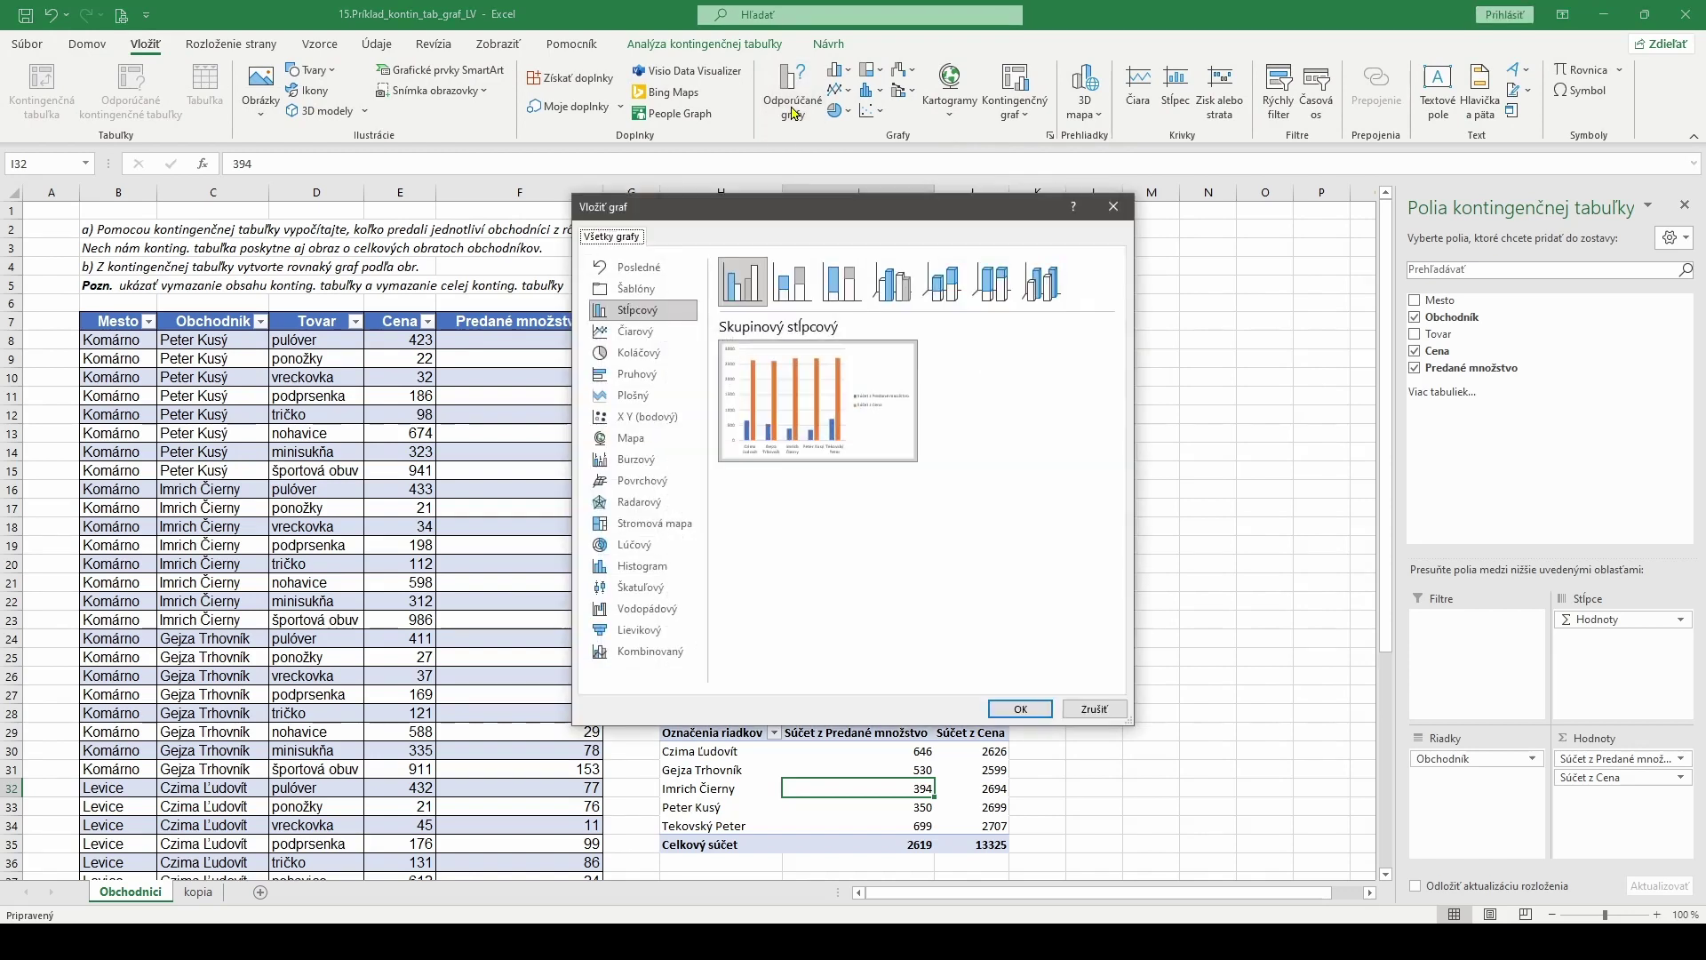
pyautogui.click(667, 656)
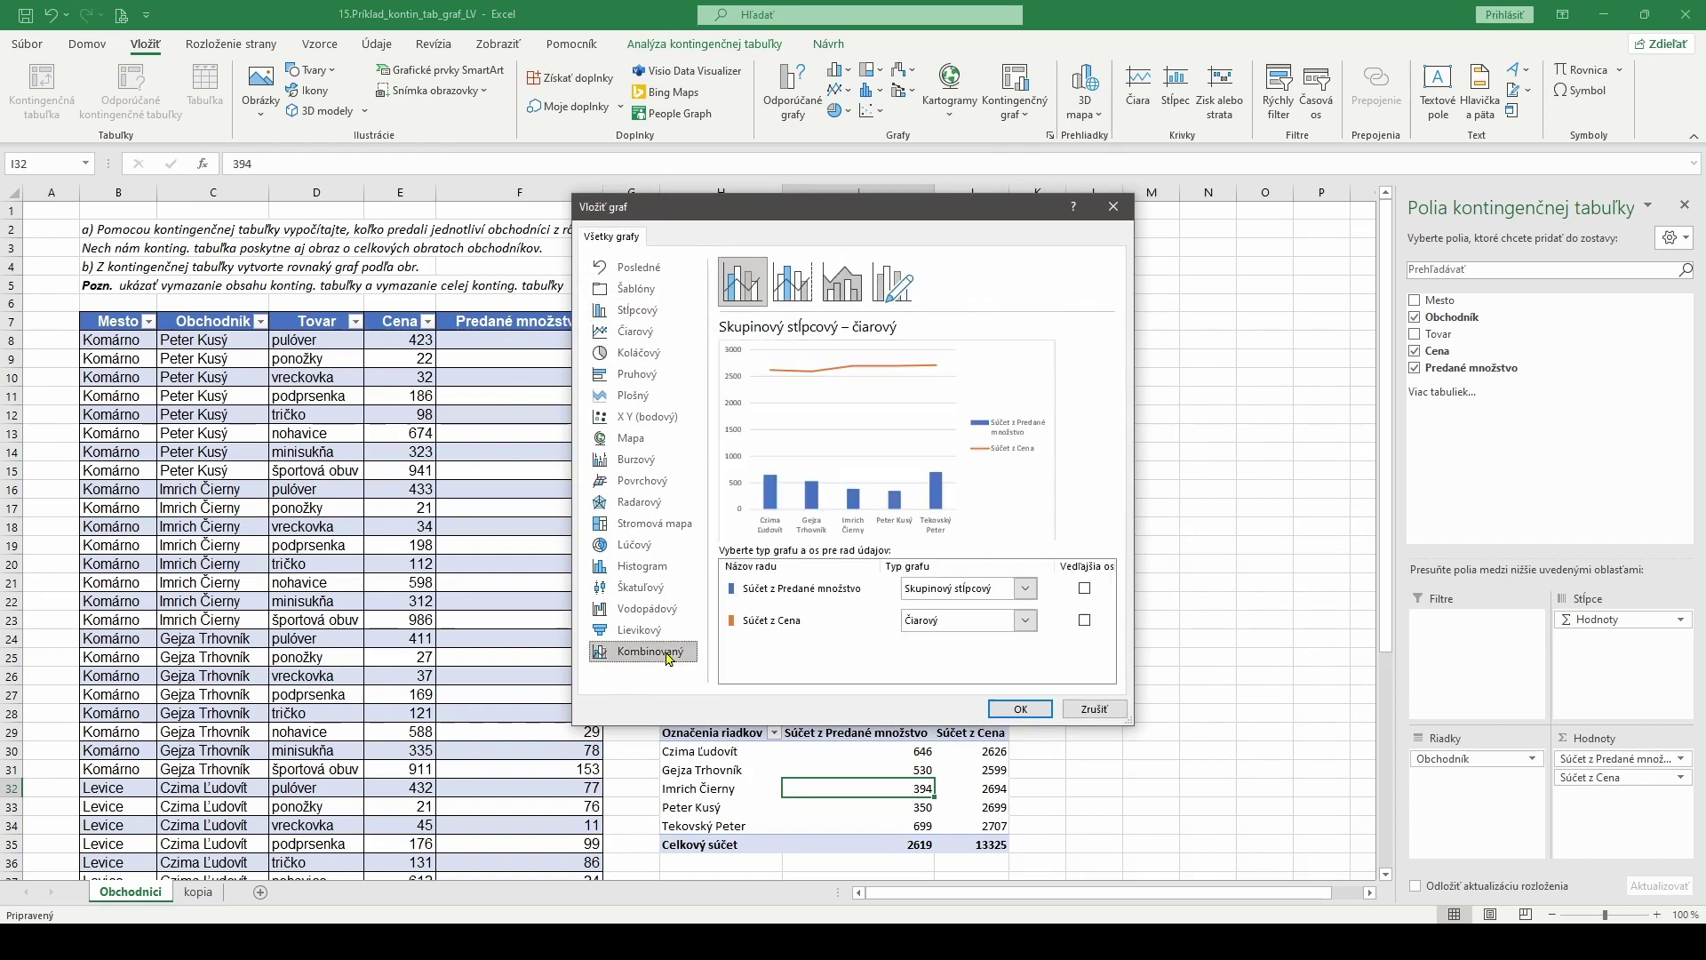
# Insert the combination chart with Súčet z Cena as clustered columns and Súčet z Predané množstvo as a line on the secondary axis
pyautogui.moveTo(953, 216); pyautogui.dragTo(400, 156)
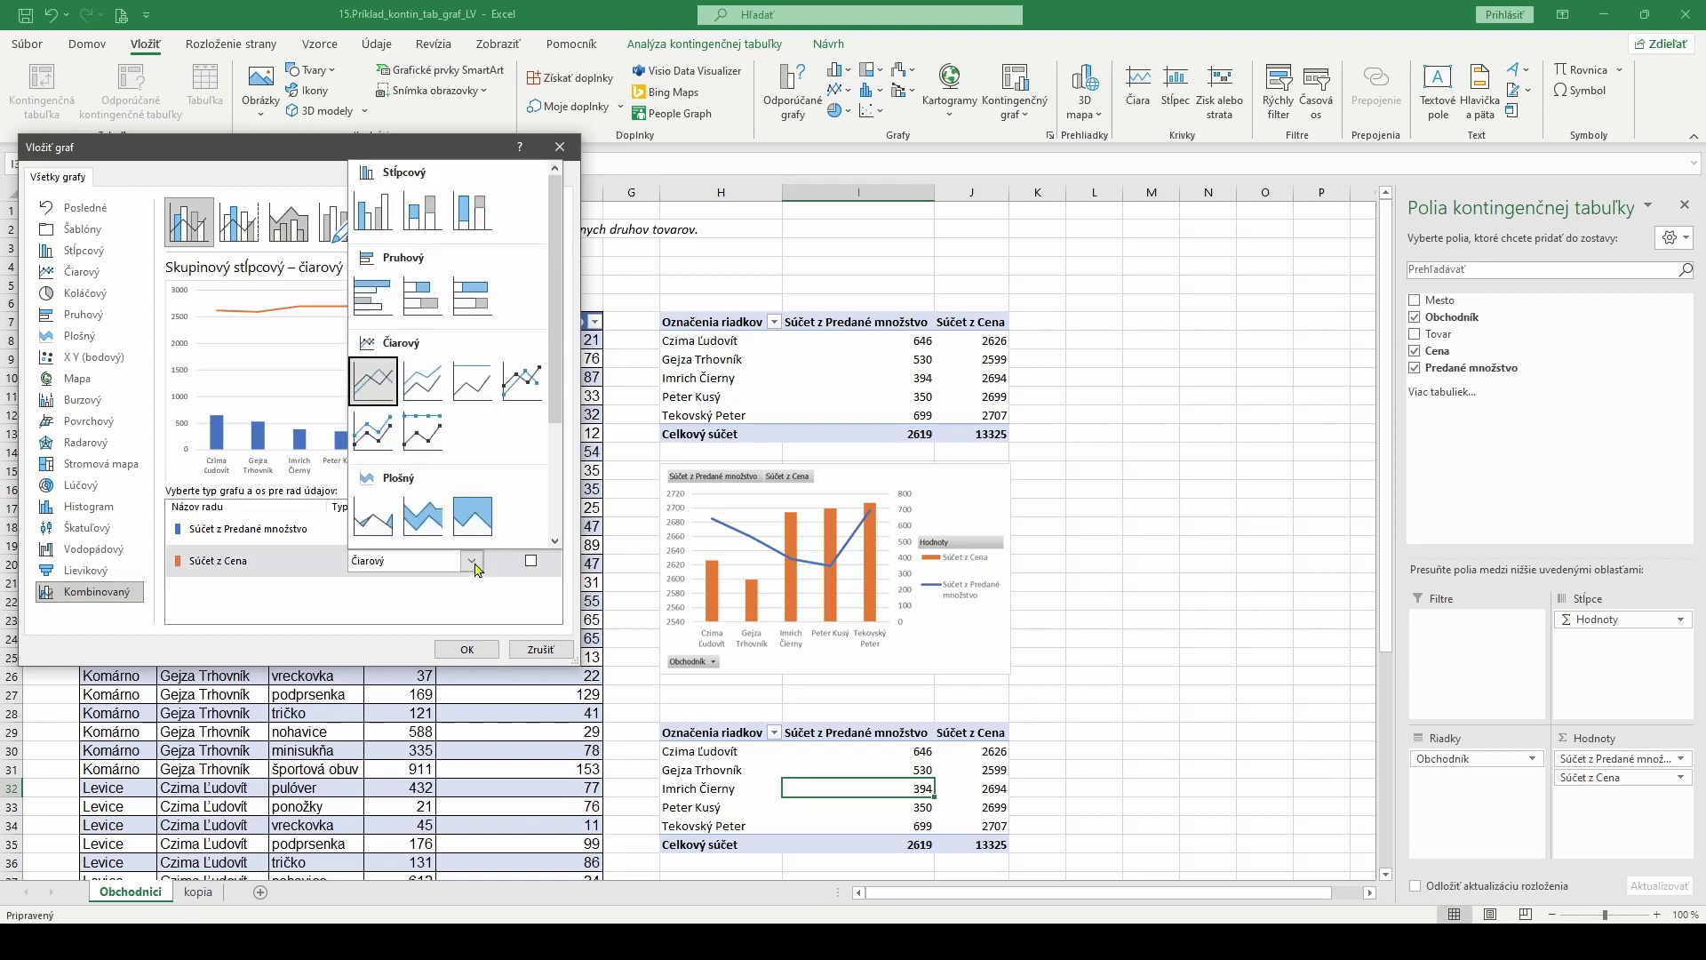
pyautogui.click(374, 224)
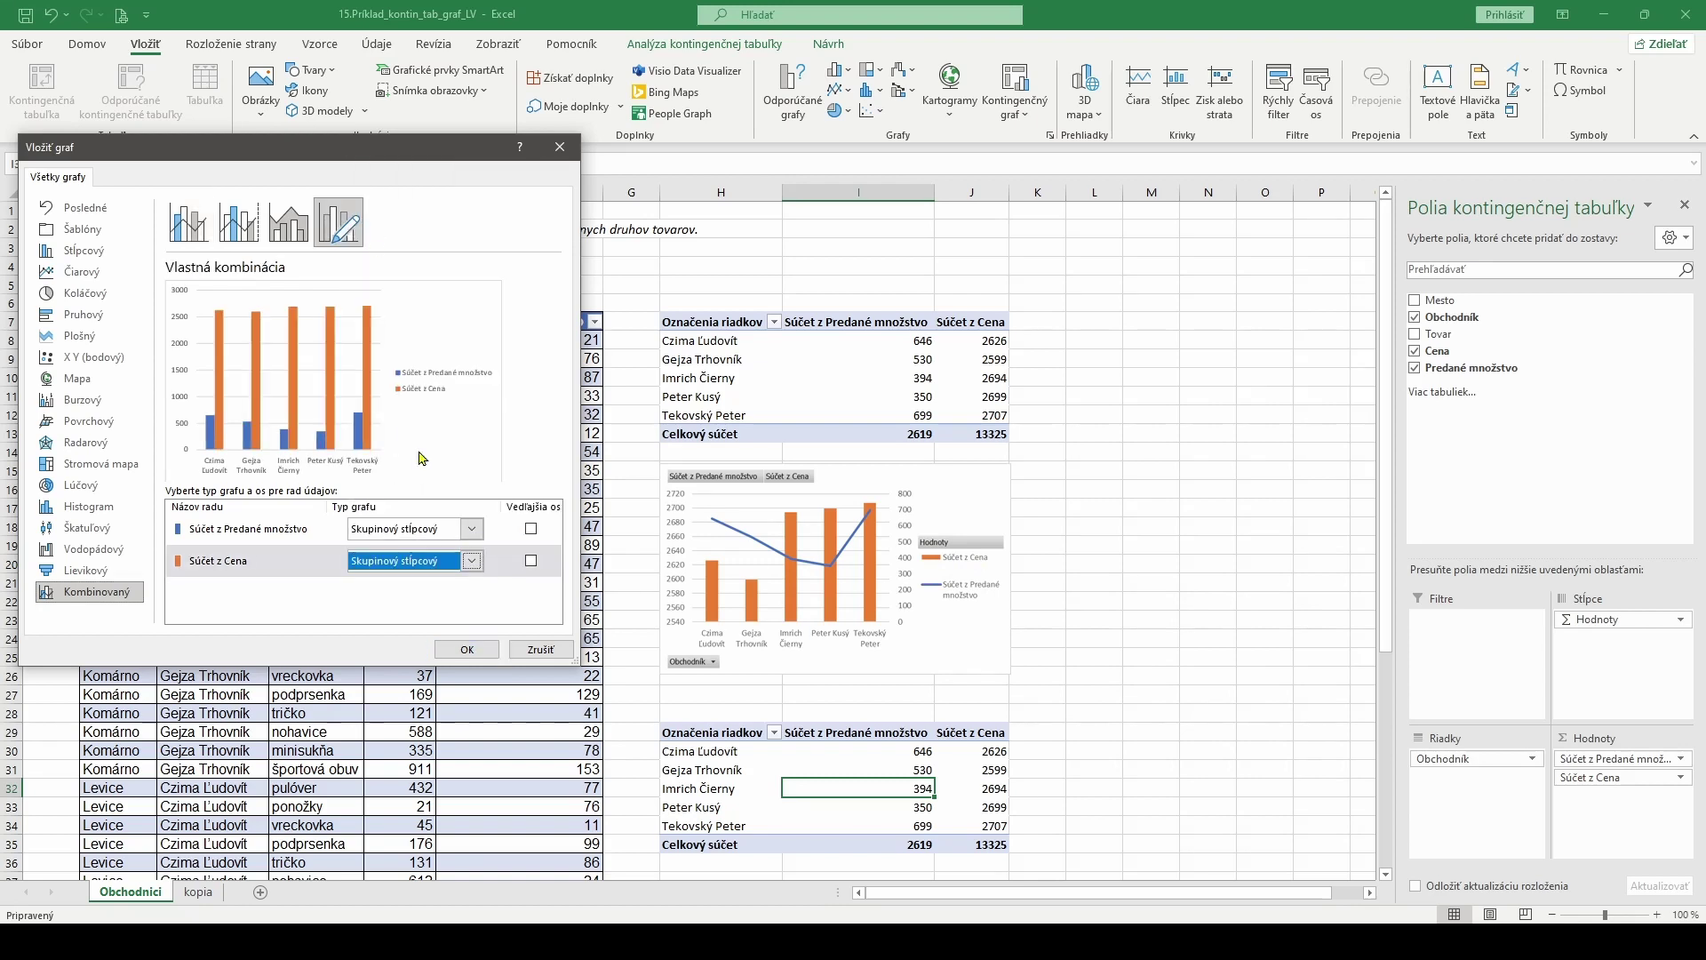
pyautogui.click(471, 529)
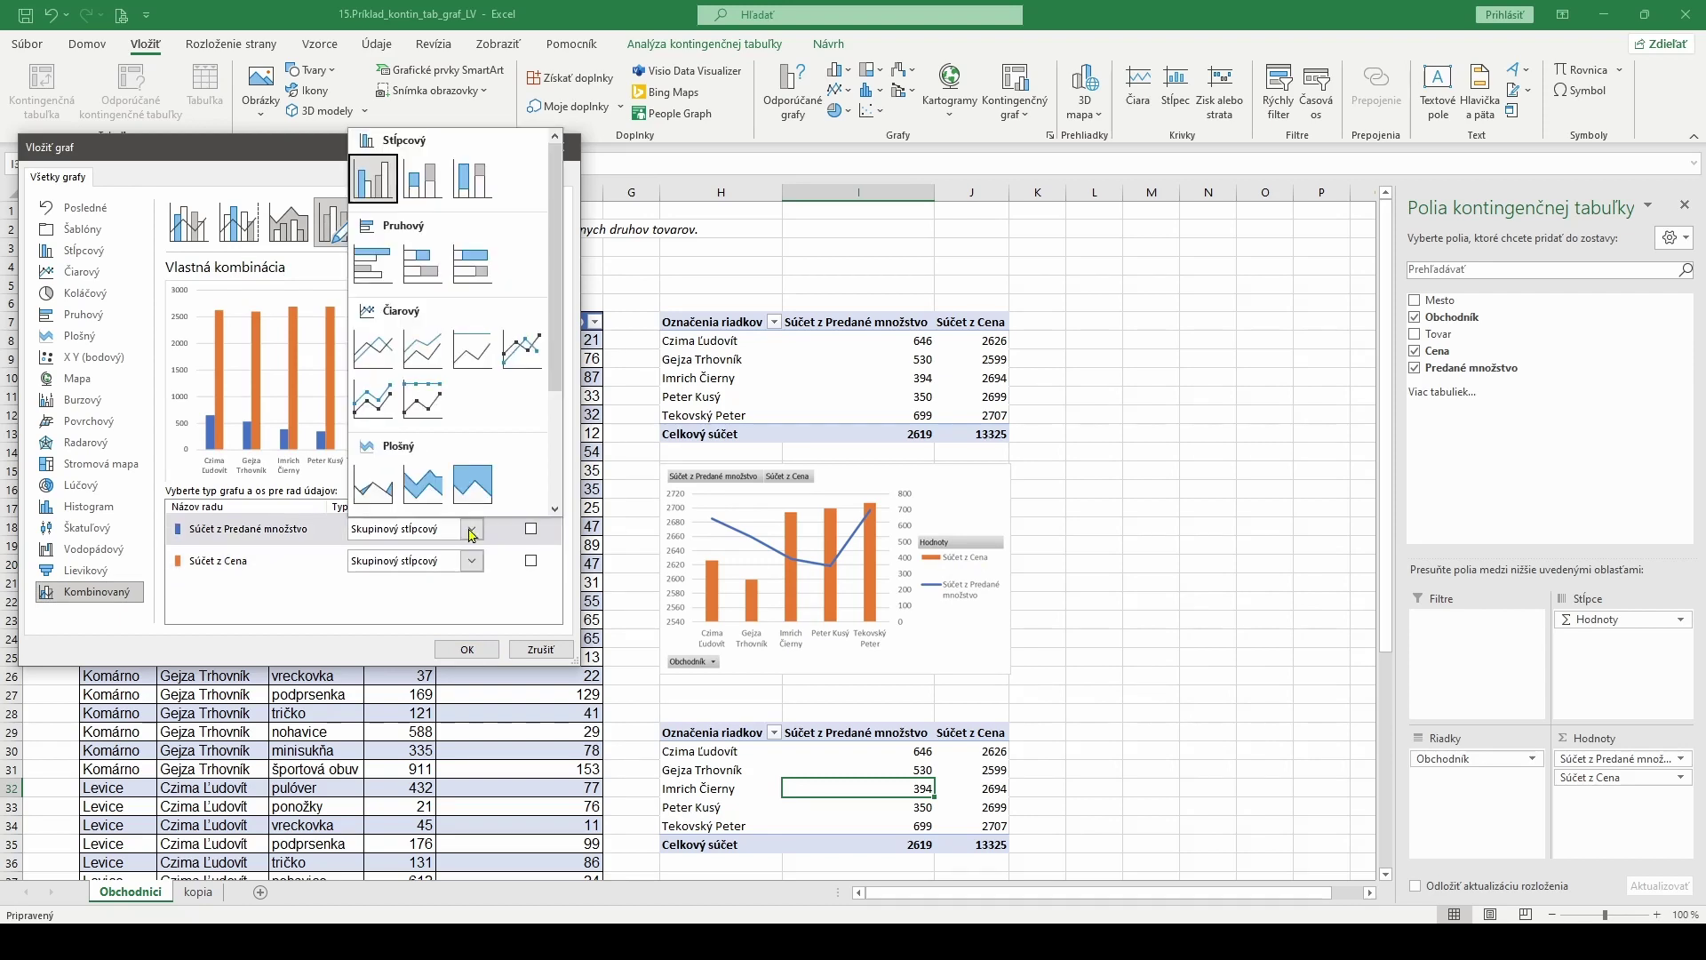
pyautogui.click(374, 350)
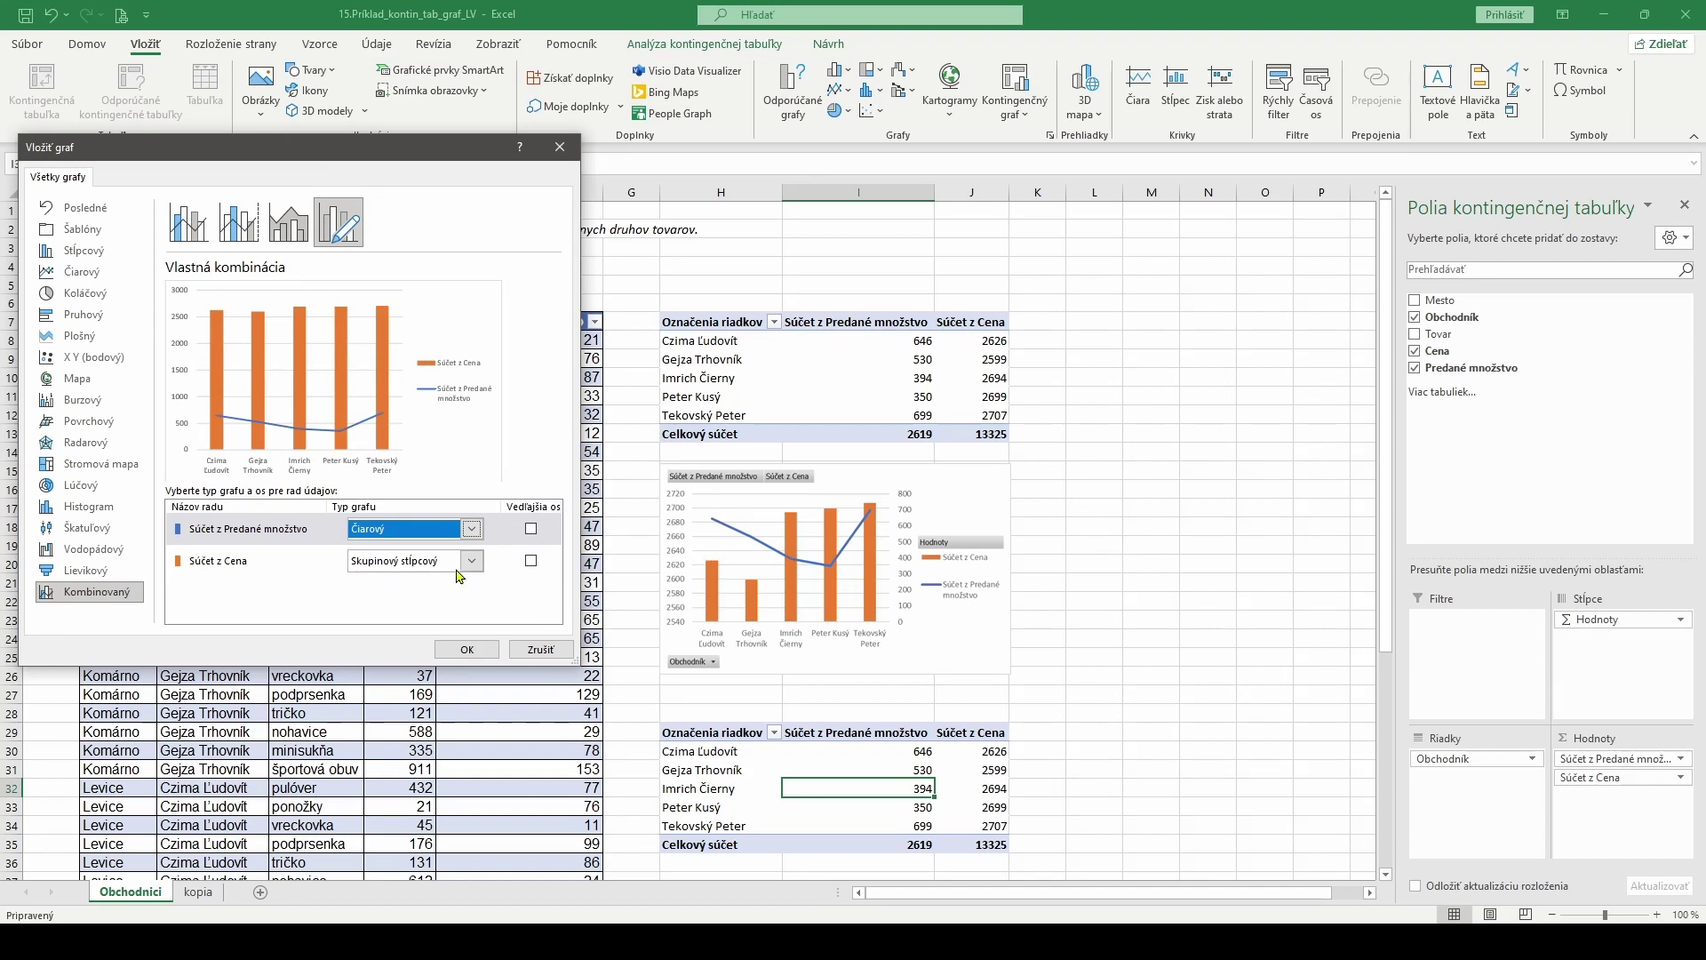
pyautogui.click(531, 530)
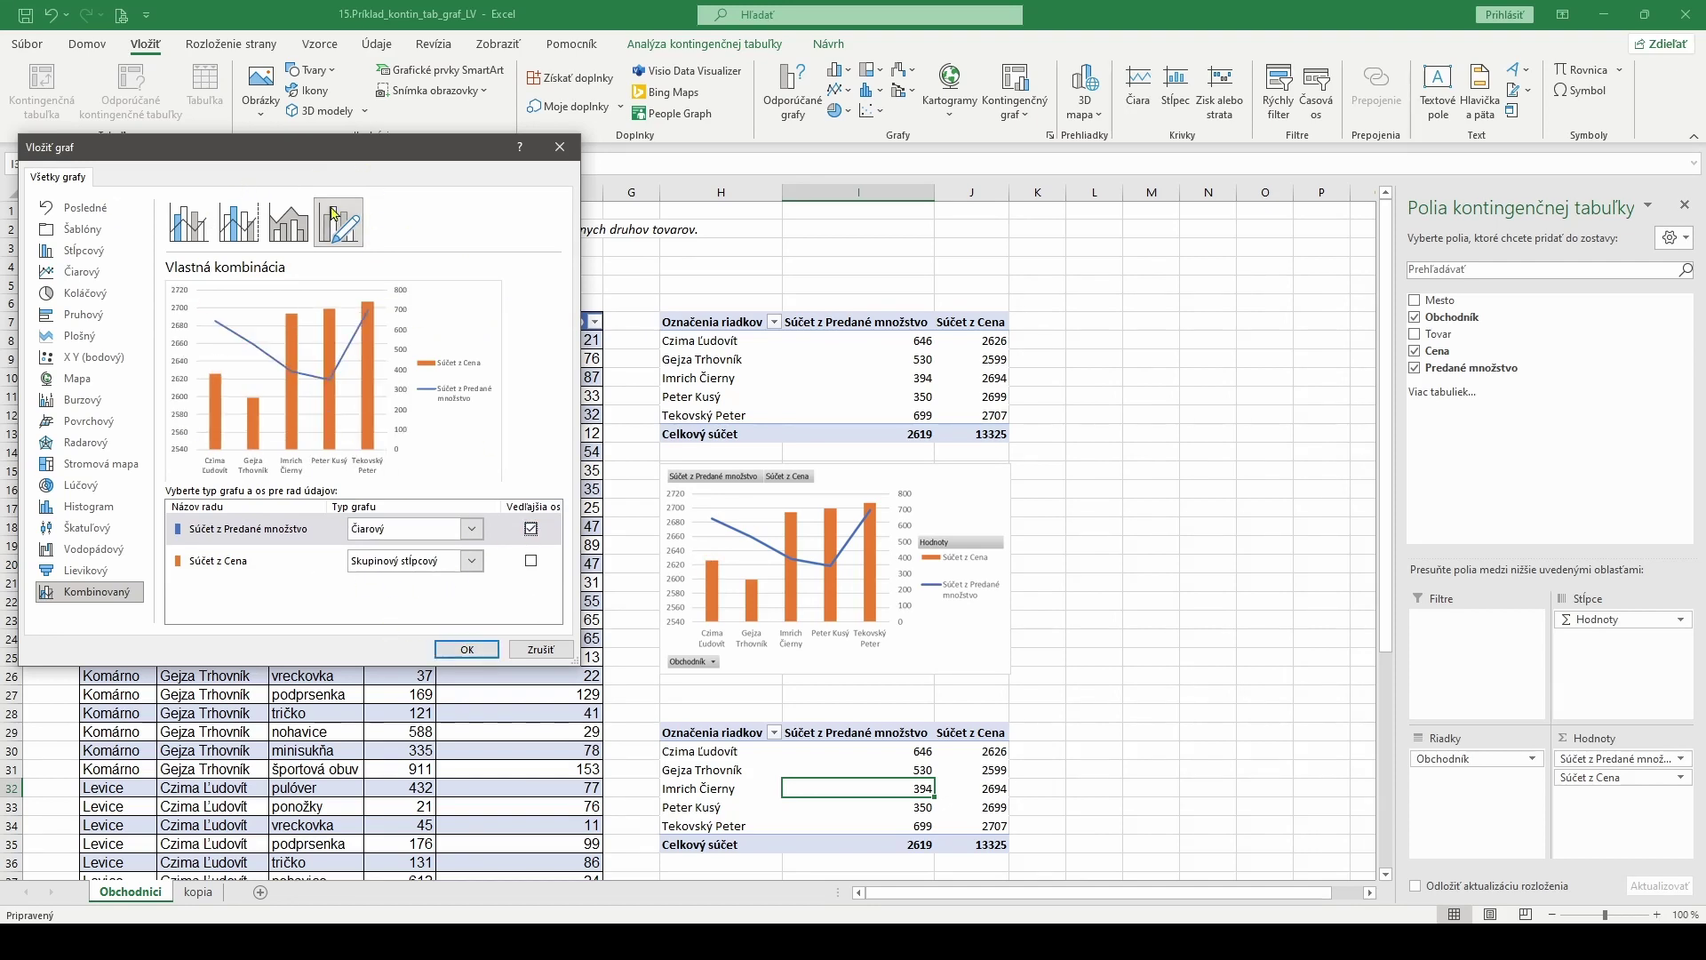
pyautogui.click(467, 650)
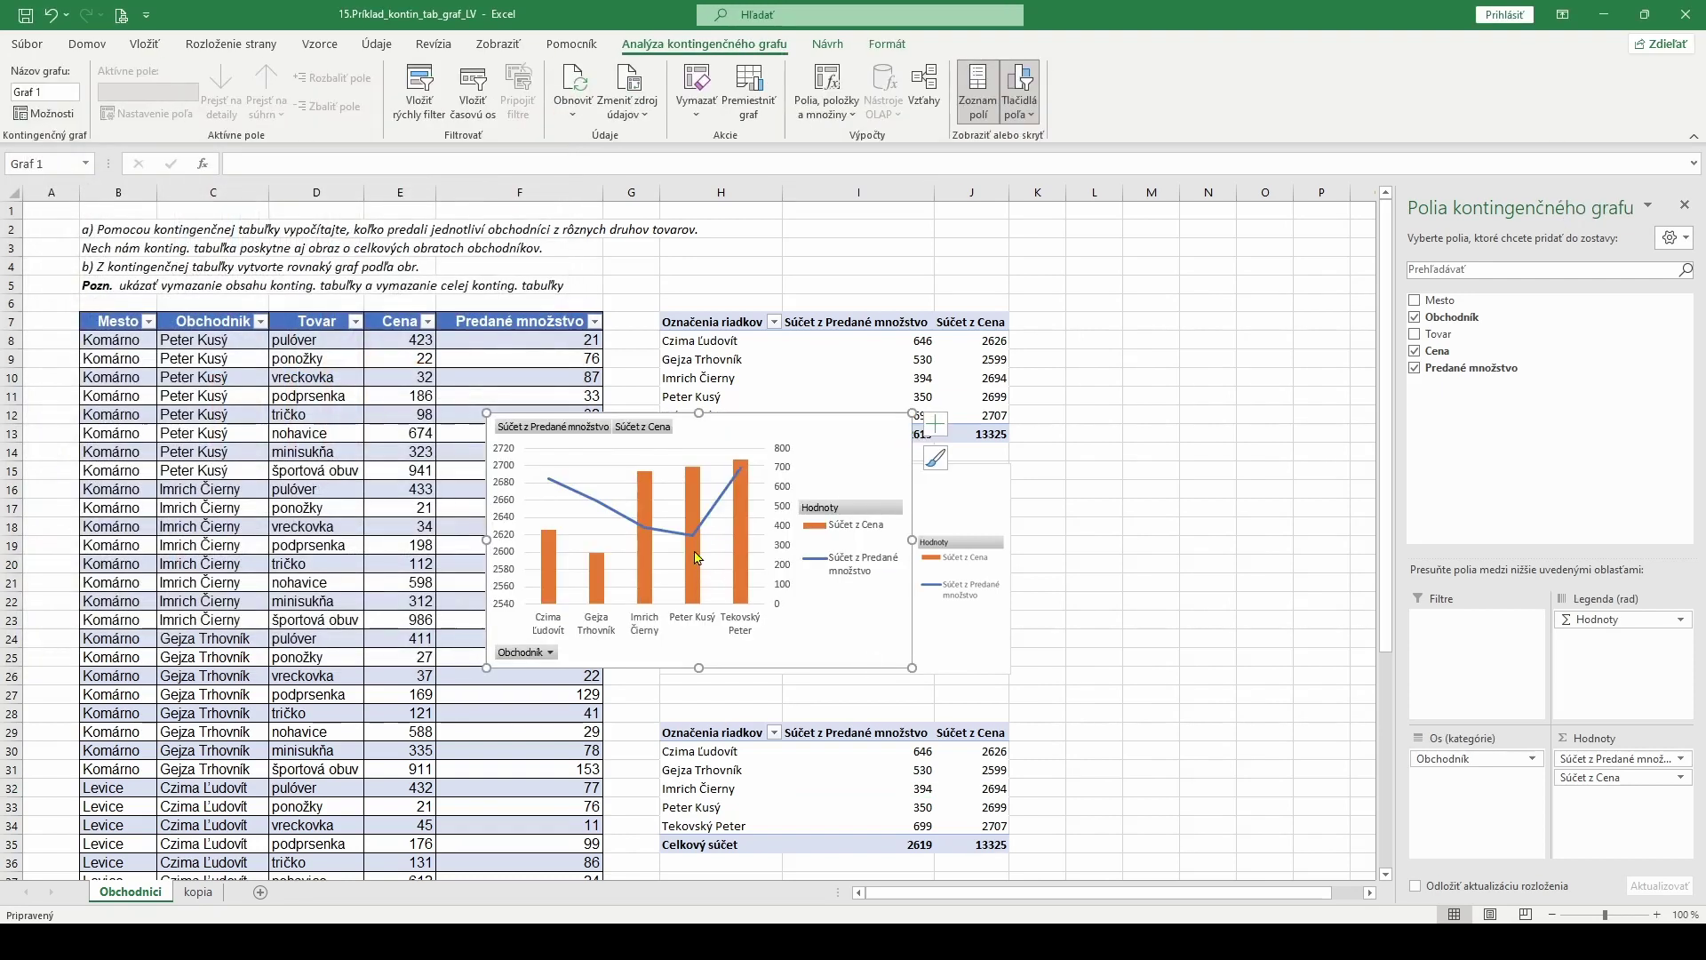
# Shrink the new pivot chart and place it beside the pivot table at H29, from column K onward
pyautogui.moveTo(762, 414); pyautogui.dragTo(1272, 444)
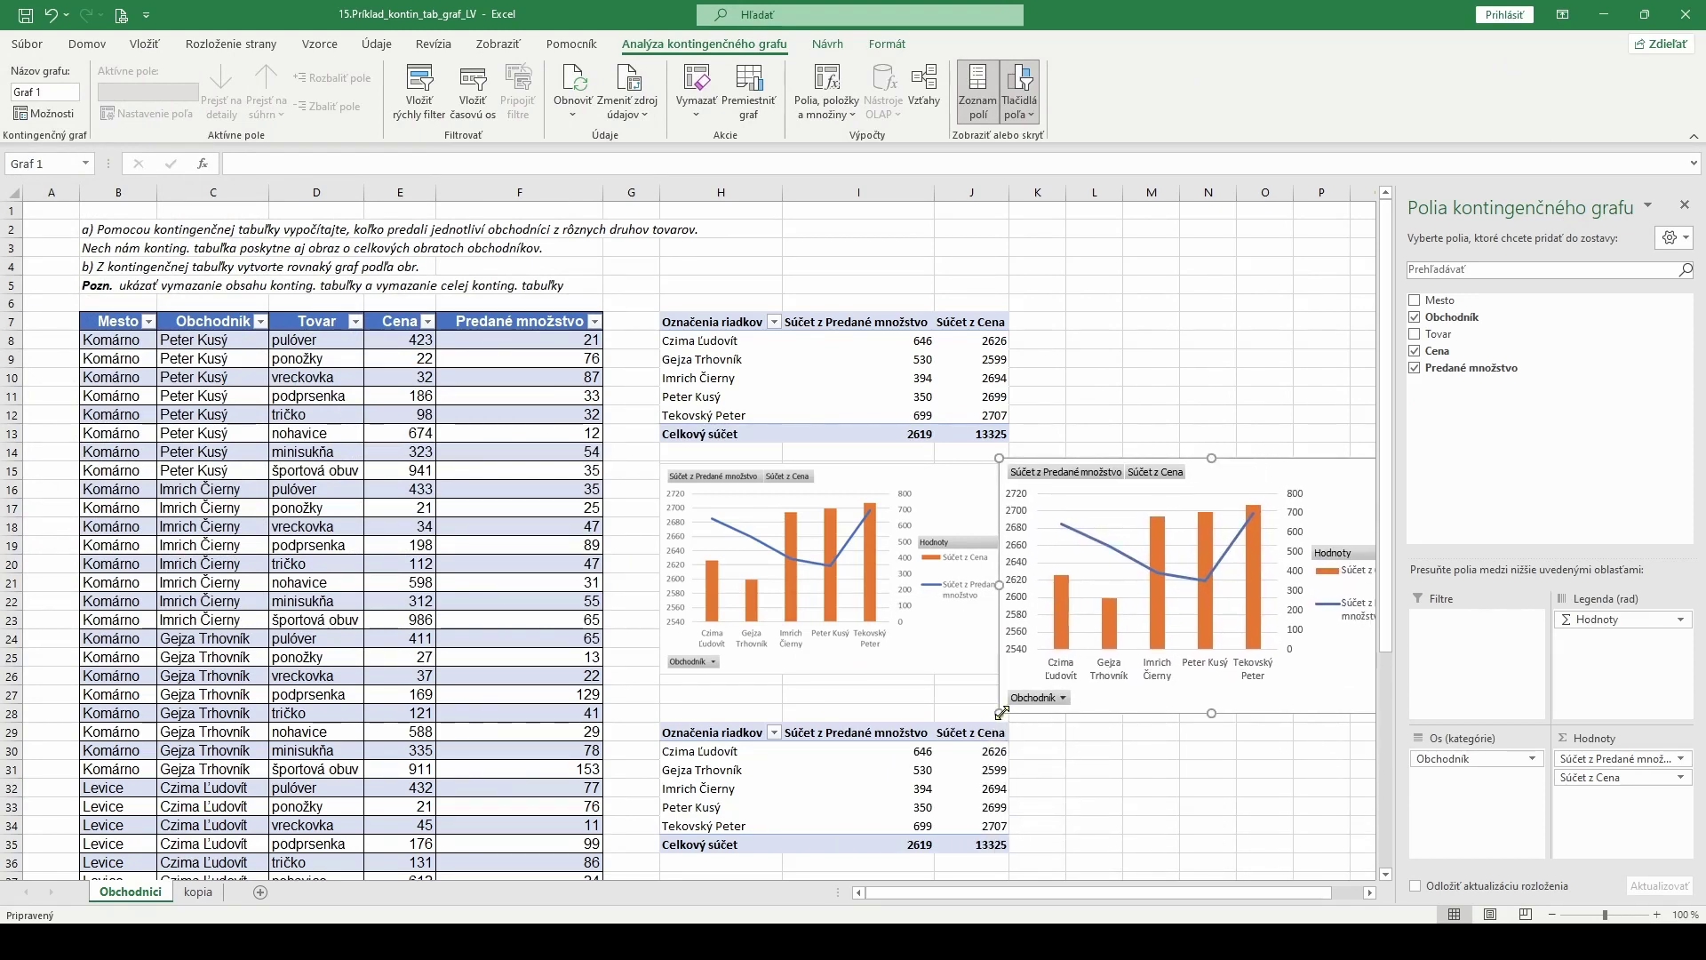
pyautogui.moveTo(1001, 712); pyautogui.dragTo(1067, 673)
pyautogui.moveTo(1255, 646); pyautogui.dragTo(1215, 750)
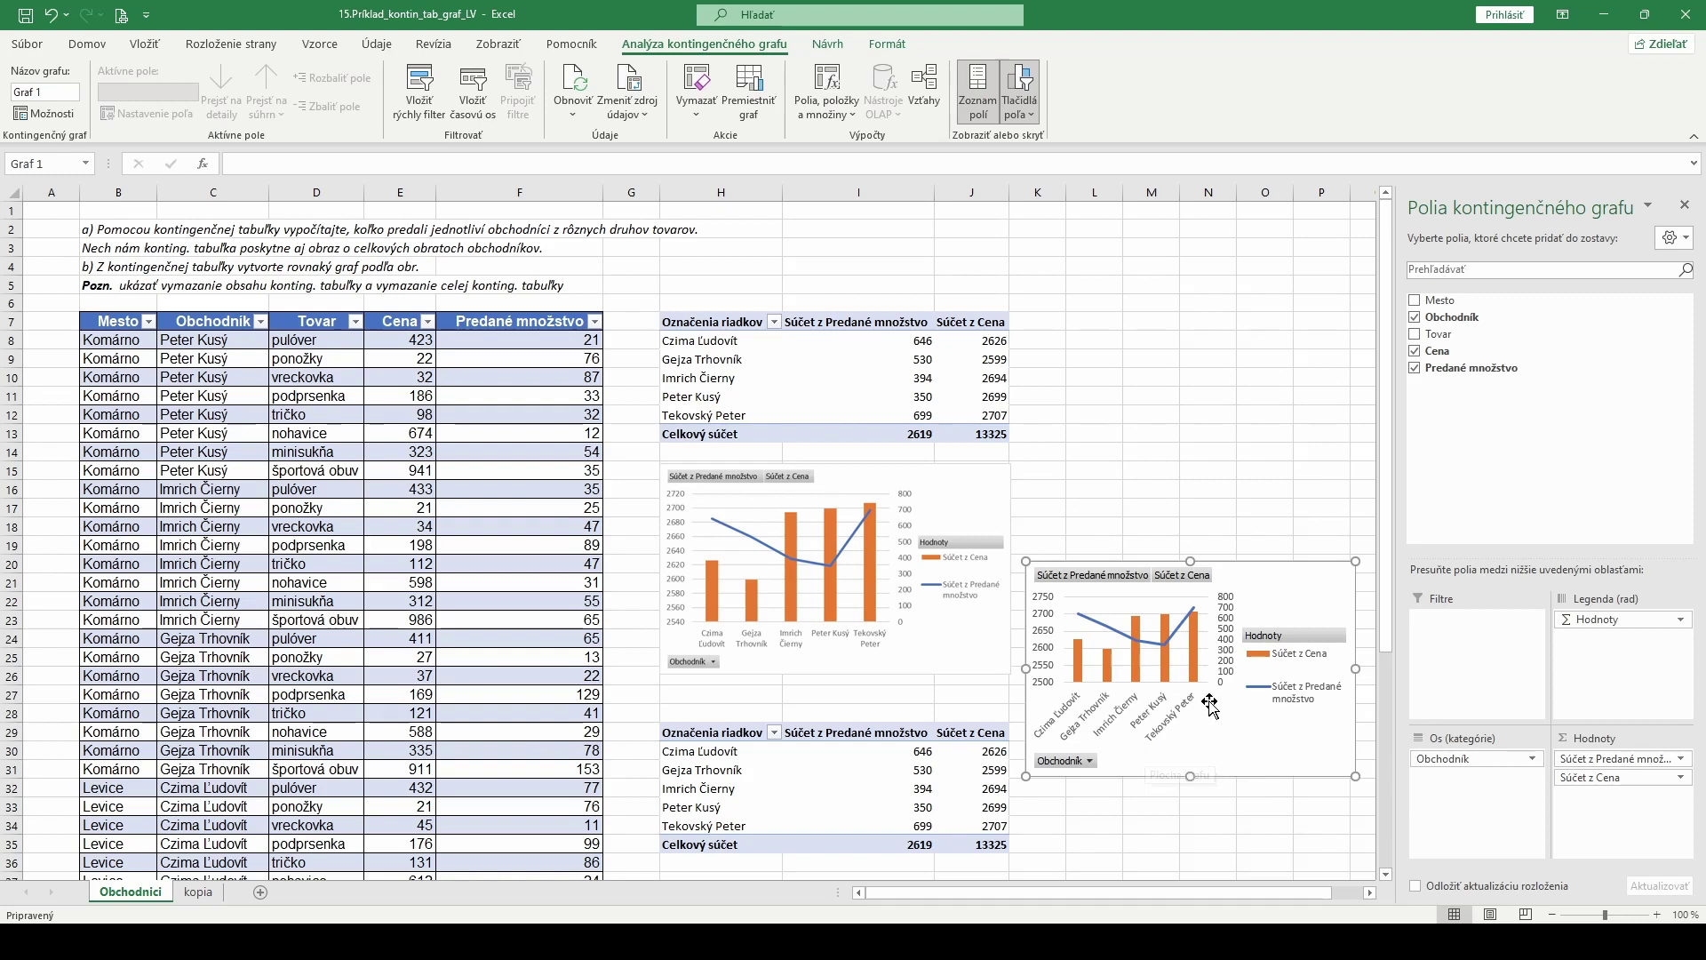
pyautogui.moveTo(1247, 739); pyautogui.dragTo(1237, 814)
# Select a value cell inside the pivot table at H29 so its field list is shown
pyautogui.click(859, 826)
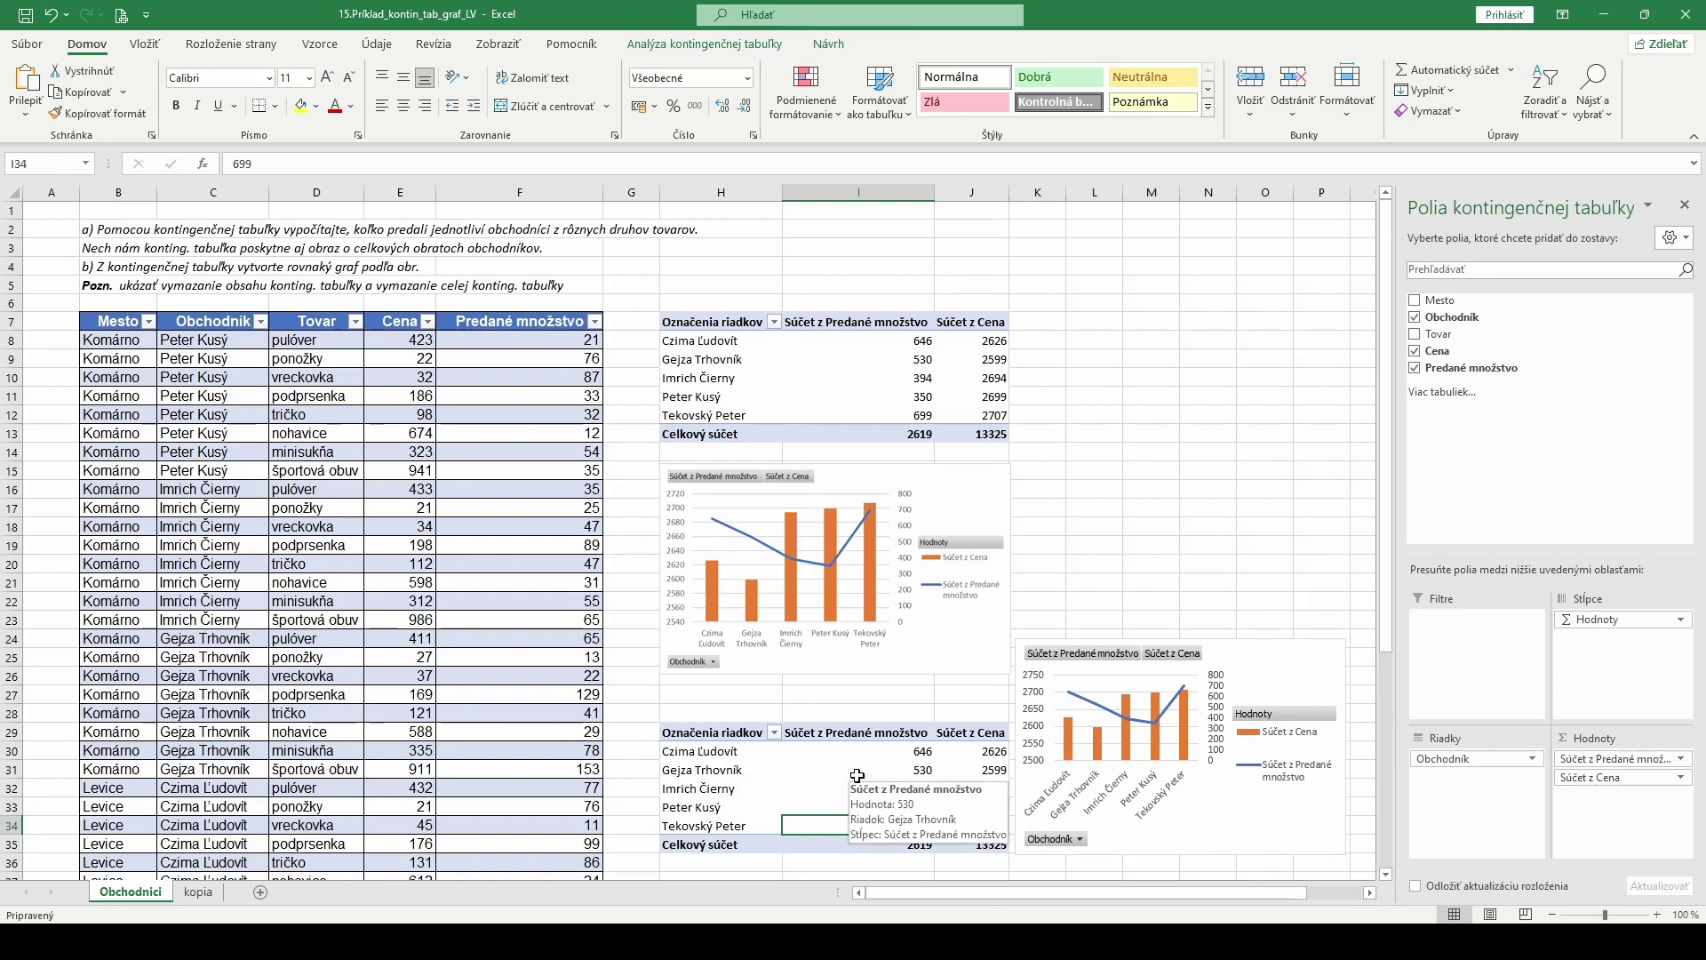
pyautogui.click(1189, 489)
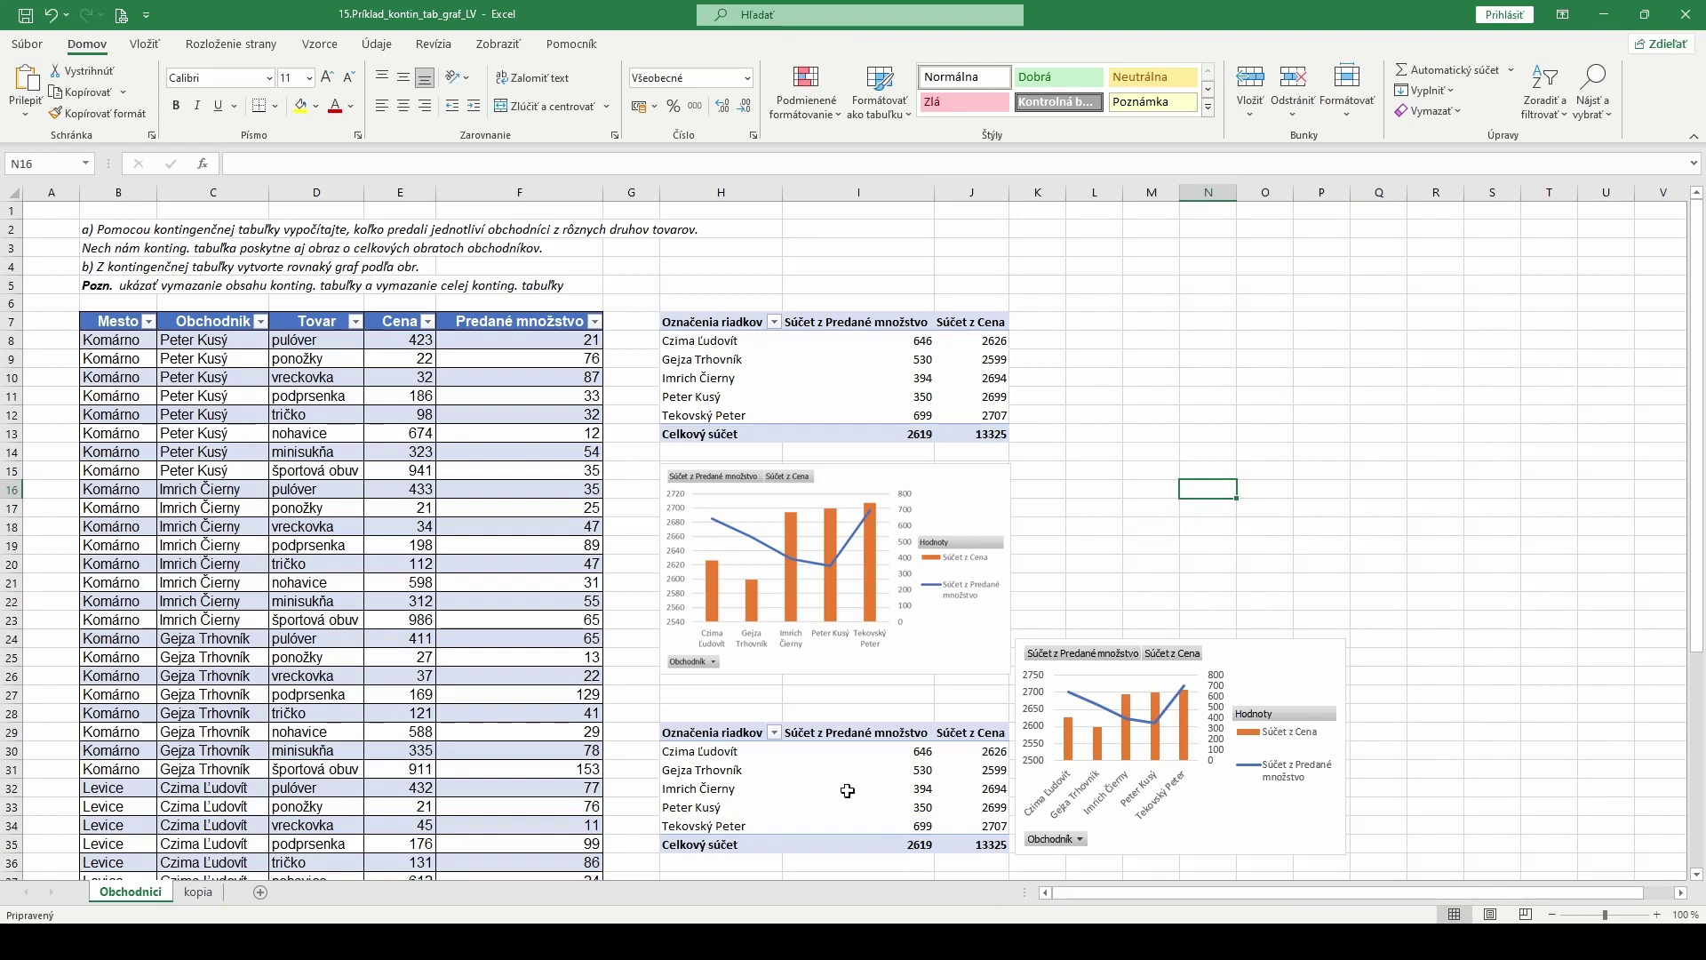
pyautogui.click(798, 769)
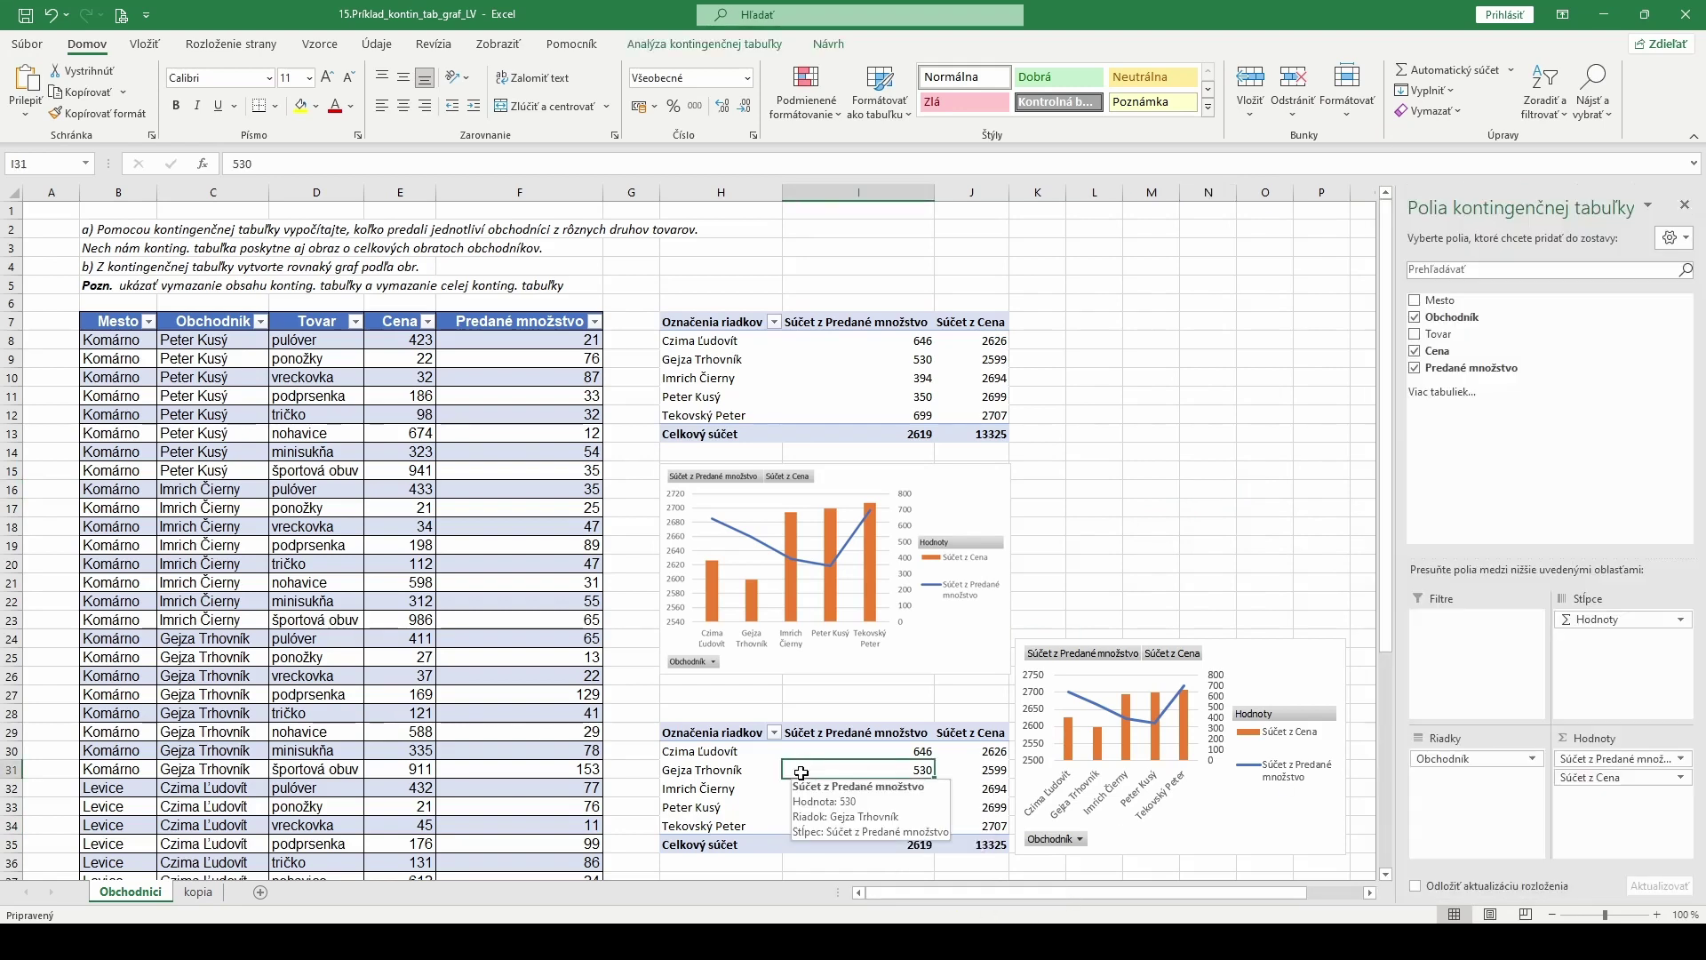